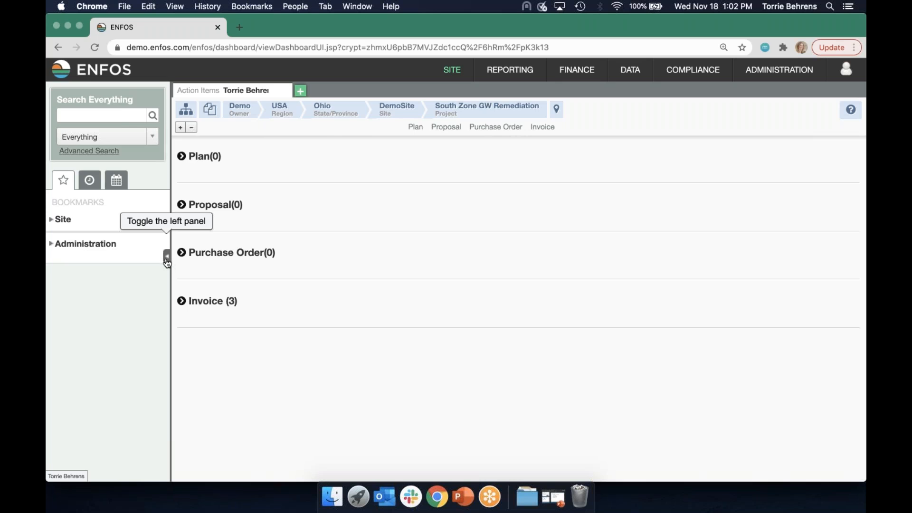
Open a new ENFOS tab and go to the Reporting module's Run Report page.
{"action": "left_click", "coordinate": [176, 91]}
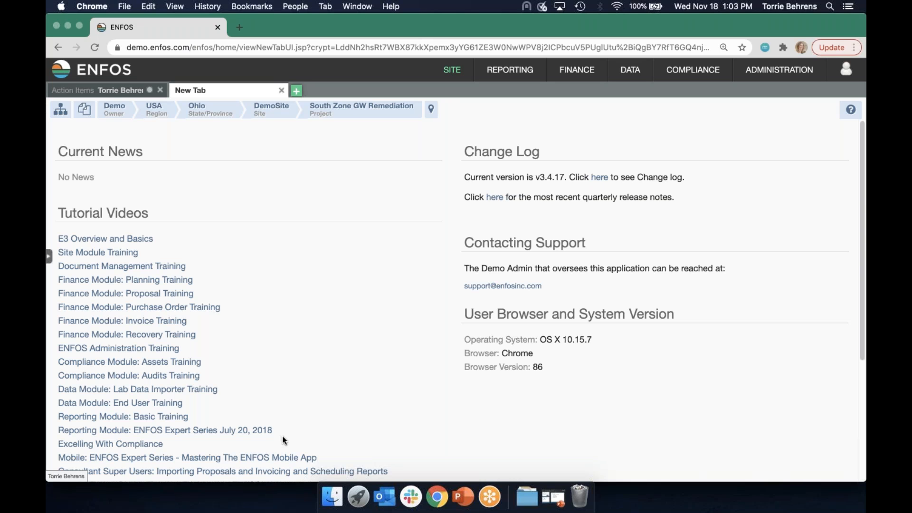
{"action": "left_click_drag", "start_coordinate": [275, 431], "coordinate": [51, 416]}
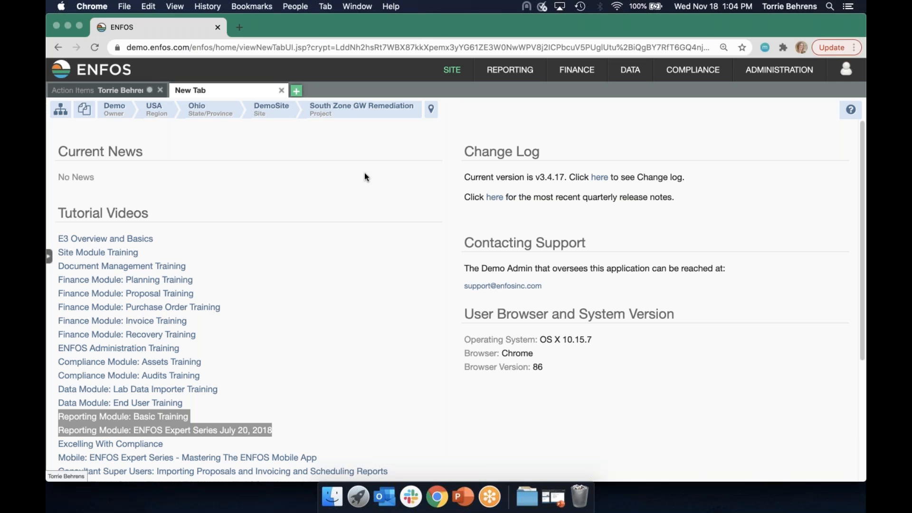
{"action": "mouse_move", "coordinate": [518, 71]}
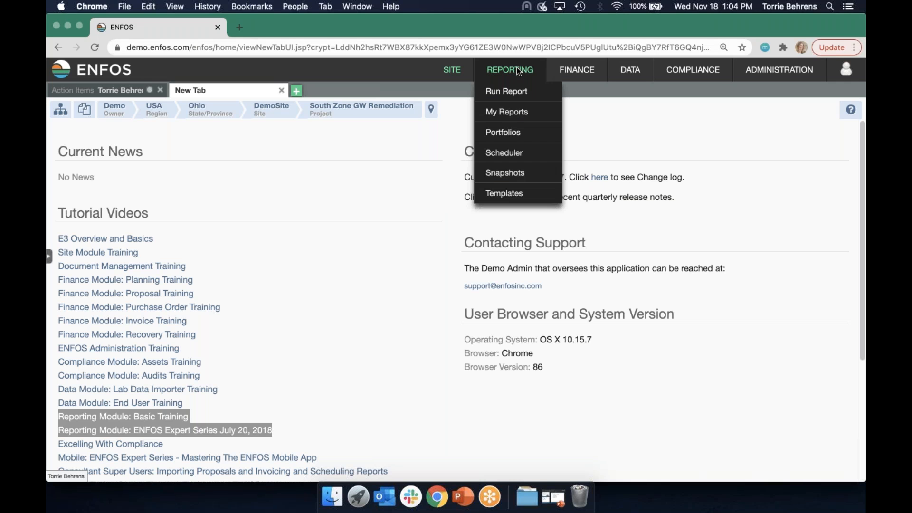
{"action": "left_click", "coordinate": [509, 92]}
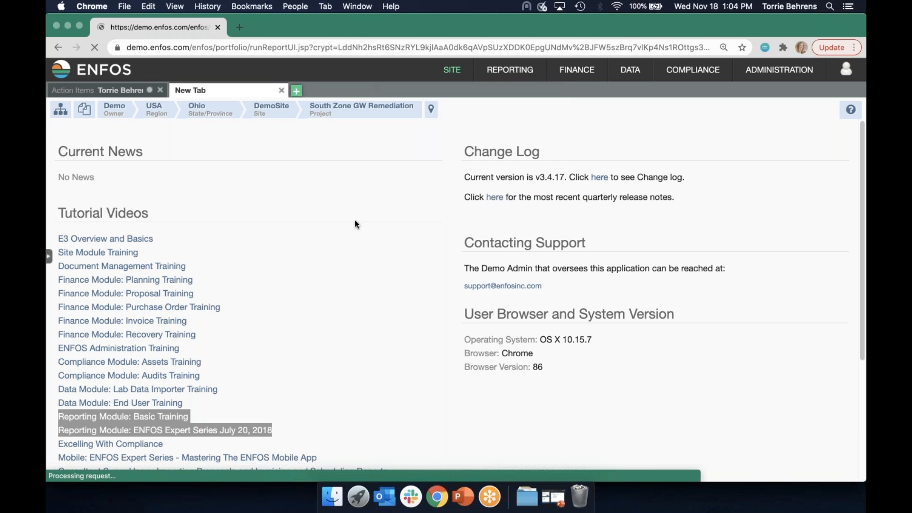
{"action": "mouse_move", "coordinate": [524, 72]}
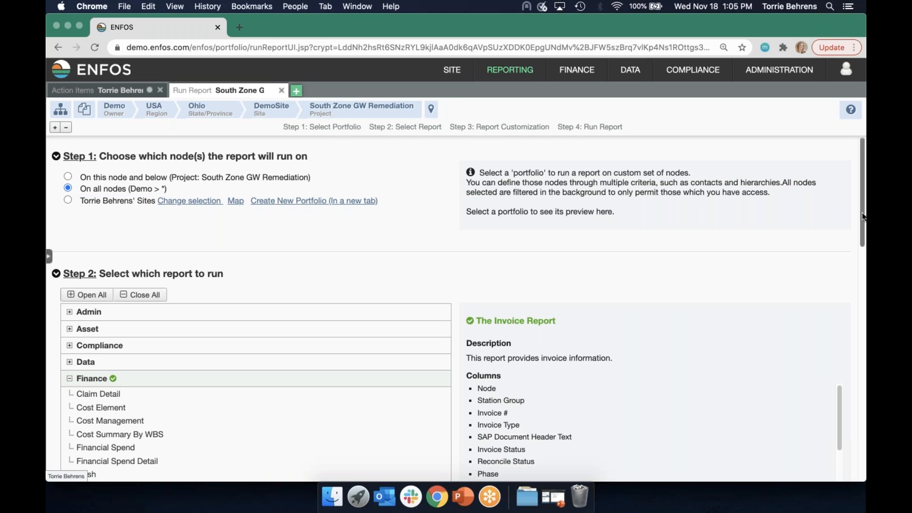
Examine the list of columns provided by the Finance group's Invoice report.
{"action": "left_click_drag", "start_coordinate": [863, 216], "coordinate": [864, 261]}
{"action": "scroll", "coordinate": [860, 271], "scroll_direction": "down", "scroll_amount": 4}
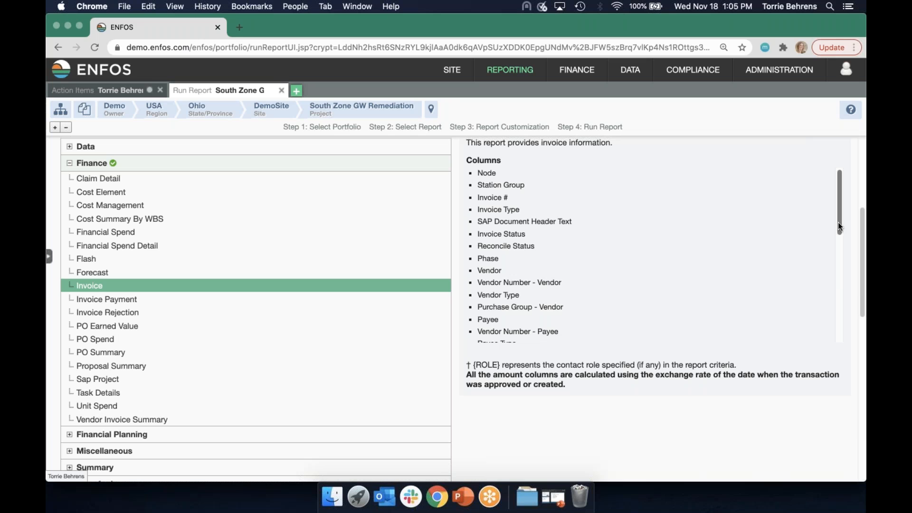
{"action": "left_click_drag", "start_coordinate": [838, 221], "coordinate": [805, 300]}
{"action": "scroll", "coordinate": [806, 302], "scroll_direction": "down", "scroll_amount": 1}
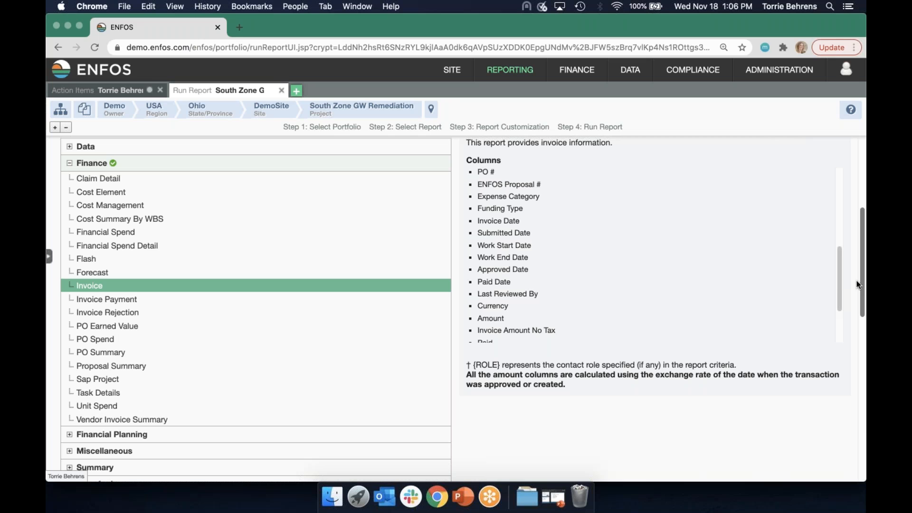
{"action": "scroll", "coordinate": [838, 272], "scroll_direction": "up", "scroll_amount": 1}
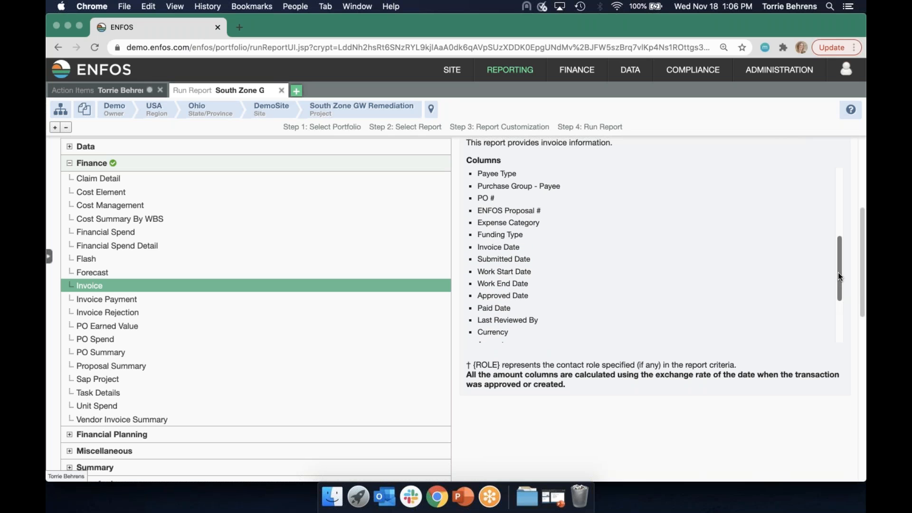
{"action": "scroll", "coordinate": [834, 282], "scroll_direction": "down", "scroll_amount": 4}
{"action": "scroll", "coordinate": [829, 314], "scroll_direction": "down", "scroll_amount": 2}
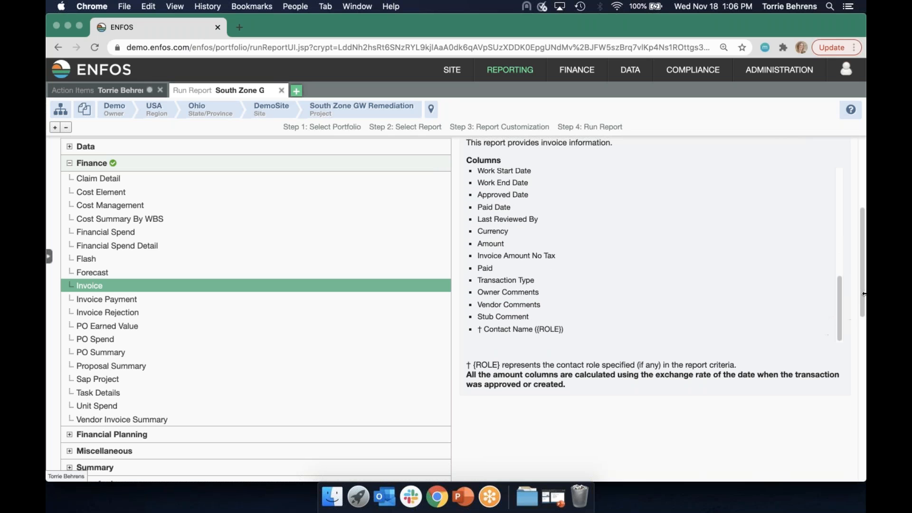
{"action": "scroll", "coordinate": [863, 299], "scroll_direction": "up", "scroll_amount": 1}
Select the saved customization 1 for the Invoice report and review its column selection without saving changes.
{"action": "scroll", "coordinate": [864, 300], "scroll_direction": "down", "scroll_amount": 10}
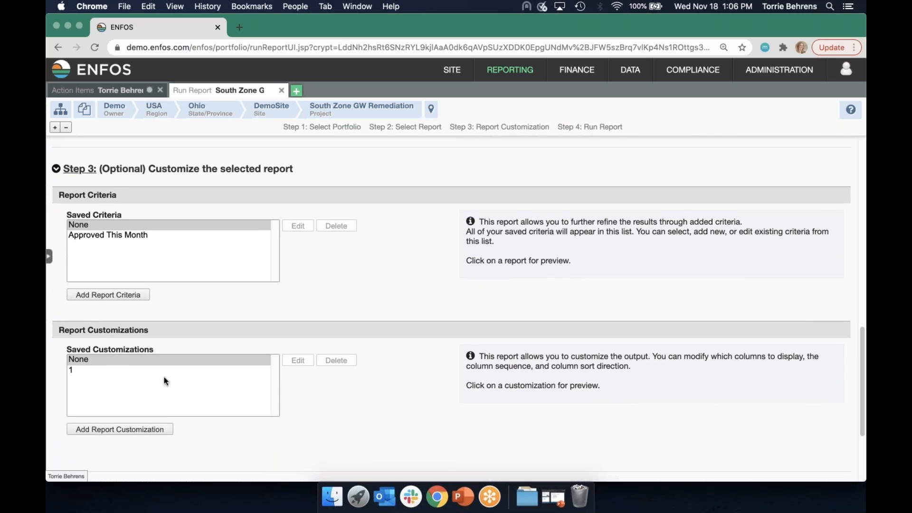
{"action": "left_click", "coordinate": [150, 373]}
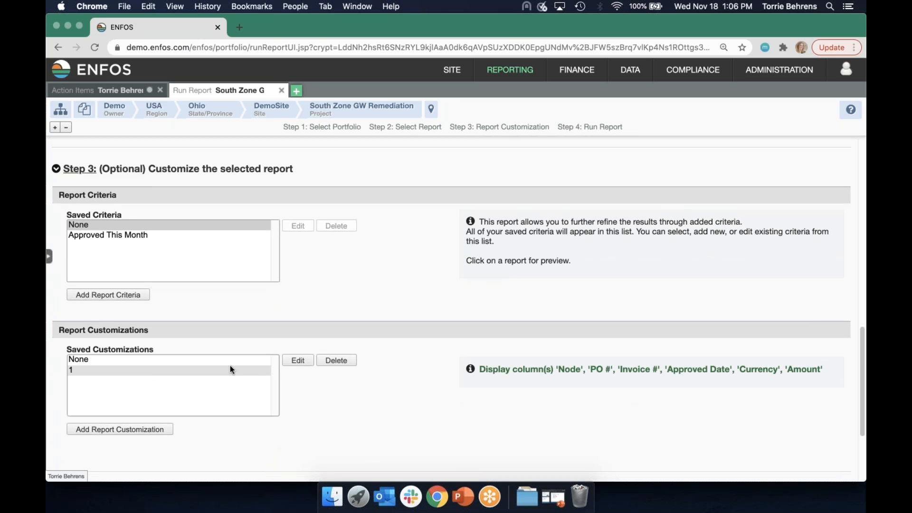
{"action": "left_click", "coordinate": [297, 360]}
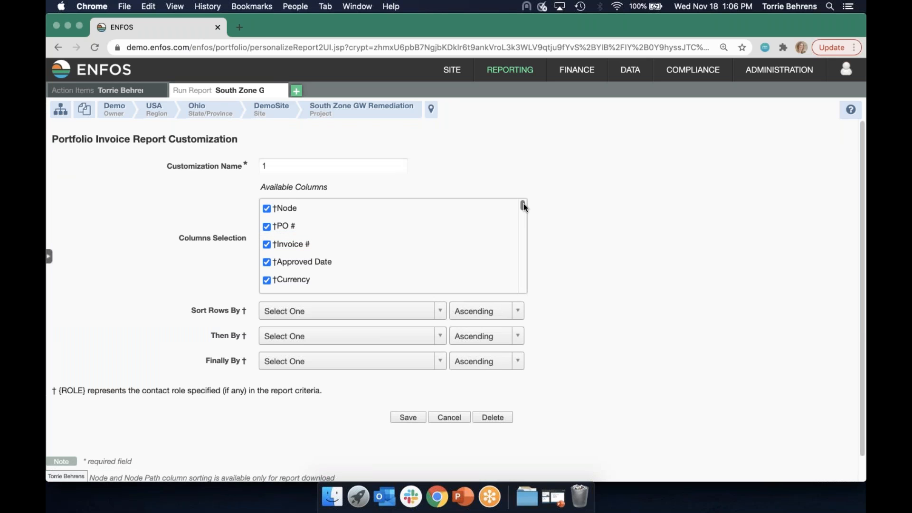
{"action": "left_click_drag", "start_coordinate": [523, 203], "coordinate": [525, 205]}
{"action": "mouse_move", "coordinate": [525, 206]}
{"action": "left_mouse_down"}
{"action": "mouse_move", "coordinate": [521, 212]}
{"action": "mouse_move", "coordinate": [526, 202]}
{"action": "left_mouse_up"}
{"action": "mouse_move", "coordinate": [372, 244]}
{"action": "left_mouse_down"}
{"action": "mouse_move", "coordinate": [377, 227]}
{"action": "mouse_move", "coordinate": [374, 244]}
{"action": "left_mouse_up"}
{"action": "left_click", "coordinate": [443, 422]}
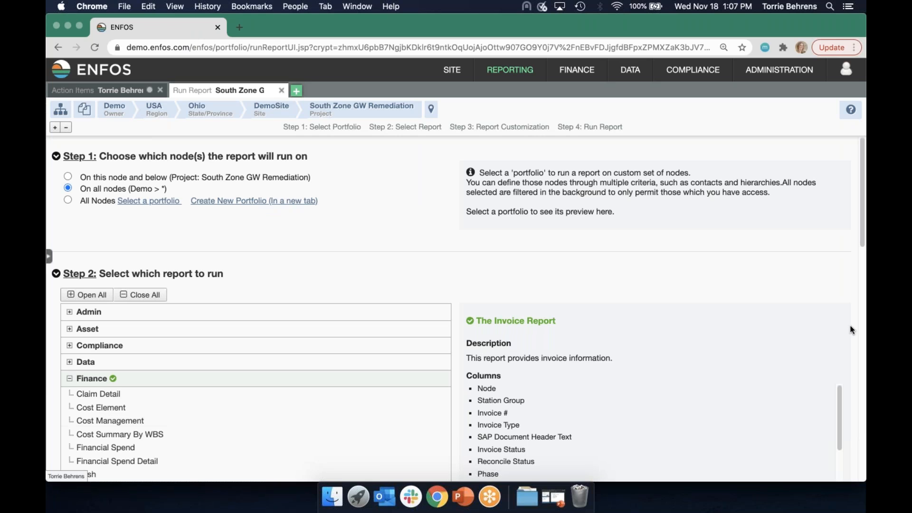
Select the saved criteria Approved This Month and open its Invoice criterion for editing.
{"action": "scroll", "coordinate": [858, 252], "scroll_direction": "down", "scroll_amount": 1}
{"action": "left_click_drag", "start_coordinate": [857, 249], "coordinate": [808, 418]}
{"action": "scroll", "coordinate": [809, 419], "scroll_direction": "down", "scroll_amount": 1}
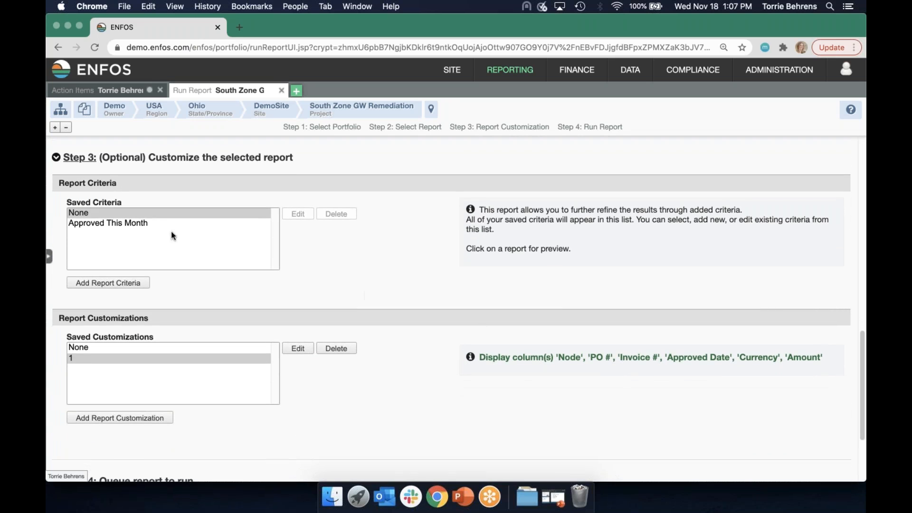
{"action": "left_click", "coordinate": [136, 224]}
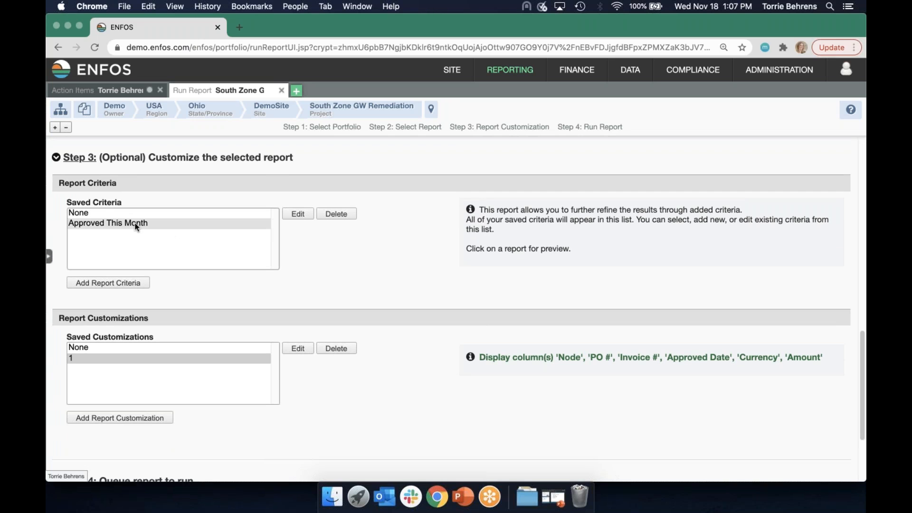
{"action": "left_click", "coordinate": [294, 218]}
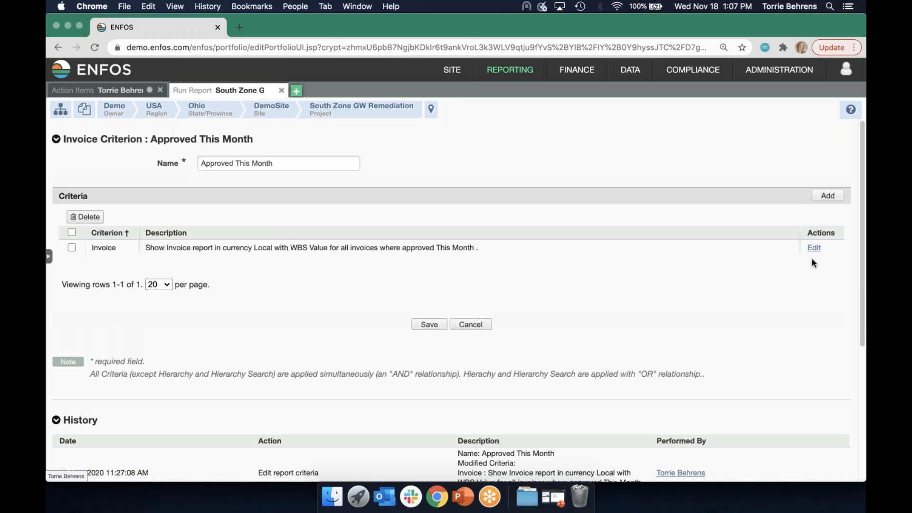
{"action": "left_click", "coordinate": [816, 248]}
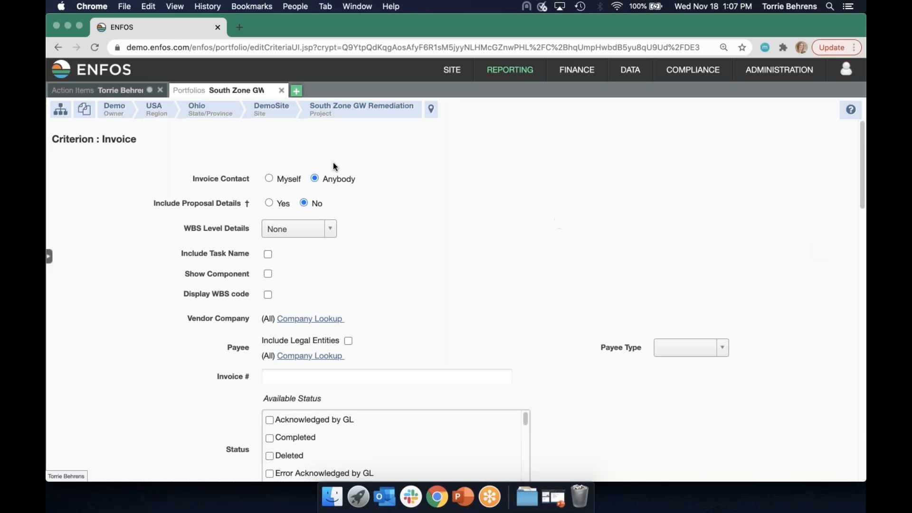
Examine the Include Proposal Details setting and the remaining fields of the Invoice criterion form.
{"action": "left_click_drag", "start_coordinate": [184, 207], "coordinate": [244, 208]}
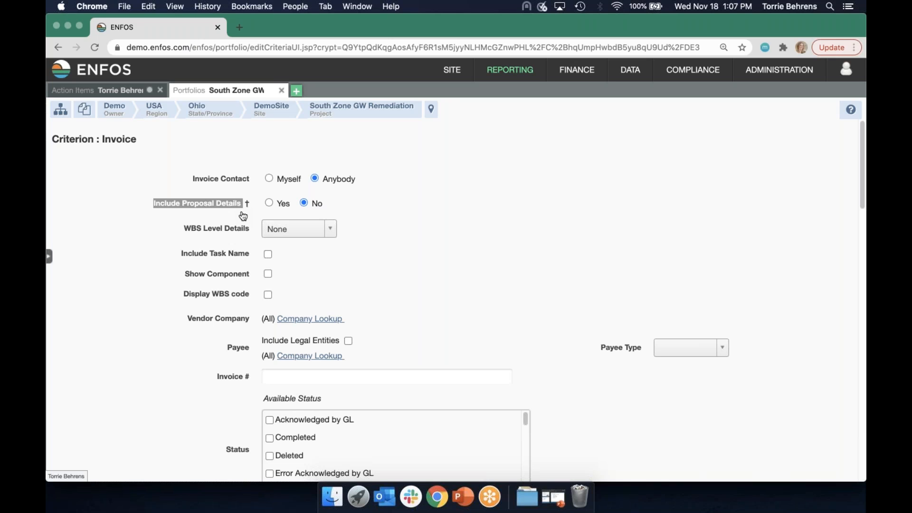
{"action": "left_click", "coordinate": [244, 216]}
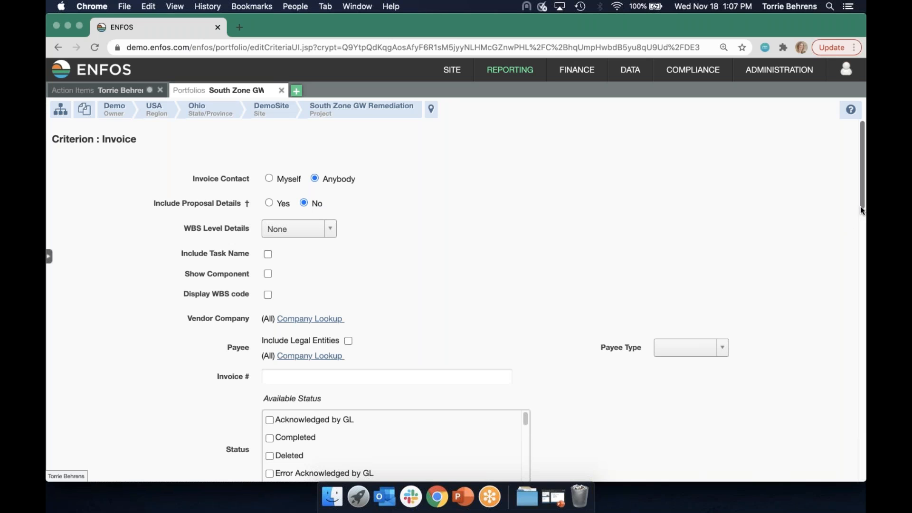
{"action": "left_click_drag", "start_coordinate": [859, 206], "coordinate": [811, 423]}
{"action": "scroll", "coordinate": [811, 423], "scroll_direction": "down", "scroll_amount": 5}
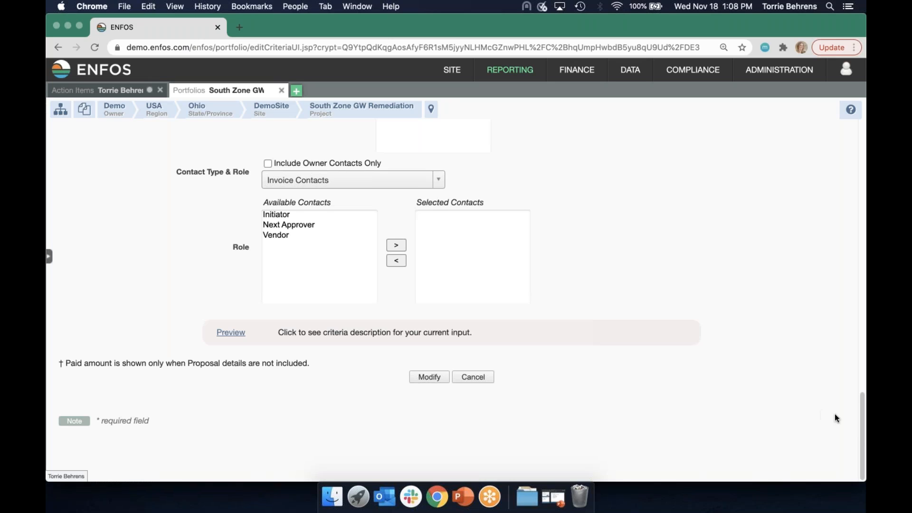
{"action": "scroll", "coordinate": [857, 418], "scroll_direction": "up", "scroll_amount": 2}
{"action": "scroll", "coordinate": [845, 280], "scroll_direction": "up", "scroll_amount": 15}
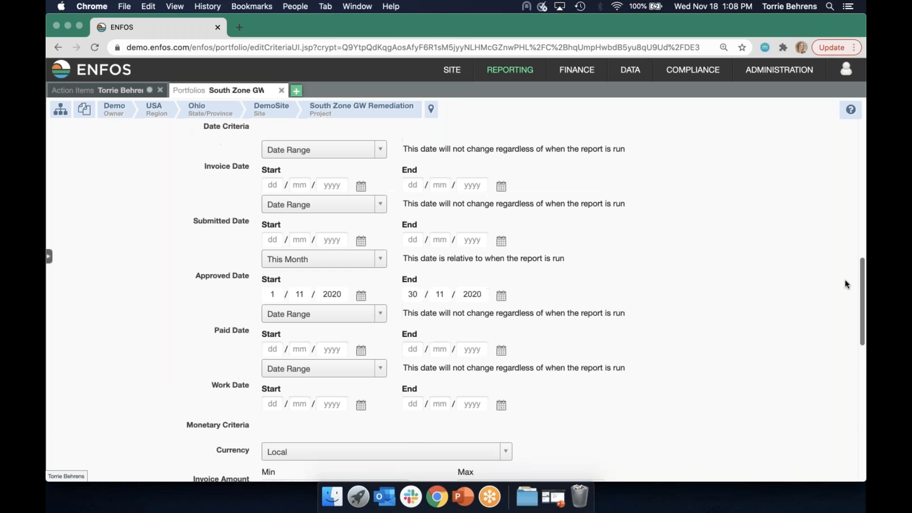
{"action": "scroll", "coordinate": [845, 281], "scroll_direction": "up", "scroll_amount": 10}
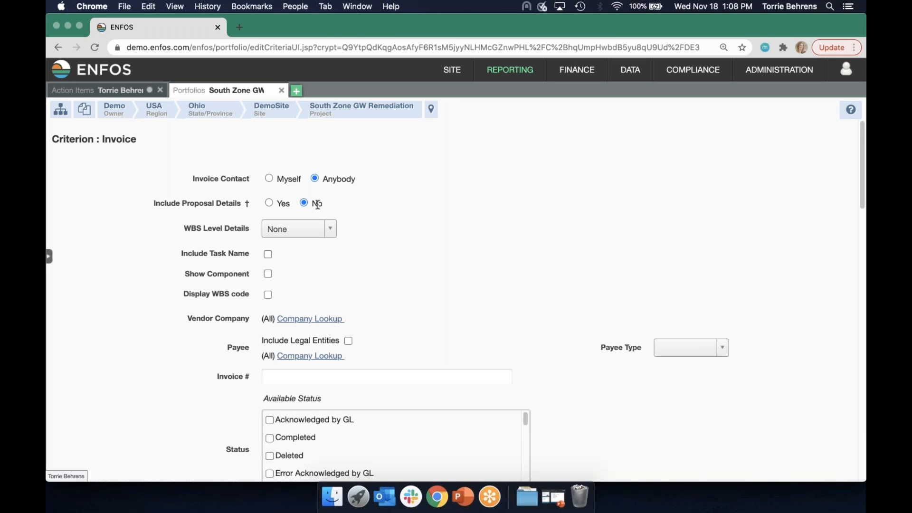
Review the WBS Level Details choices of the Invoice criterion and keep None.
{"action": "triple_click", "coordinate": [213, 229]}
{"action": "left_click_drag", "start_coordinate": [247, 234], "coordinate": [248, 233]}
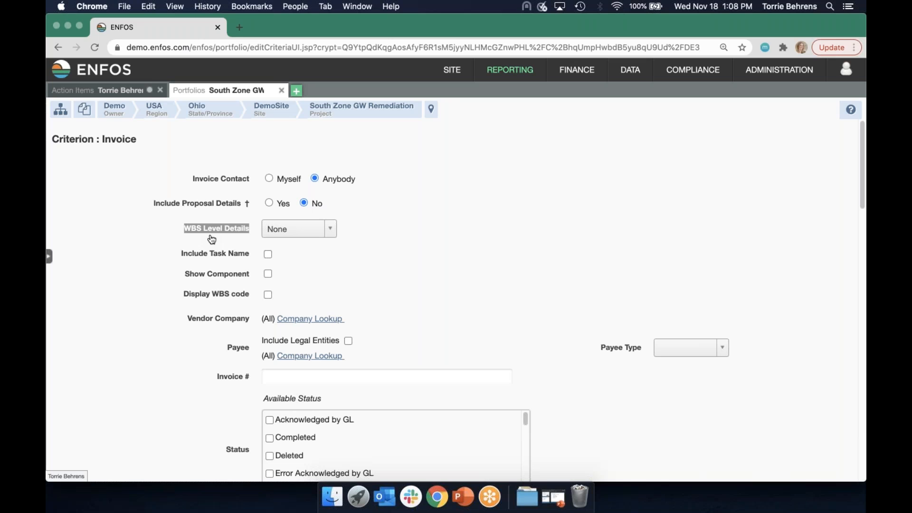
{"action": "left_click", "coordinate": [303, 237]}
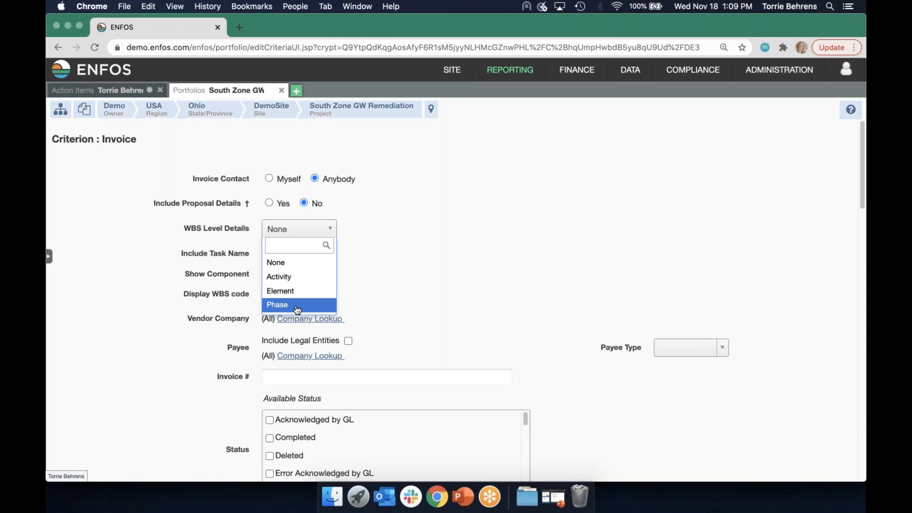
{"action": "left_click", "coordinate": [304, 263]}
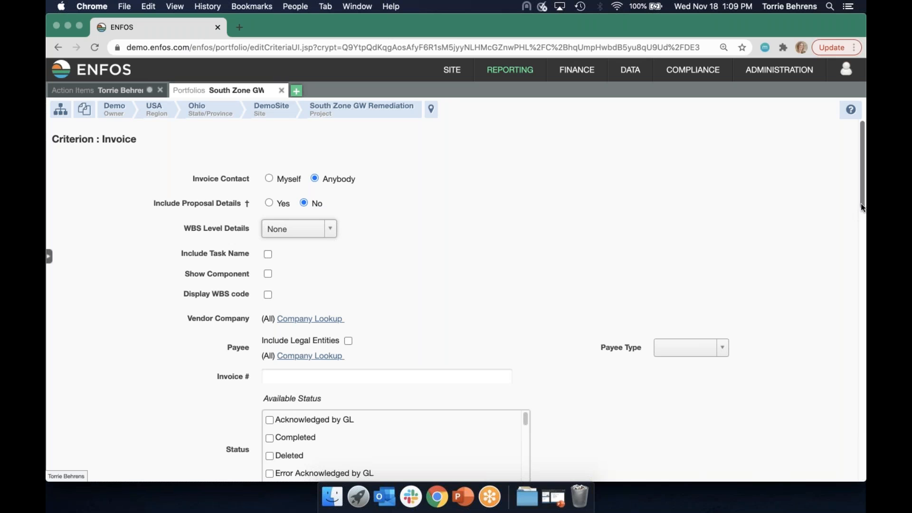
Review the Approved Date range options of the Invoice criterion and leave the form without modifying it.
{"action": "scroll", "coordinate": [860, 209], "scroll_direction": "down", "scroll_amount": 1}
{"action": "scroll", "coordinate": [858, 219], "scroll_direction": "down", "scroll_amount": 10}
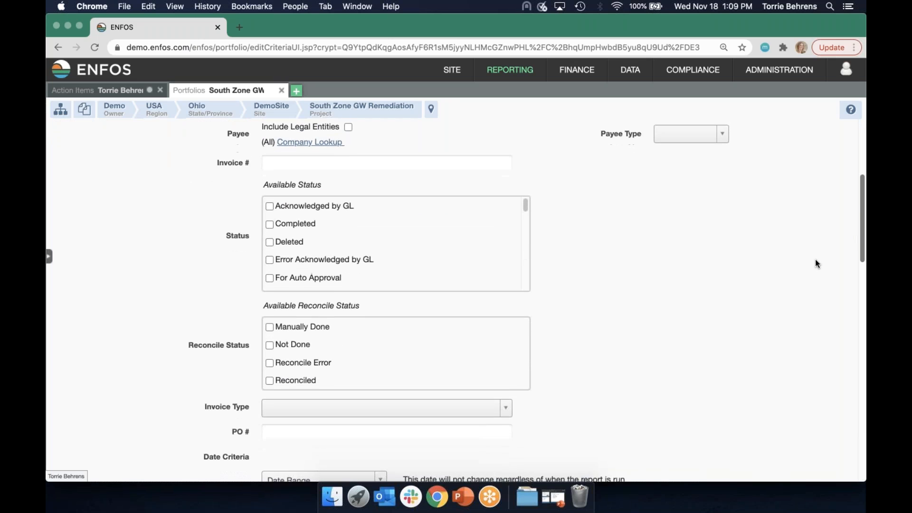
{"action": "scroll", "coordinate": [793, 332], "scroll_direction": "down", "scroll_amount": 2}
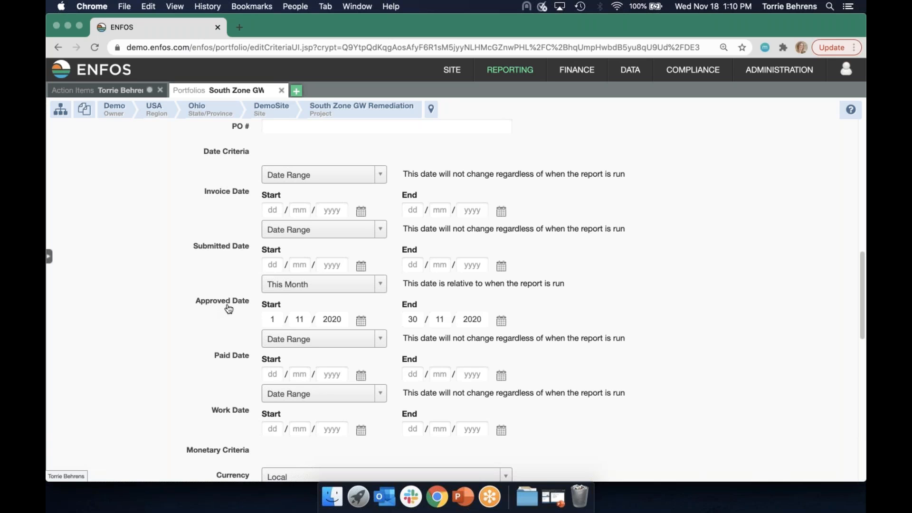
{"action": "left_click", "coordinate": [281, 287]}
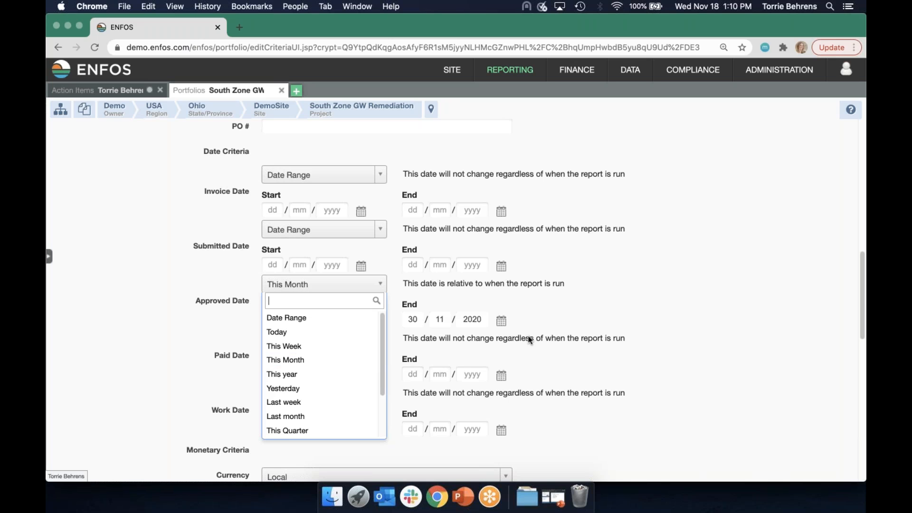
{"action": "left_click", "coordinate": [677, 328]}
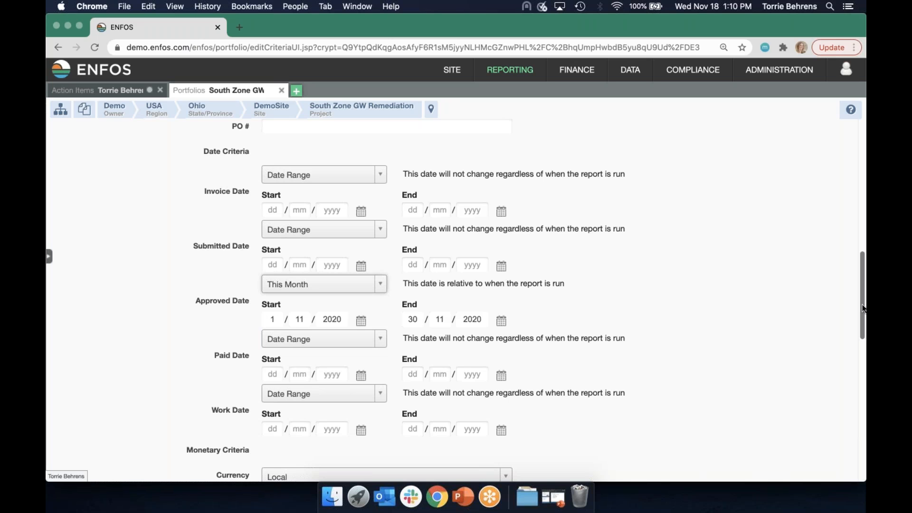
{"action": "left_click_drag", "start_coordinate": [864, 302], "coordinate": [853, 401]}
{"action": "scroll", "coordinate": [853, 402], "scroll_direction": "down", "scroll_amount": 6}
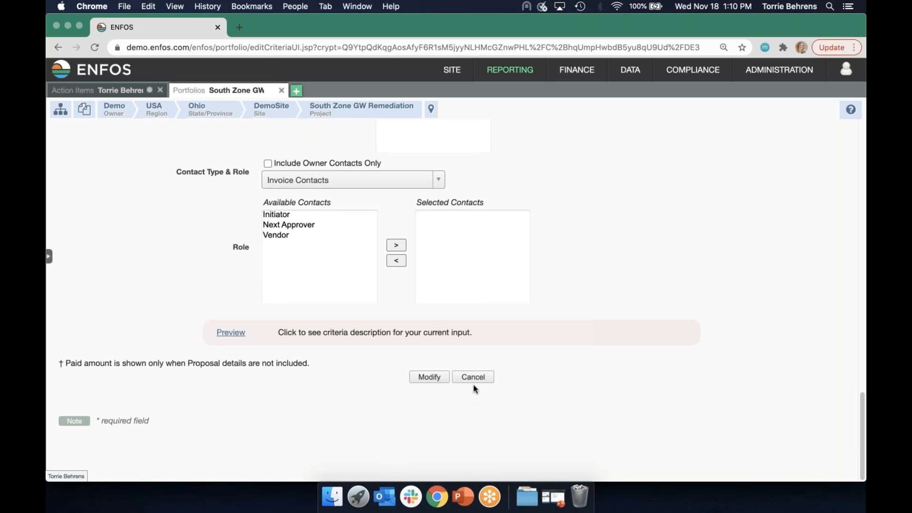
{"action": "left_click", "coordinate": [473, 379]}
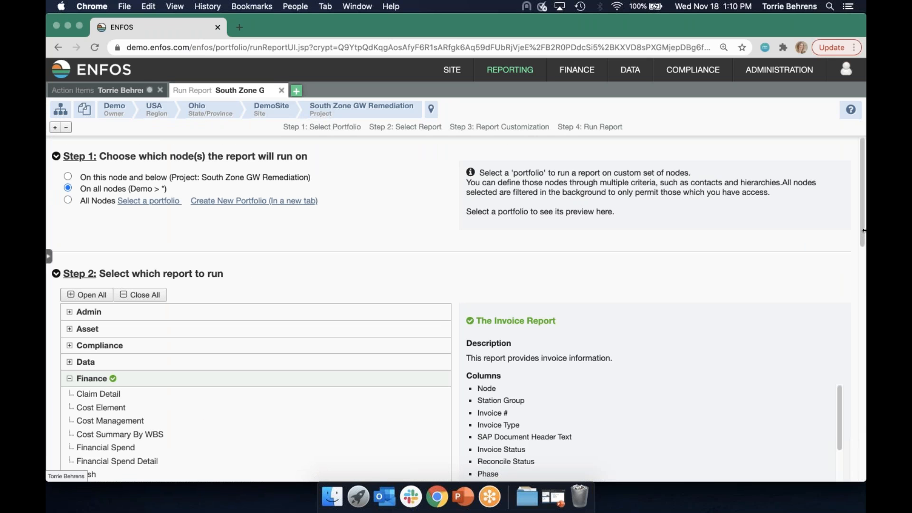
Run the Invoice report in a new tab with criteria Approved This Month and customization 1.
{"action": "left_click_drag", "start_coordinate": [861, 233], "coordinate": [829, 356]}
{"action": "scroll", "coordinate": [829, 355], "scroll_direction": "down", "scroll_amount": 7}
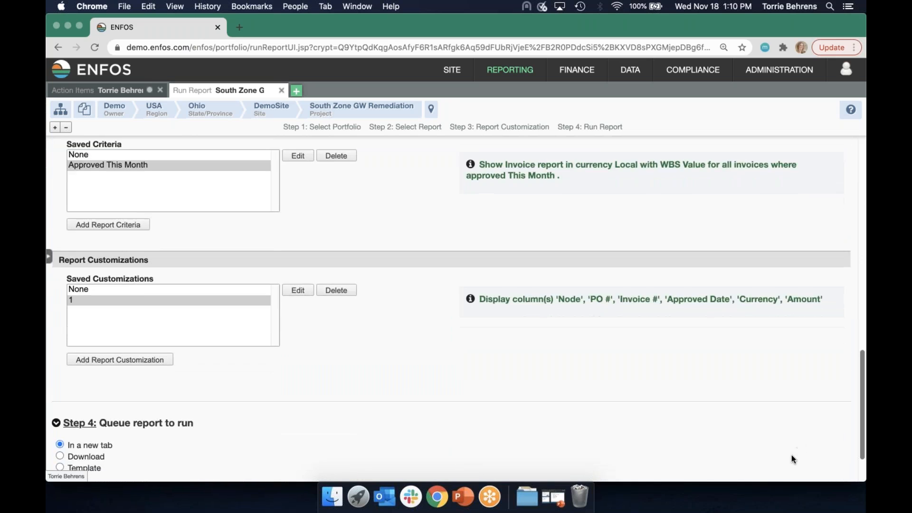
{"action": "left_click", "coordinate": [83, 432]}
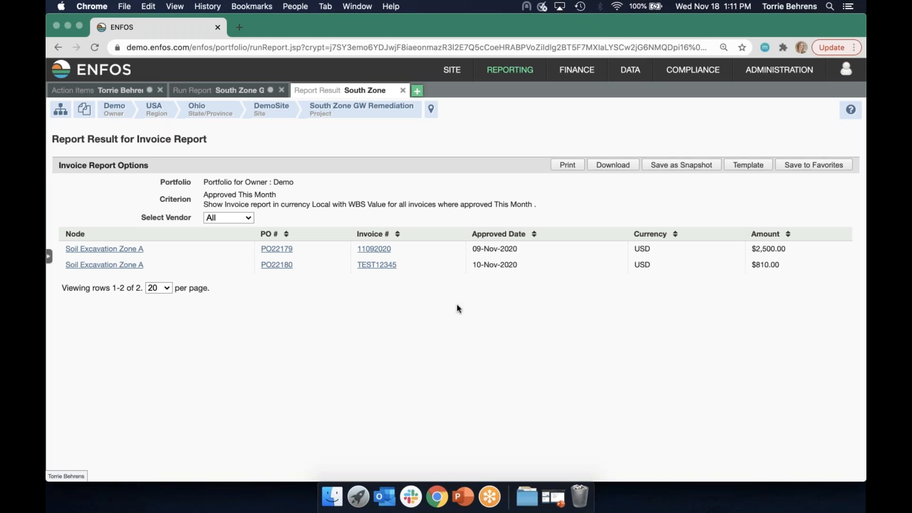
Close the Invoice report result and select the PO Summary report in the Finance group.
{"action": "left_click", "coordinate": [403, 91]}
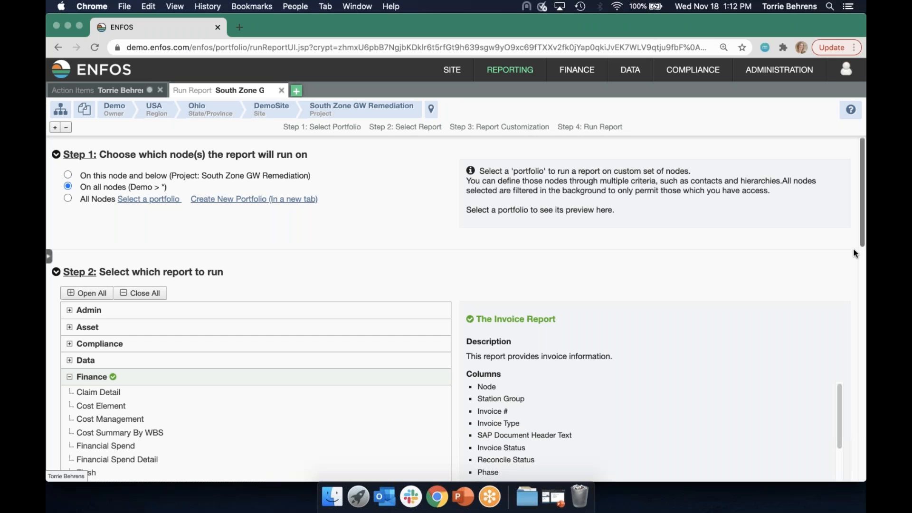
{"action": "scroll", "coordinate": [854, 249], "scroll_direction": "down", "scroll_amount": 5}
{"action": "left_click", "coordinate": [122, 322]}
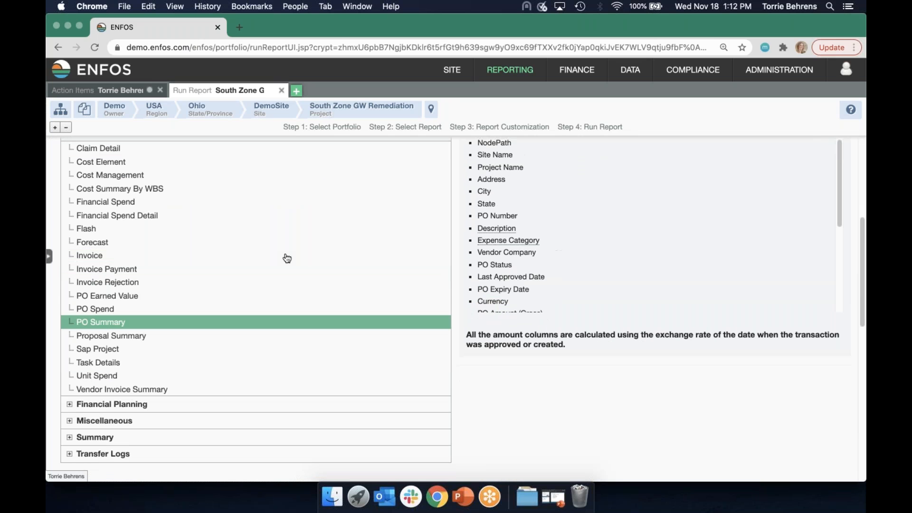
Set the PO Summary report to run on this node and below for the South Zone GW Remediation project.
{"action": "left_click_drag", "start_coordinate": [863, 241], "coordinate": [865, 230]}
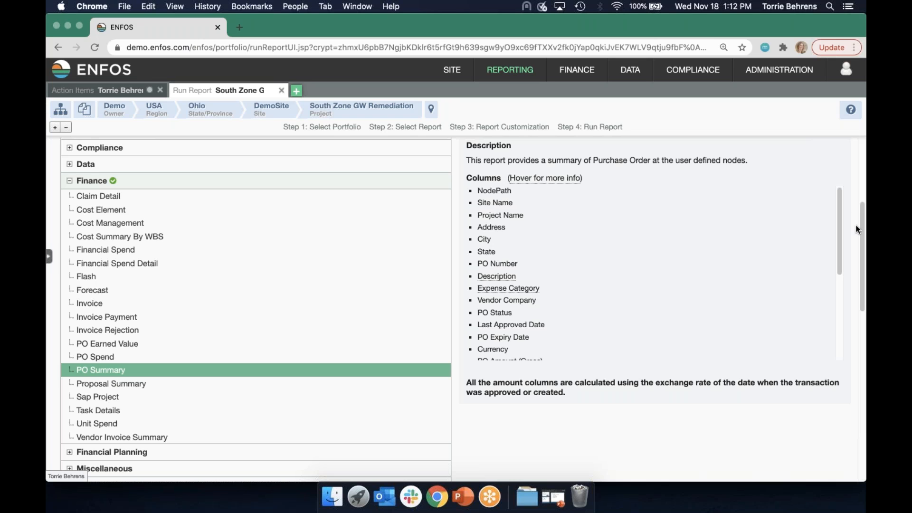
{"action": "scroll", "coordinate": [865, 230], "scroll_direction": "up", "scroll_amount": 5}
{"action": "scroll", "coordinate": [864, 190], "scroll_direction": "up", "scroll_amount": 2}
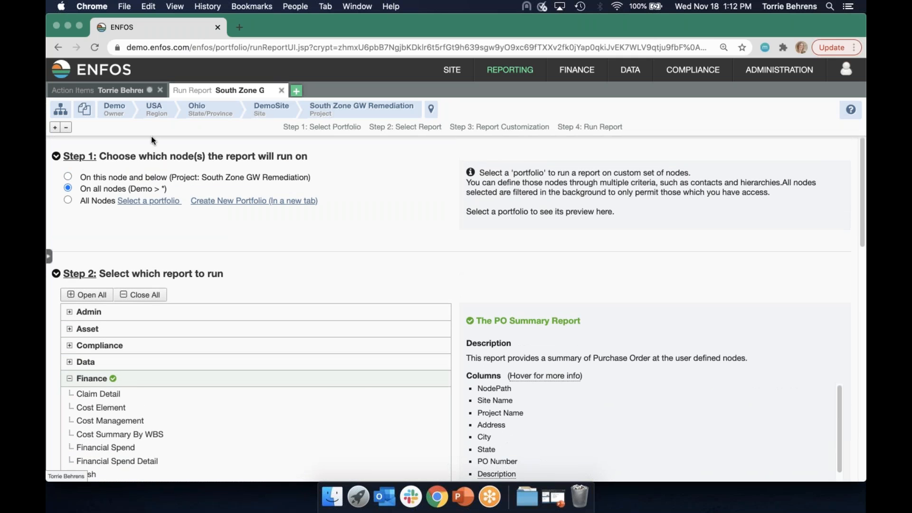
{"action": "left_click", "coordinate": [68, 177]}
Choose the saved customization Cust 1 for the PO Summary report, keeping the report criteria at None.
{"action": "scroll", "coordinate": [860, 232], "scroll_direction": "down", "scroll_amount": 1}
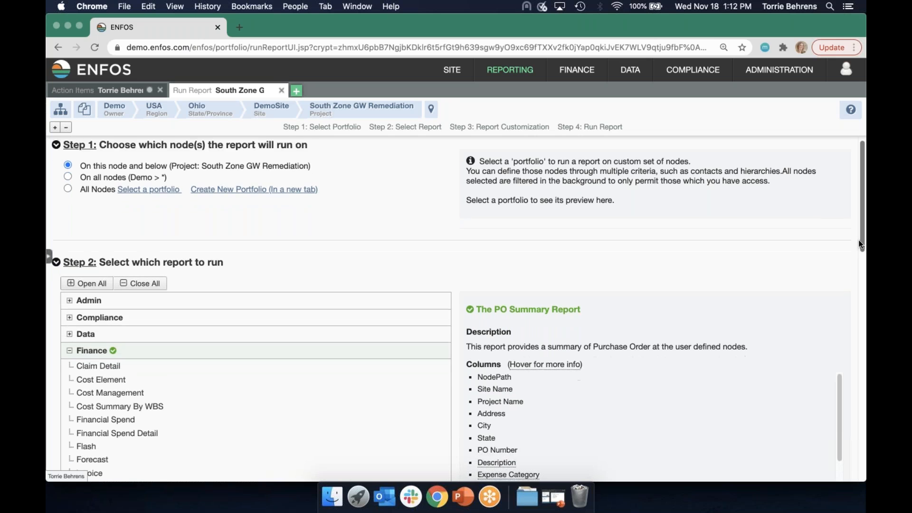
{"action": "scroll", "coordinate": [854, 249], "scroll_direction": "down", "scroll_amount": 4}
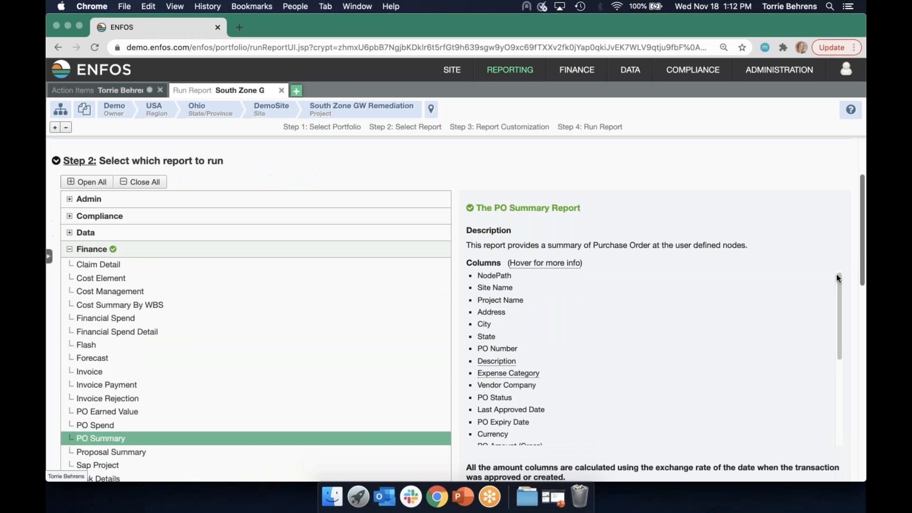
{"action": "scroll", "coordinate": [817, 299], "scroll_direction": "down", "scroll_amount": 3}
{"action": "scroll", "coordinate": [810, 313], "scroll_direction": "down", "scroll_amount": 8}
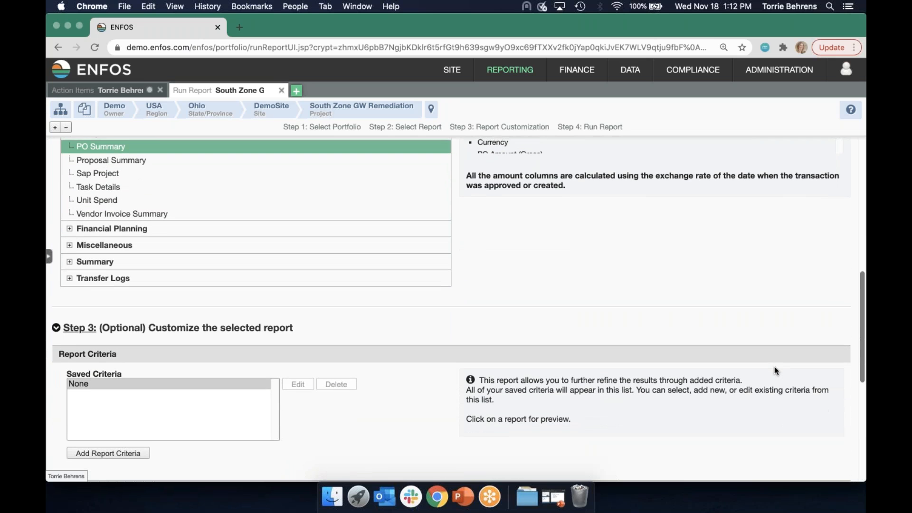
{"action": "scroll", "coordinate": [772, 372], "scroll_direction": "down", "scroll_amount": 2}
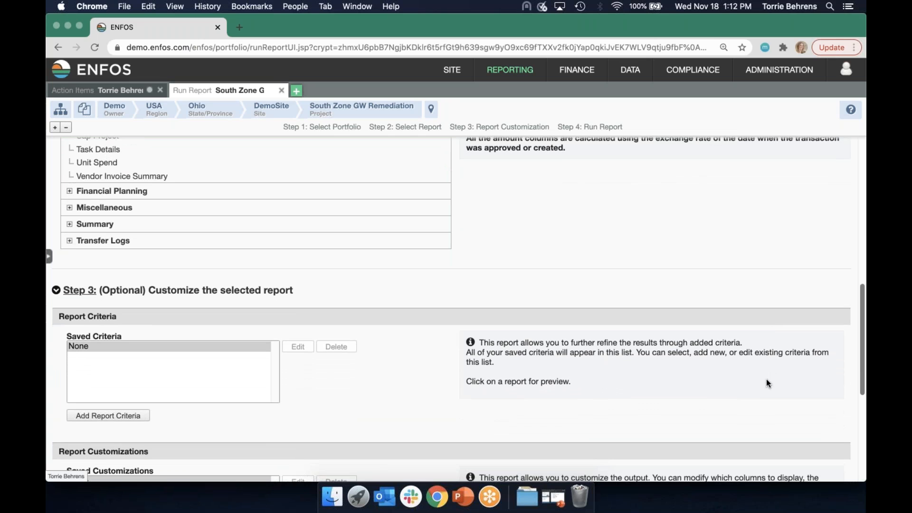
{"action": "scroll", "coordinate": [763, 384], "scroll_direction": "down", "scroll_amount": 1}
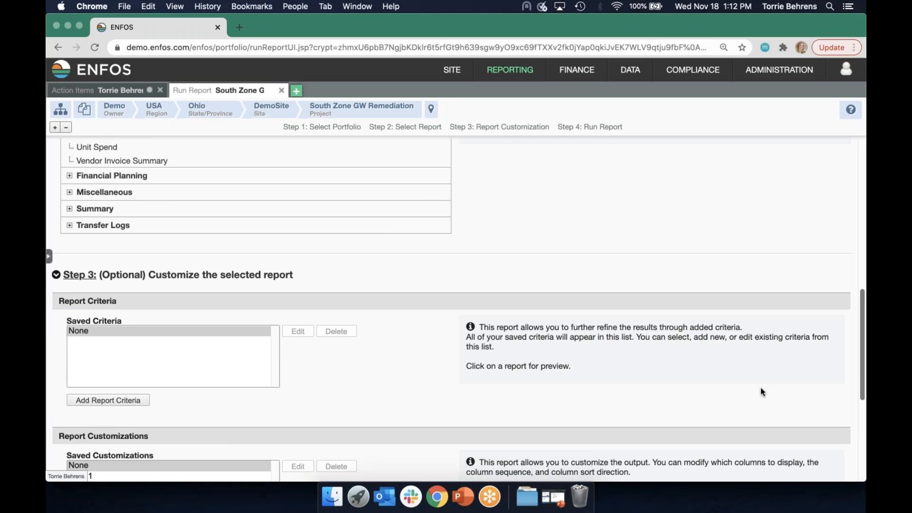
{"action": "scroll", "coordinate": [760, 387], "scroll_direction": "down", "scroll_amount": 6}
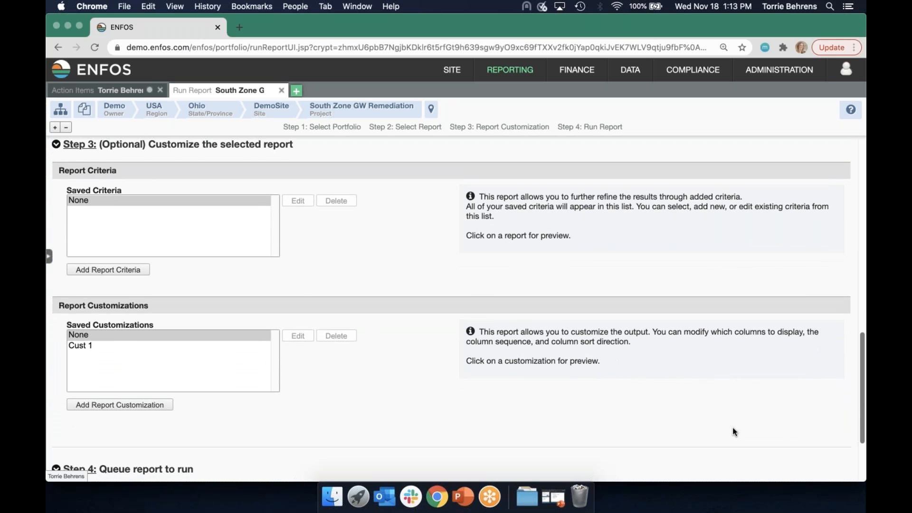
{"action": "left_click", "coordinate": [85, 350]}
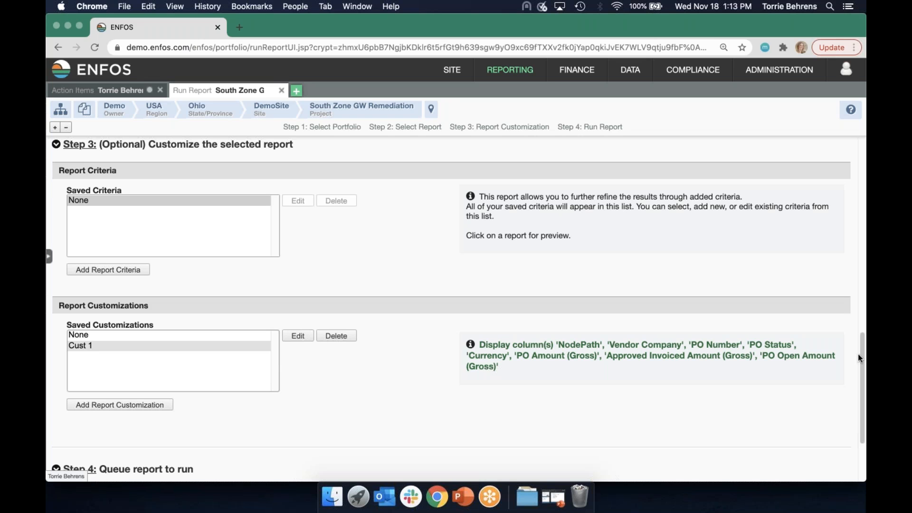
Review the PO Summary report's available columns and the Cust 1 column selection, leaving the customization unmodified.
{"action": "left_click_drag", "start_coordinate": [862, 355], "coordinate": [849, 292]}
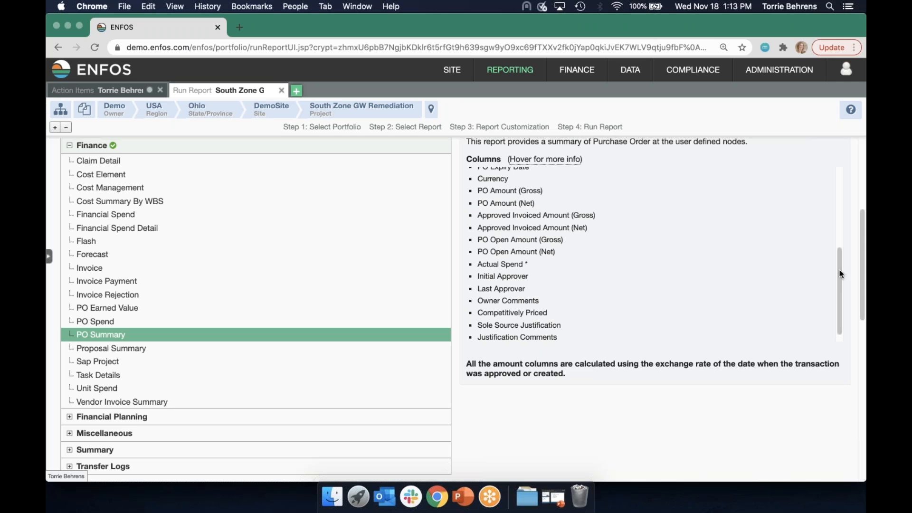
{"action": "scroll", "coordinate": [852, 293], "scroll_direction": "down", "scroll_amount": 2}
{"action": "scroll", "coordinate": [852, 293], "scroll_direction": "down", "scroll_amount": 10}
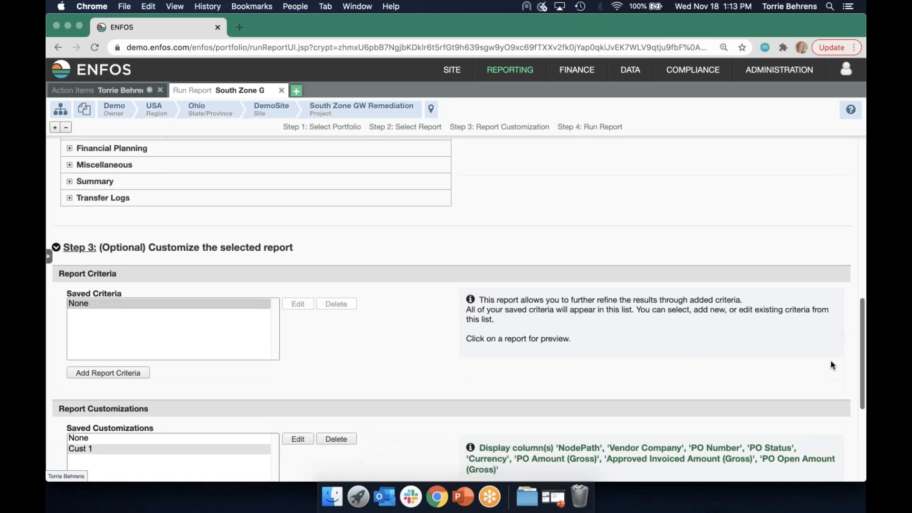
{"action": "left_click", "coordinate": [298, 282]}
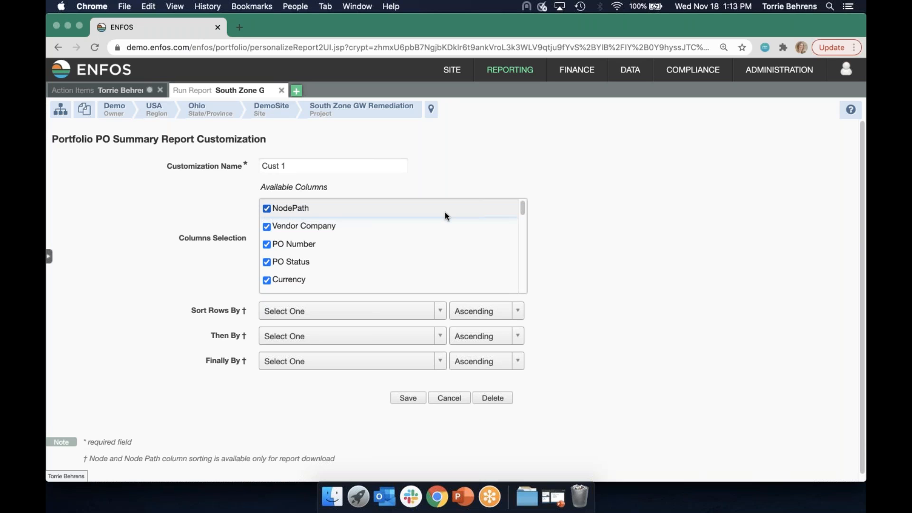
{"action": "left_click_drag", "start_coordinate": [523, 210], "coordinate": [543, 206]}
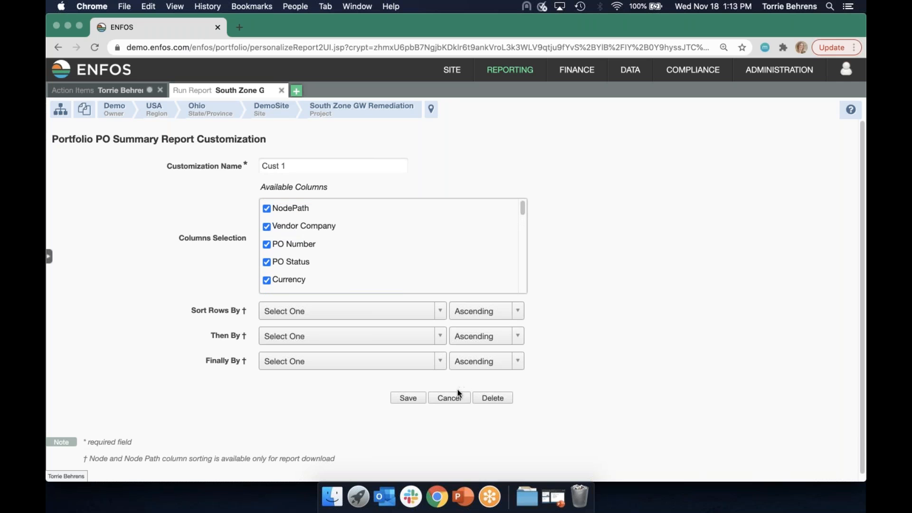
{"action": "left_click", "coordinate": [450, 398]}
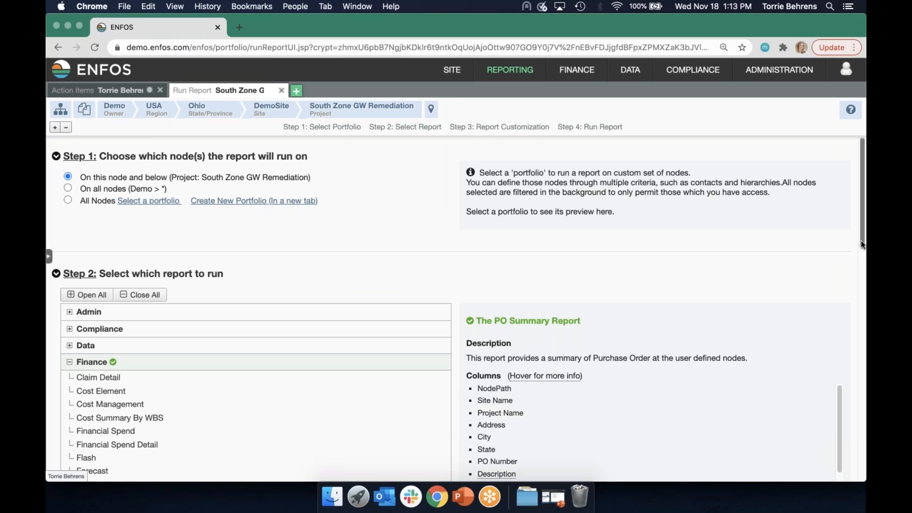
Run the PO Summary report in a new tab with customization Cust 1.
{"action": "left_click_drag", "start_coordinate": [859, 246], "coordinate": [837, 303]}
{"action": "scroll", "coordinate": [837, 303], "scroll_direction": "down", "scroll_amount": 15}
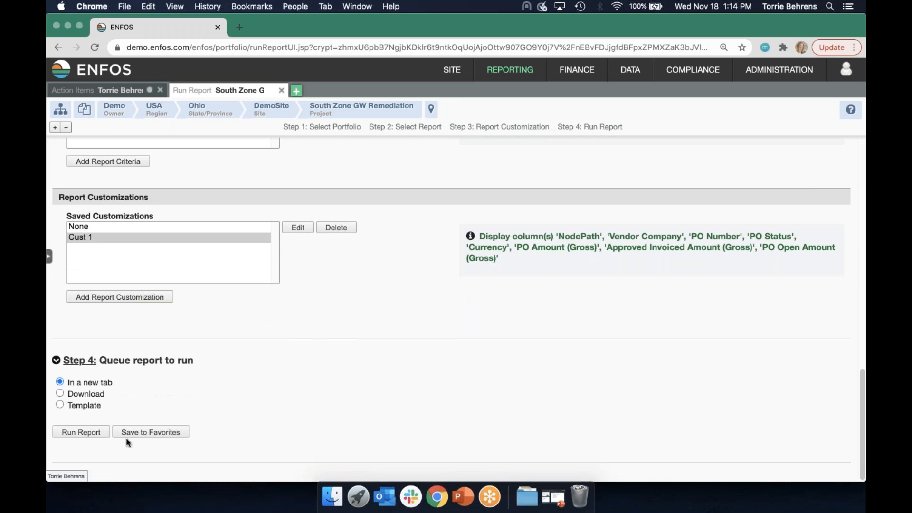
{"action": "left_click", "coordinate": [90, 433]}
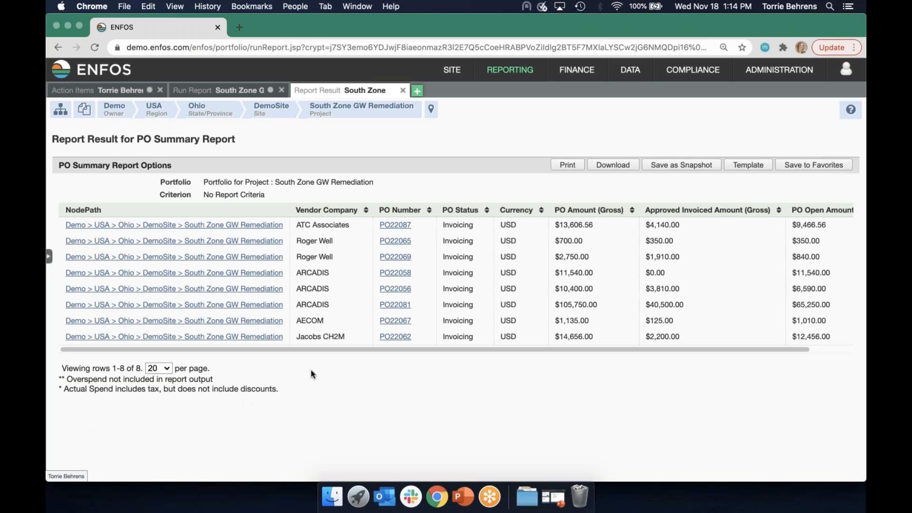
Examine the first purchase order's gross PO amount, approved invoiced amount and open amount, and close the report result.
{"action": "left_click_drag", "start_coordinate": [376, 349], "coordinate": [473, 352]}
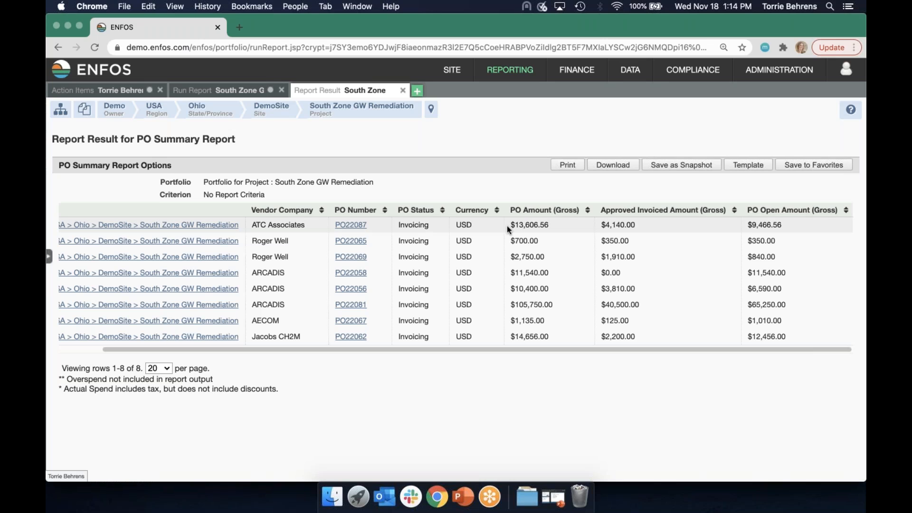
{"action": "left_click_drag", "start_coordinate": [509, 221], "coordinate": [544, 223]}
{"action": "left_click_drag", "start_coordinate": [601, 225], "coordinate": [643, 229]}
{"action": "left_click_drag", "start_coordinate": [745, 224], "coordinate": [799, 224]}
{"action": "left_click", "coordinate": [601, 188]}
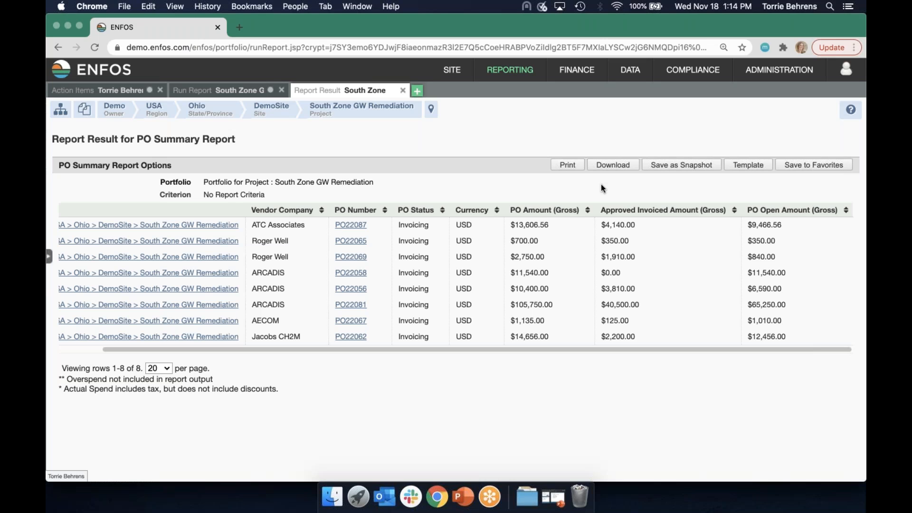
{"action": "left_click", "coordinate": [402, 93]}
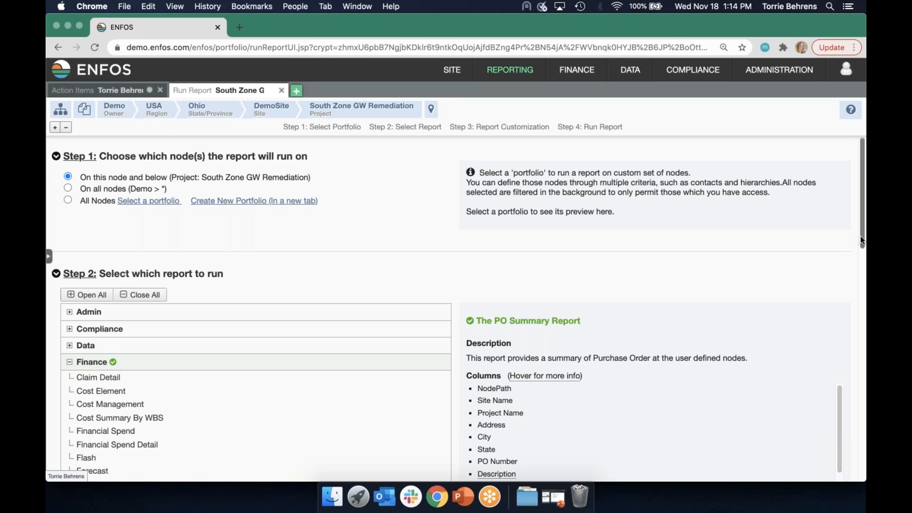
{"action": "scroll", "coordinate": [860, 240], "scroll_direction": "down", "scroll_amount": 1}
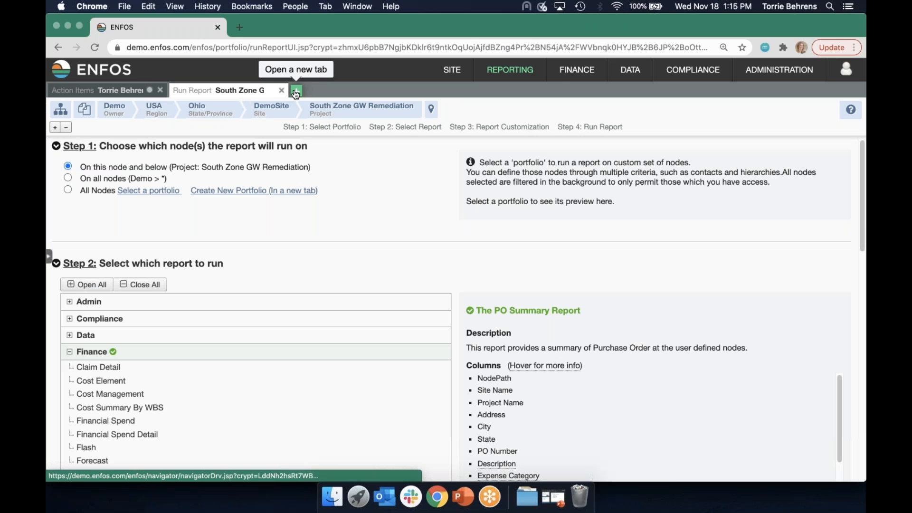
Open the project's financial planning Balance page in a new tab and set its expense category to Remediation.
{"action": "left_click", "coordinate": [503, 64]}
{"action": "mouse_move", "coordinate": [548, 75]}
{"action": "mouse_move", "coordinate": [589, 91]}
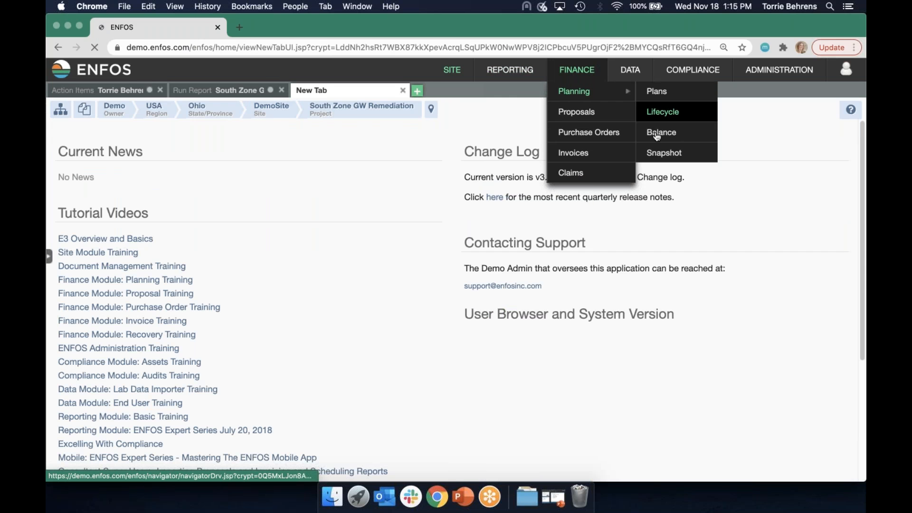
{"action": "left_click", "coordinate": [663, 131]}
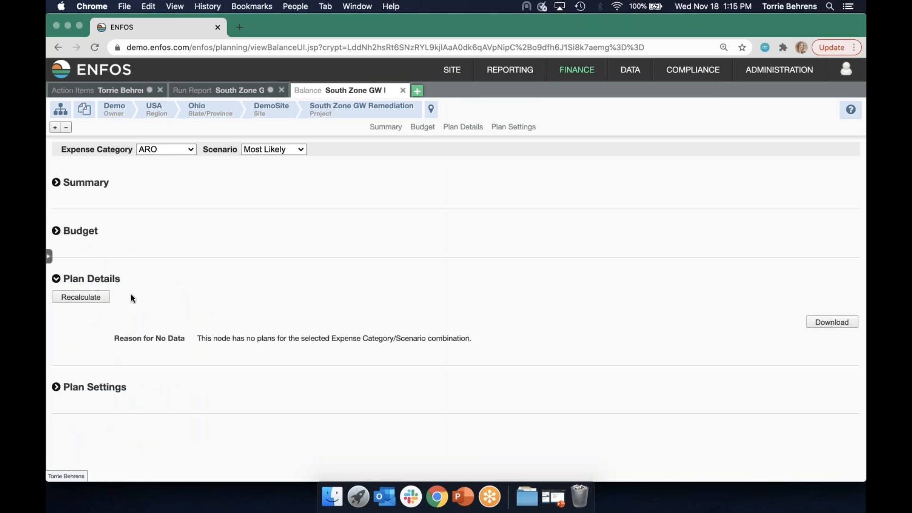
{"action": "left_click", "coordinate": [161, 149]}
{"action": "left_click", "coordinate": [160, 158]}
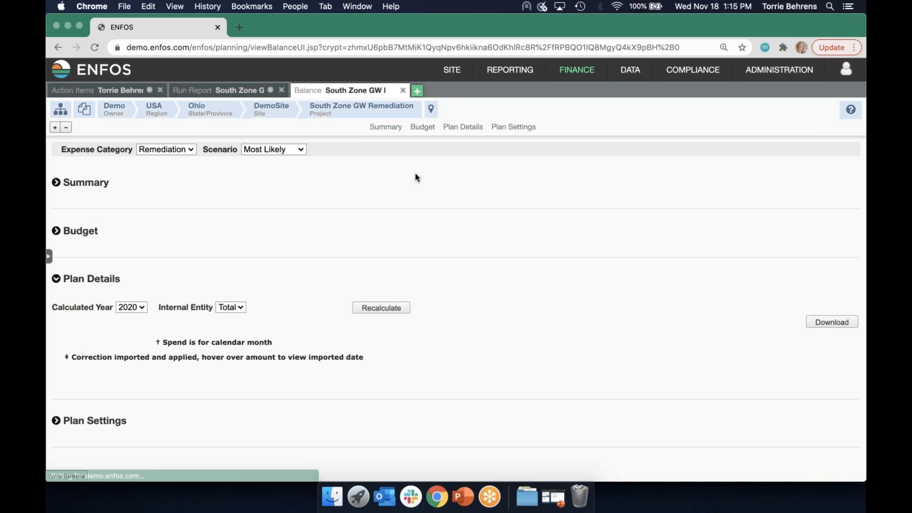
Examine the monthly 2020 plan details, including October's initial balance, spend and final balance, and close the Balance page.
{"action": "mouse_move", "coordinate": [575, 94]}
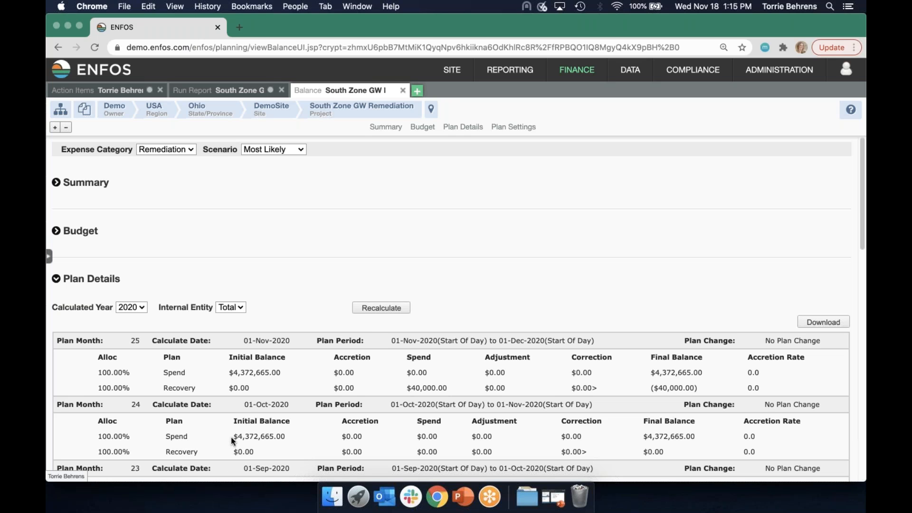
{"action": "left_click_drag", "start_coordinate": [231, 437], "coordinate": [282, 439]}
{"action": "left_click_drag", "start_coordinate": [416, 436], "coordinate": [500, 437]}
{"action": "left_click_drag", "start_coordinate": [644, 436], "coordinate": [707, 440]}
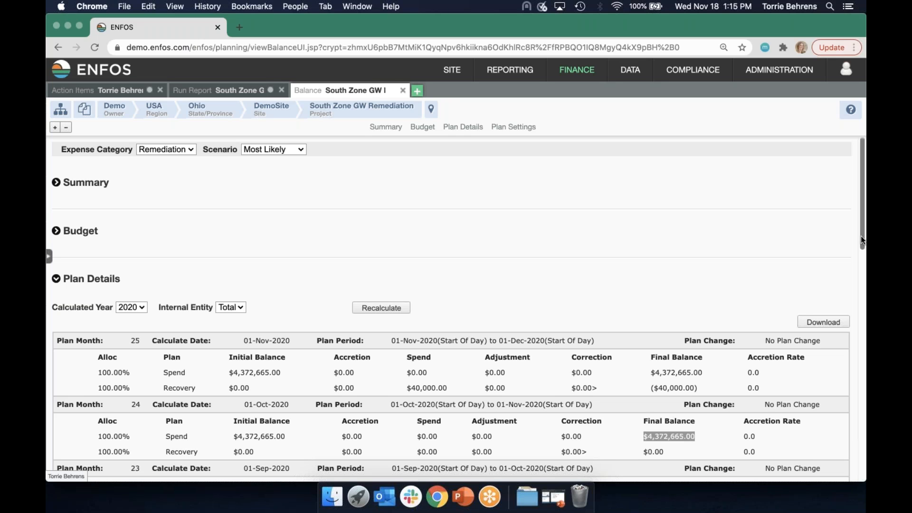
{"action": "left_click_drag", "start_coordinate": [859, 238], "coordinate": [842, 315]}
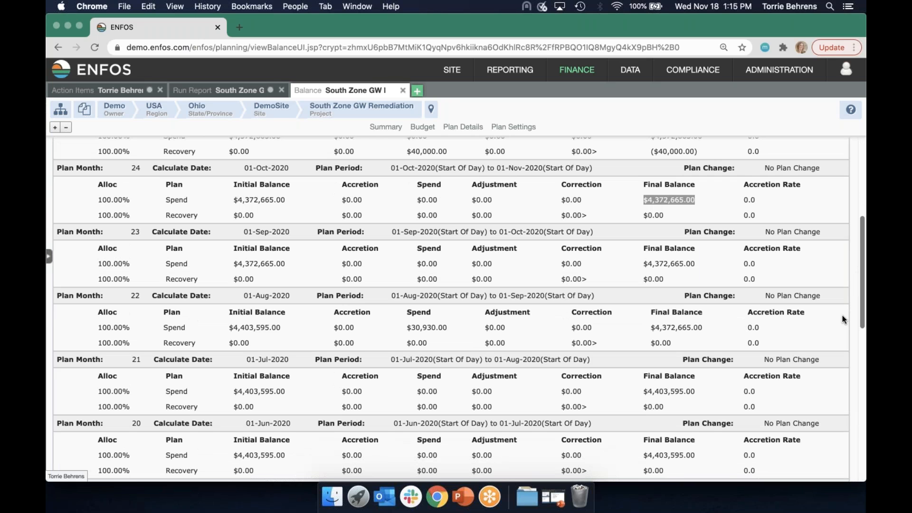
{"action": "left_click_drag", "start_coordinate": [842, 315], "coordinate": [866, 213]}
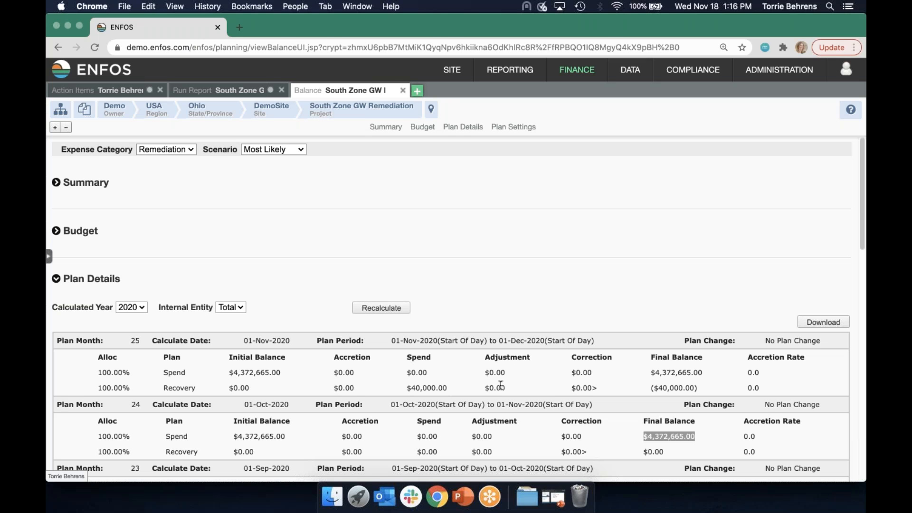
{"action": "left_click", "coordinate": [402, 91]}
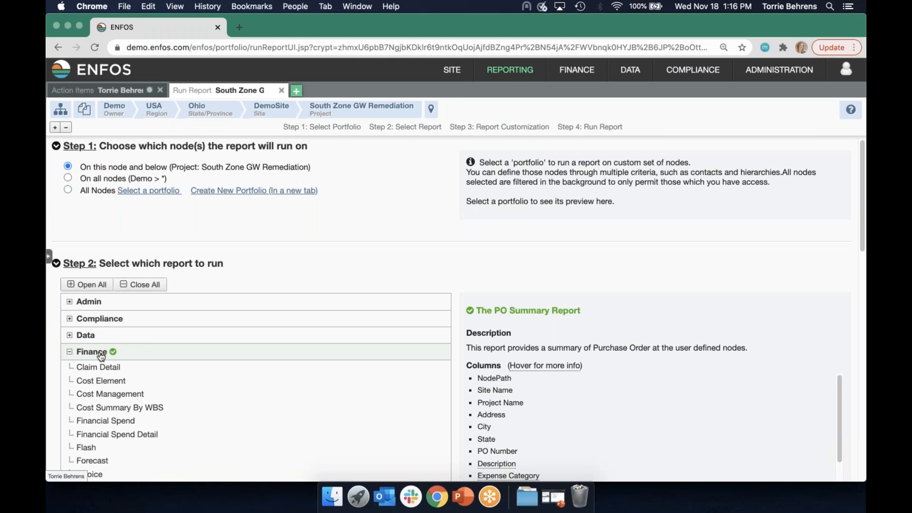
Select the Plan Balance Detail report in the Financial Planning group.
{"action": "left_click", "coordinate": [101, 356]}
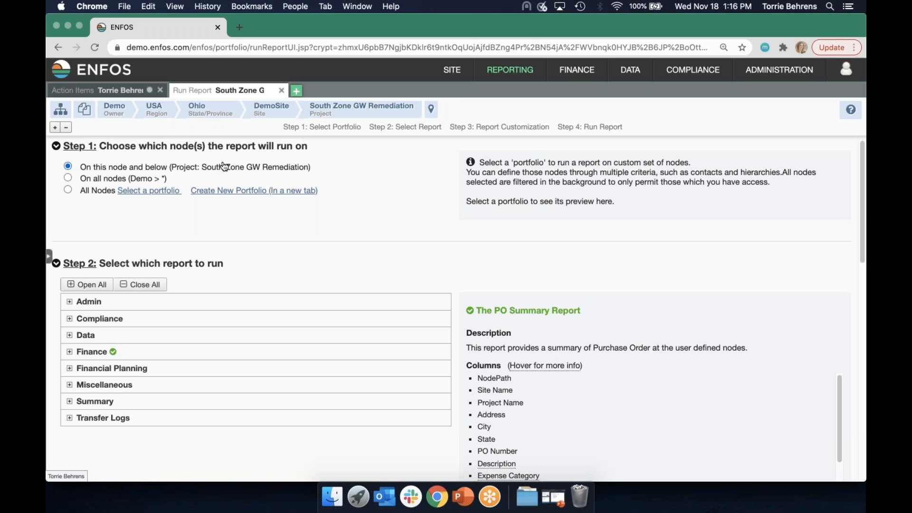
{"action": "left_click", "coordinate": [101, 369]}
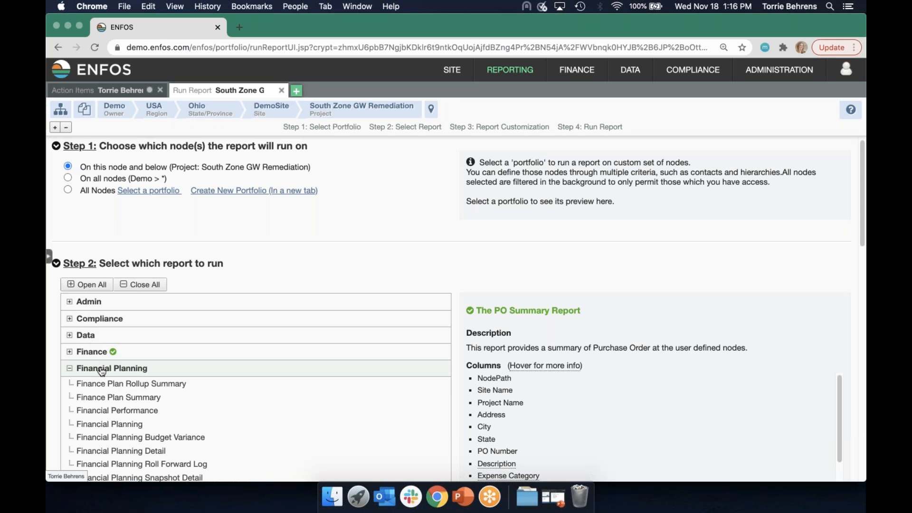
{"action": "scroll", "coordinate": [862, 237], "scroll_direction": "down", "scroll_amount": 5}
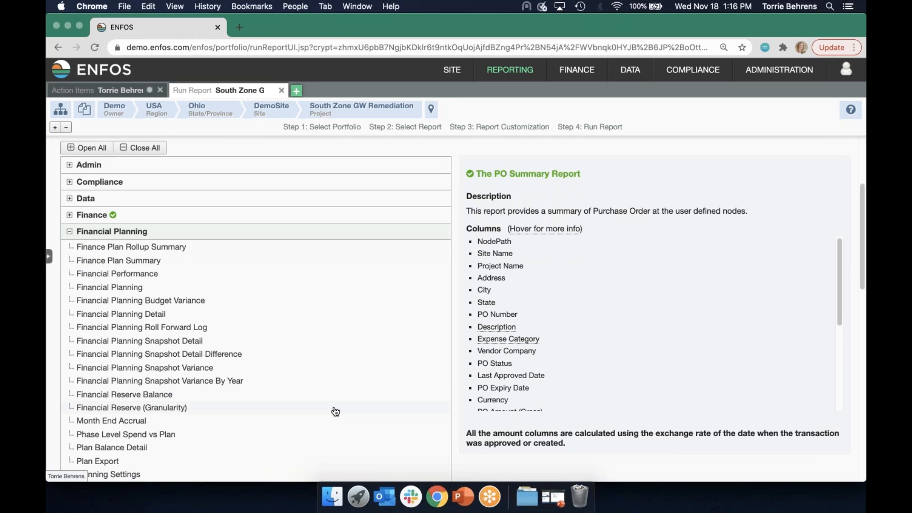
{"action": "left_click", "coordinate": [205, 446]}
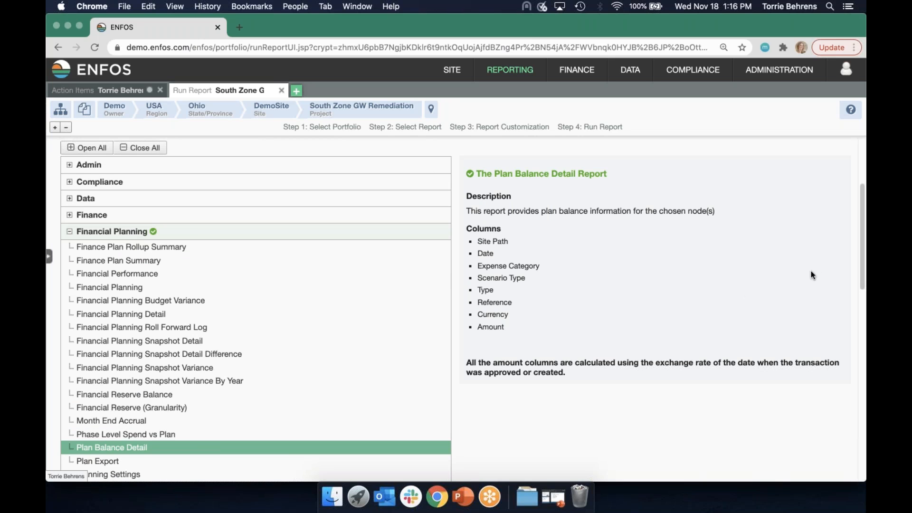
Choose the saved criterion January 2020 for the Plan Balance Detail report.
{"action": "scroll", "coordinate": [851, 285], "scroll_direction": "down", "scroll_amount": 8}
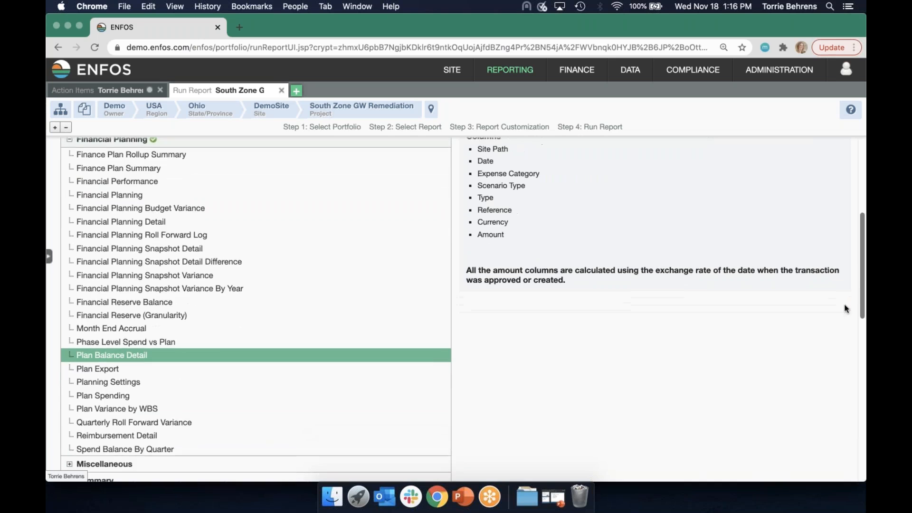
{"action": "scroll", "coordinate": [839, 333], "scroll_direction": "down", "scroll_amount": 10}
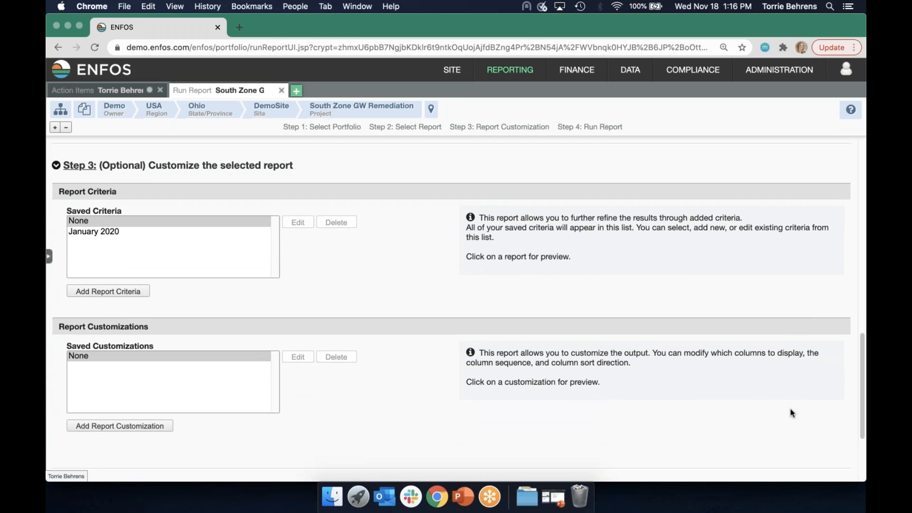
{"action": "left_click", "coordinate": [147, 233]}
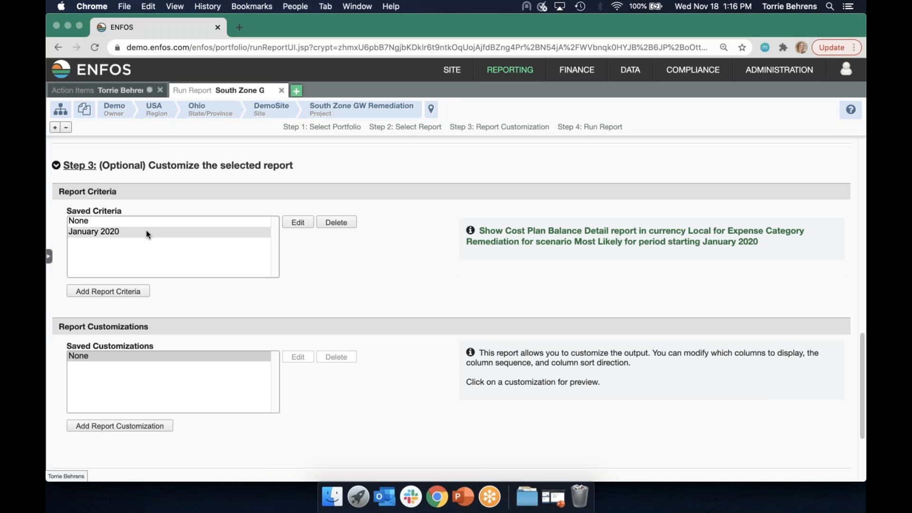
Review the January 2020 criterion's currency, expense category, scenario type and date range settings, and leave it without saving changes.
{"action": "left_click", "coordinate": [298, 222]}
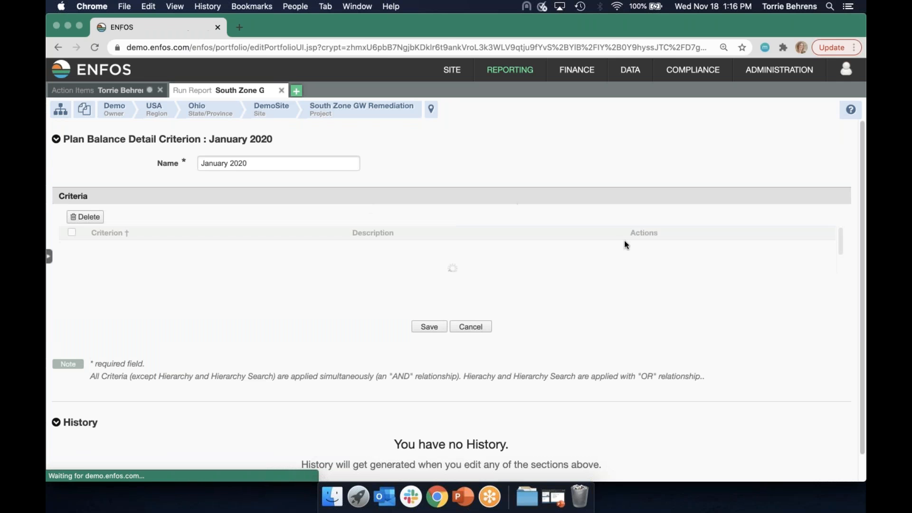
{"action": "left_click", "coordinate": [814, 248]}
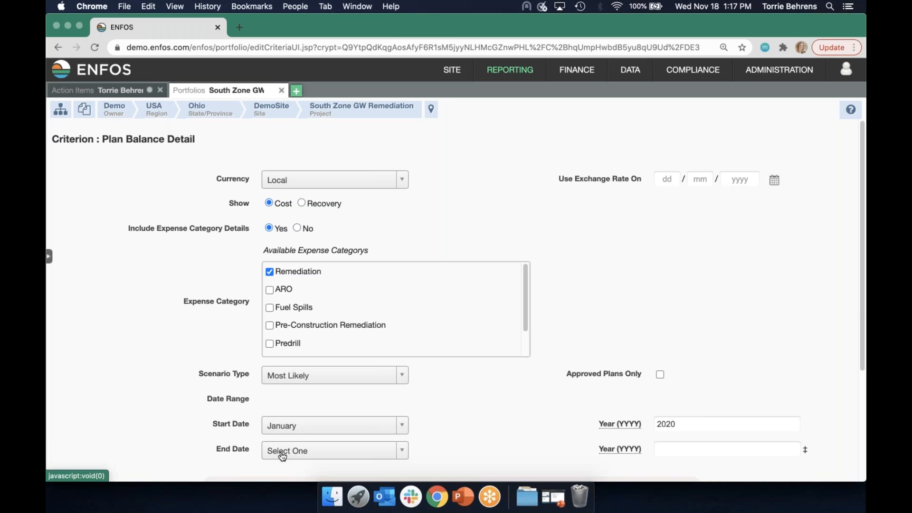
{"action": "left_click_drag", "start_coordinate": [860, 302], "coordinate": [831, 409]}
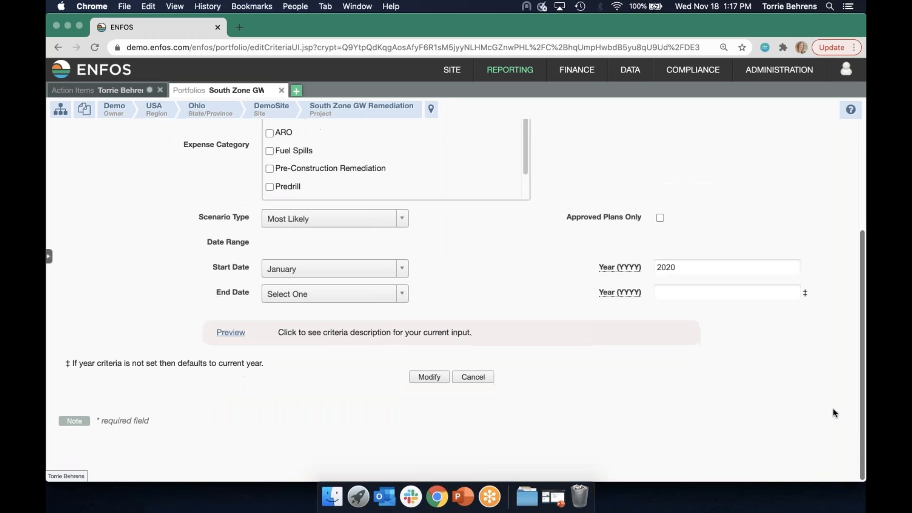
{"action": "left_click", "coordinate": [479, 380]}
{"action": "left_click", "coordinate": [476, 327]}
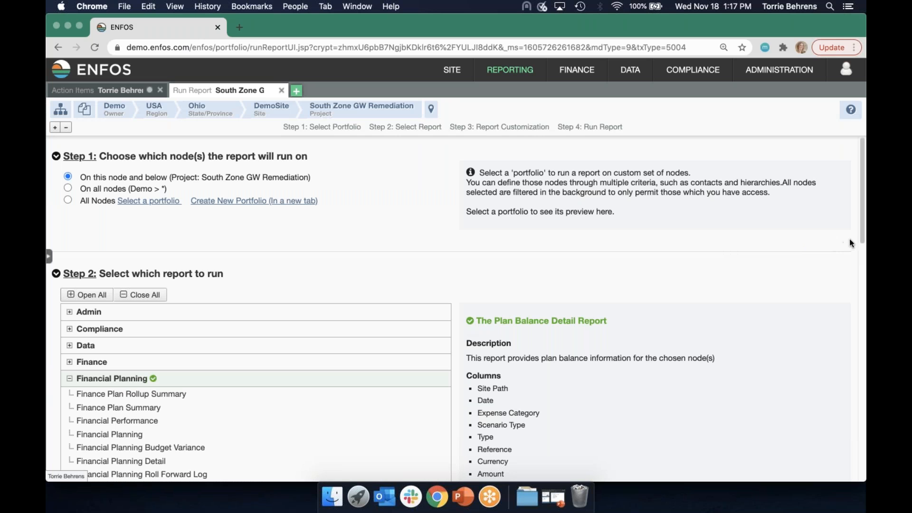
Run the Plan Balance Detail report with the January 2020 criterion in a new tab, and close its result.
{"action": "left_click_drag", "start_coordinate": [860, 235], "coordinate": [837, 293]}
{"action": "scroll", "coordinate": [833, 304], "scroll_direction": "down", "scroll_amount": 2}
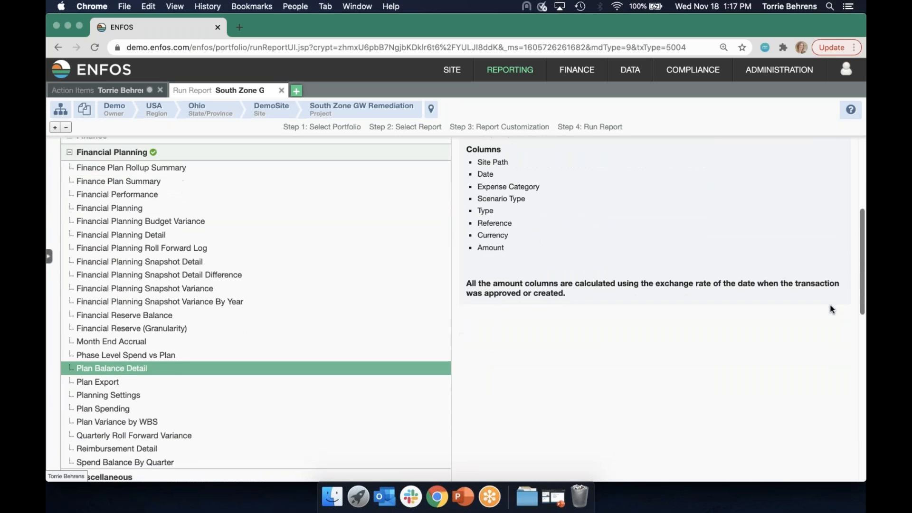
{"action": "scroll", "coordinate": [831, 309], "scroll_direction": "down", "scroll_amount": 5}
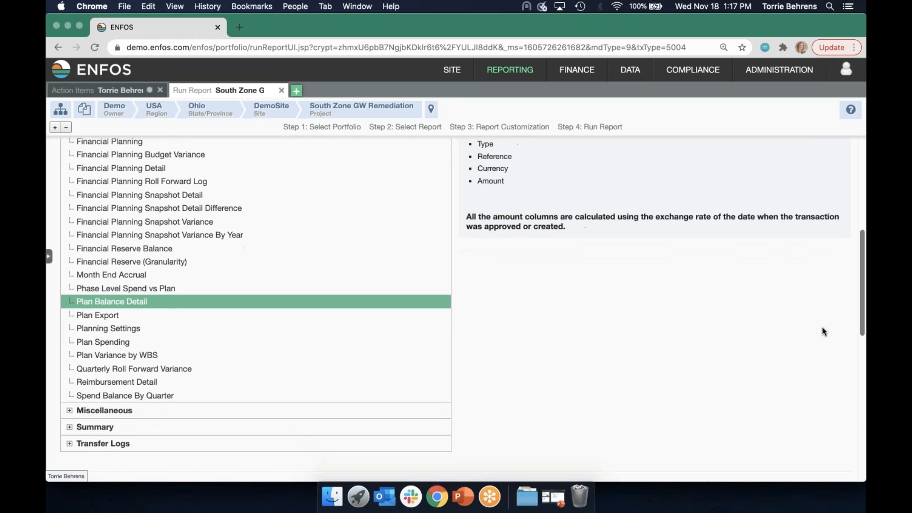
{"action": "scroll", "coordinate": [816, 345], "scroll_direction": "down", "scroll_amount": 2}
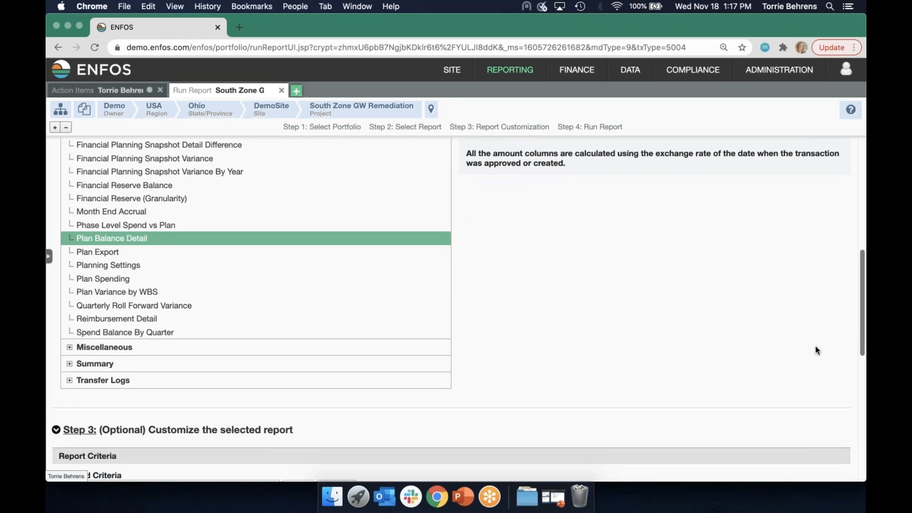
{"action": "scroll", "coordinate": [795, 393], "scroll_direction": "down", "scroll_amount": 18}
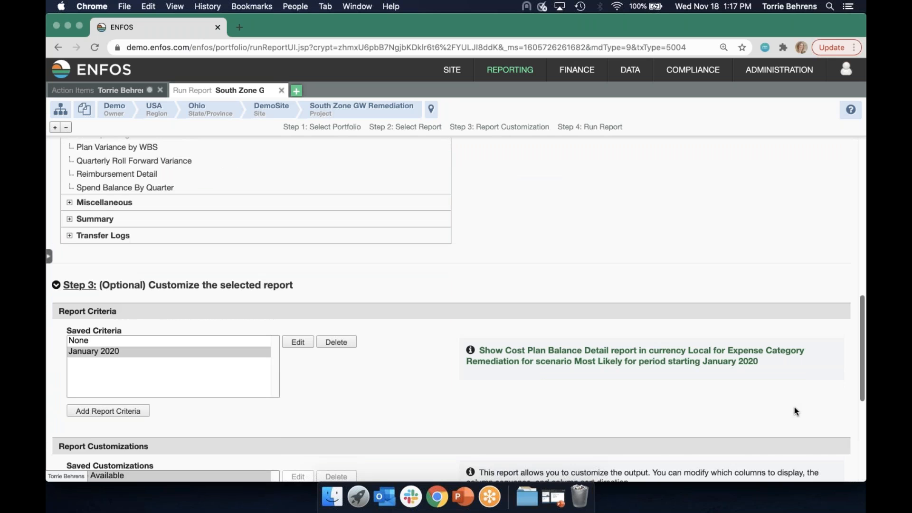
{"action": "left_click", "coordinate": [83, 431]}
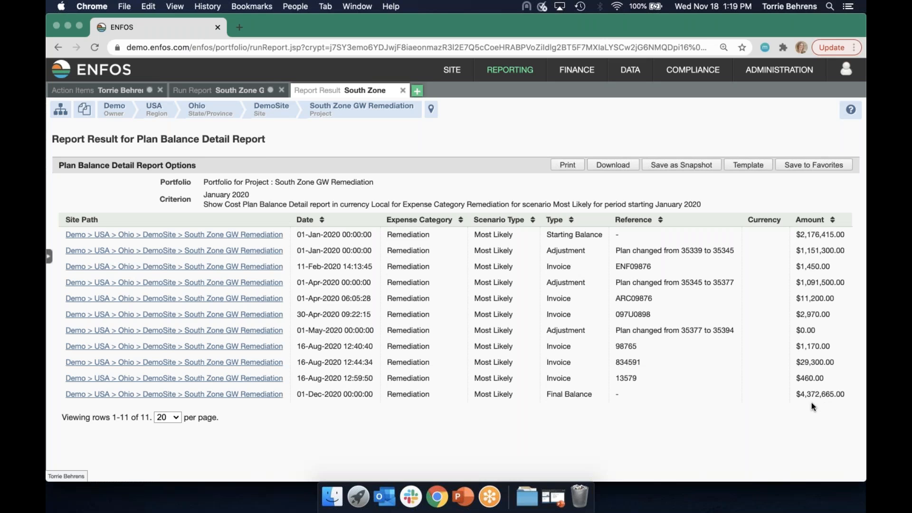
{"action": "left_click", "coordinate": [405, 90]}
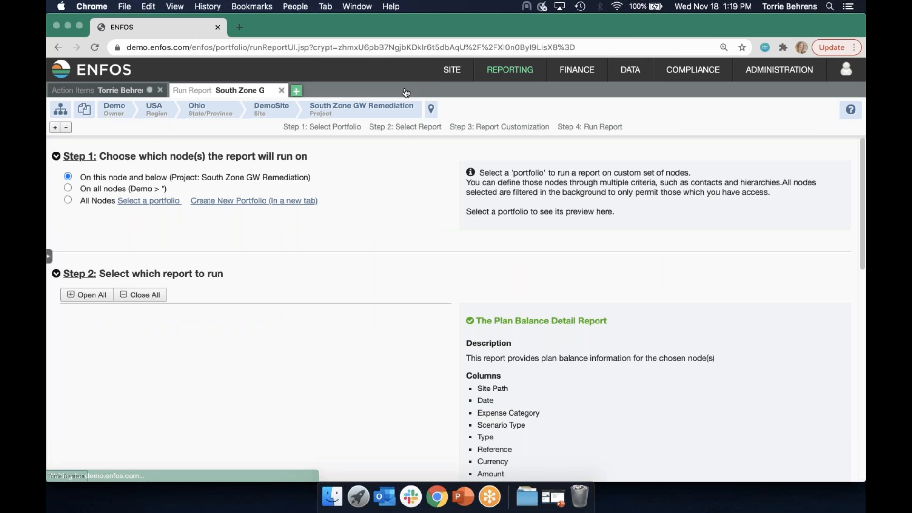
Set the report to run on all nodes, and select the Financial Reserve Balance report in the Financial Planning group.
{"action": "left_click", "coordinate": [68, 188]}
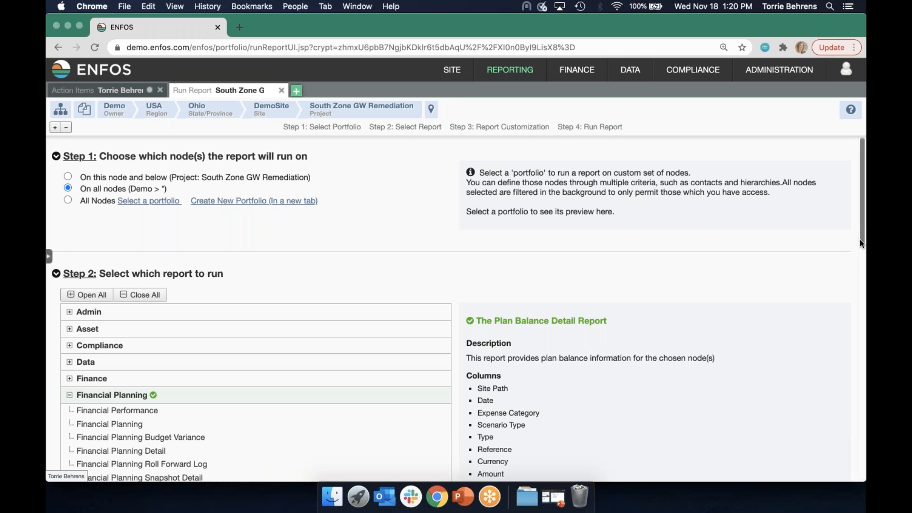
{"action": "left_click_drag", "start_coordinate": [860, 240], "coordinate": [859, 243]}
{"action": "scroll", "coordinate": [861, 247], "scroll_direction": "down", "scroll_amount": 5}
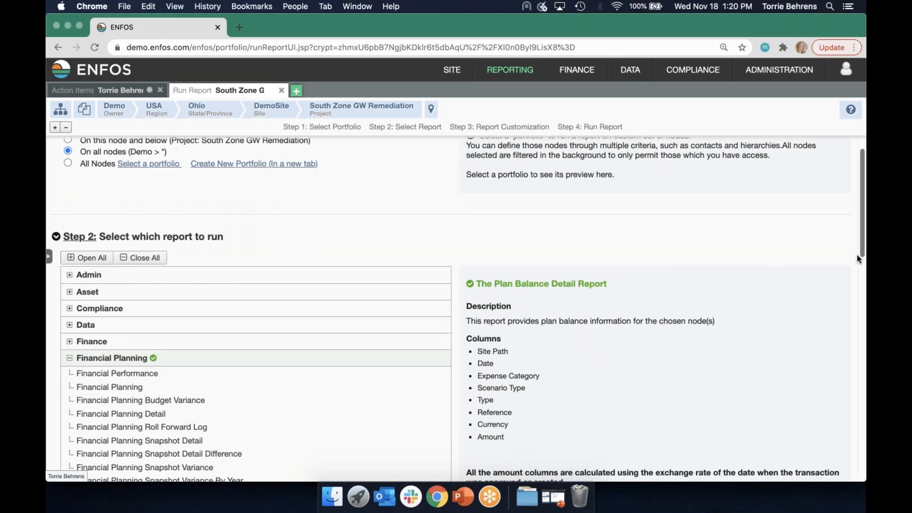
{"action": "left_click", "coordinate": [193, 293]}
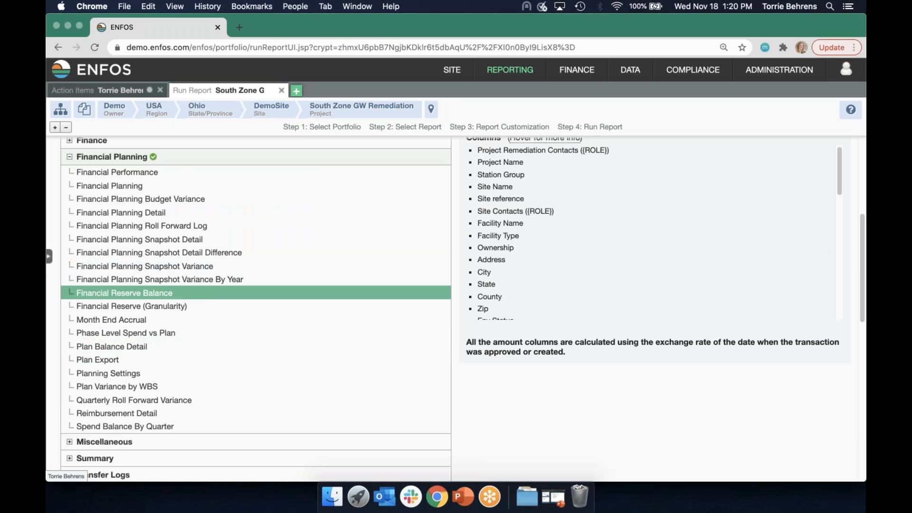
{"action": "left_click_drag", "start_coordinate": [861, 239], "coordinate": [863, 232]}
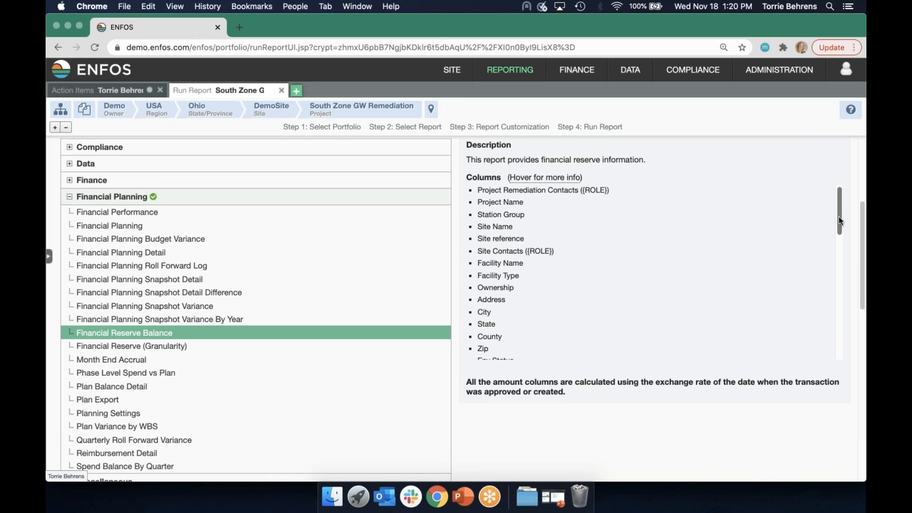
{"action": "left_click_drag", "start_coordinate": [839, 221], "coordinate": [796, 359]}
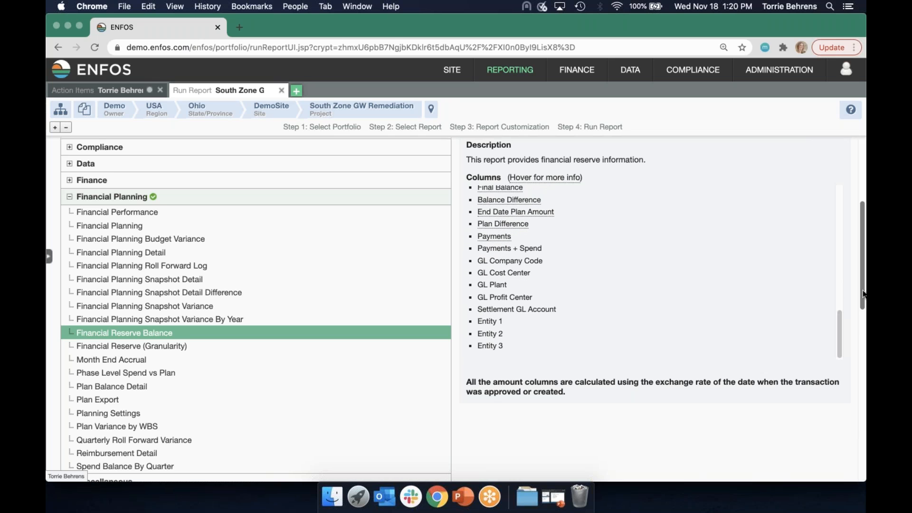
Choose the saved criterion 2020 for the Financial Reserve Balance report.
{"action": "scroll", "coordinate": [860, 314], "scroll_direction": "down", "scroll_amount": 2}
{"action": "left_click_drag", "start_coordinate": [860, 312], "coordinate": [839, 412]}
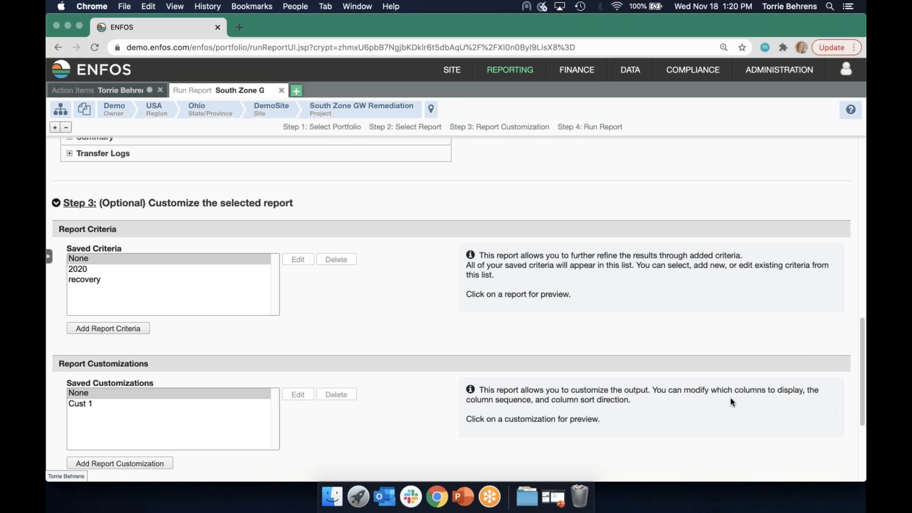
{"action": "left_click", "coordinate": [79, 271]}
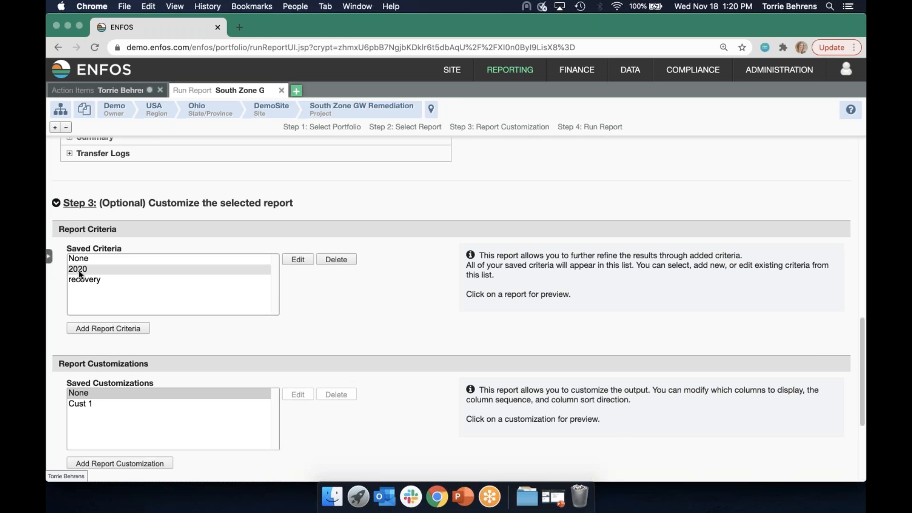
Examine the 2020 criterion's expense category, payer type, date range and contact role settings, and leave it without saving changes.
{"action": "left_click", "coordinate": [295, 259]}
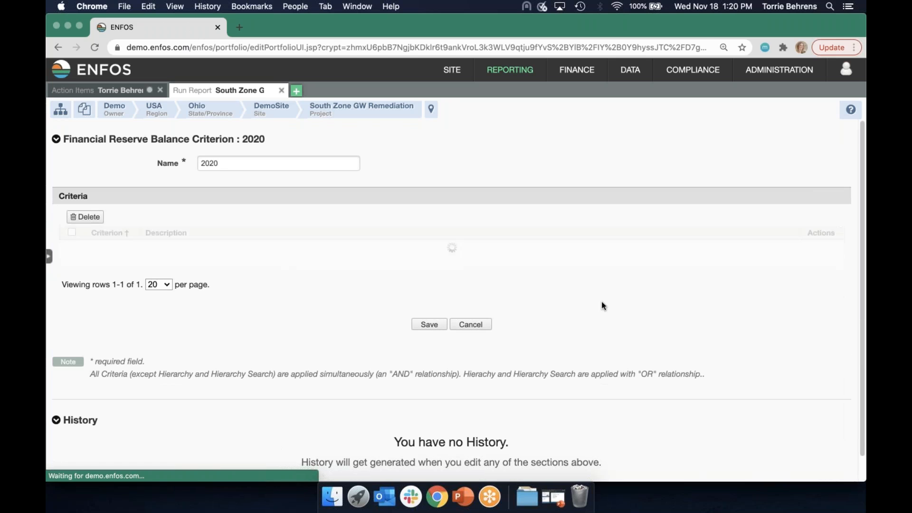
{"action": "left_click", "coordinate": [812, 245]}
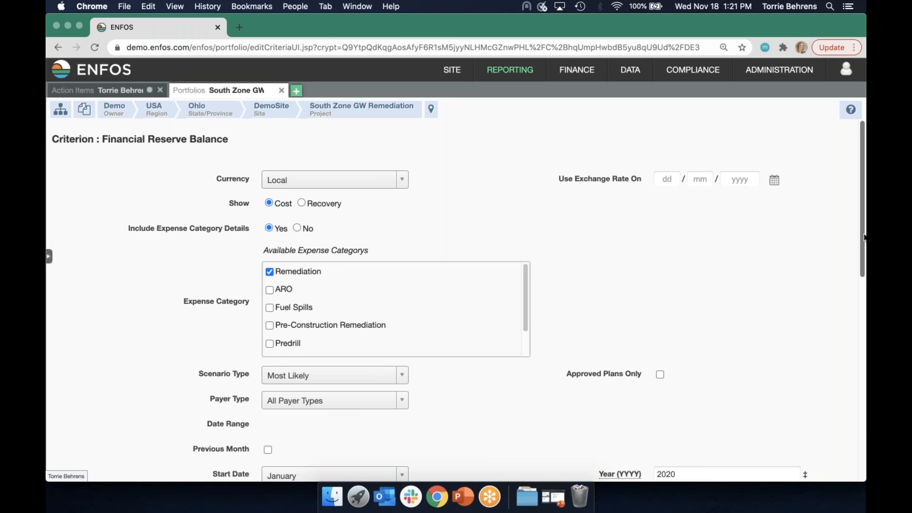
{"action": "scroll", "coordinate": [865, 295], "scroll_direction": "down", "scroll_amount": 4}
{"action": "scroll", "coordinate": [865, 295], "scroll_direction": "down", "scroll_amount": 9}
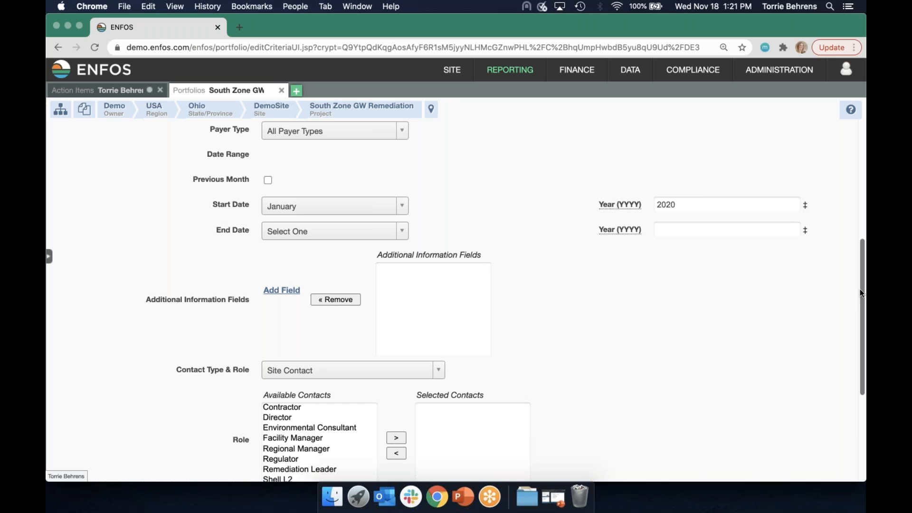
{"action": "scroll", "coordinate": [512, 337], "scroll_direction": "down", "scroll_amount": 5}
{"action": "left_click", "coordinate": [478, 377]}
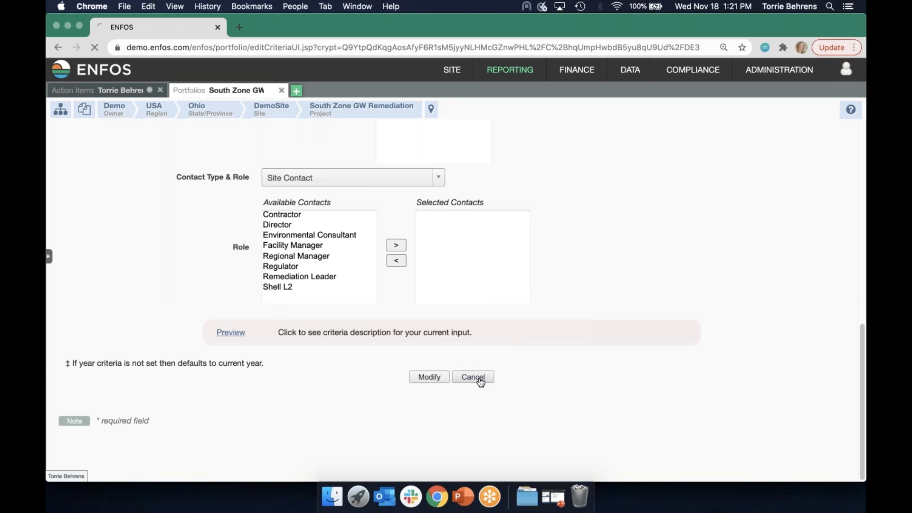
{"action": "left_click", "coordinate": [480, 332]}
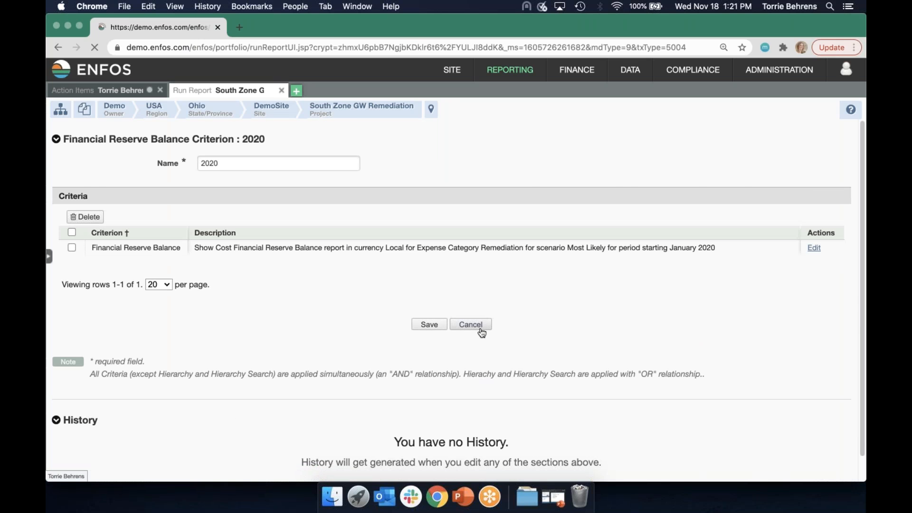
Choose the saved customization Cust 1, and review its selected columns and row sorting without changing them.
{"action": "left_click_drag", "start_coordinate": [861, 229], "coordinate": [794, 438]}
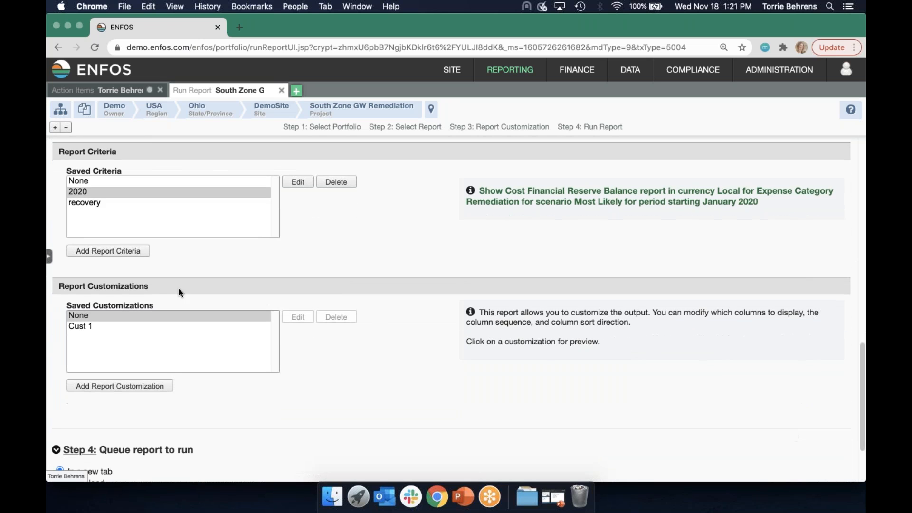
{"action": "left_click", "coordinate": [95, 327]}
{"action": "left_click", "coordinate": [292, 318]}
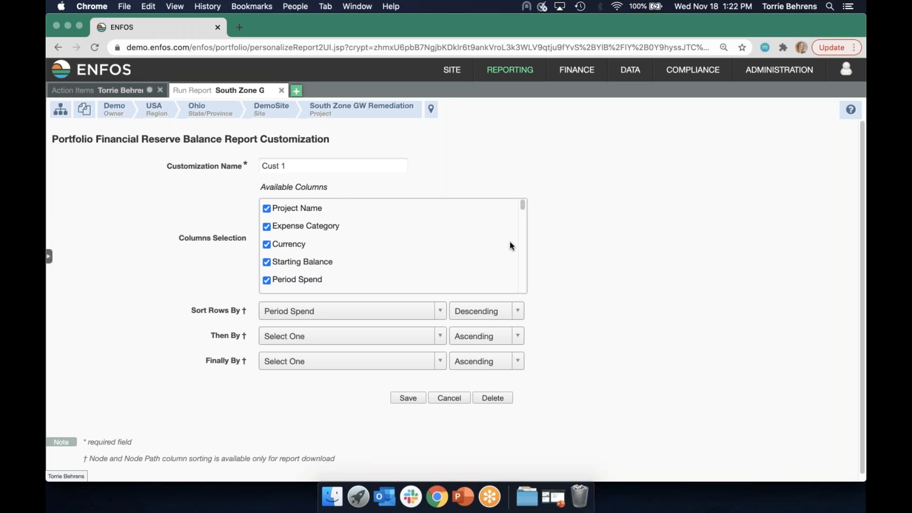
{"action": "left_click_drag", "start_coordinate": [523, 204], "coordinate": [526, 206]}
{"action": "scroll", "coordinate": [526, 206], "scroll_direction": "down", "scroll_amount": 1}
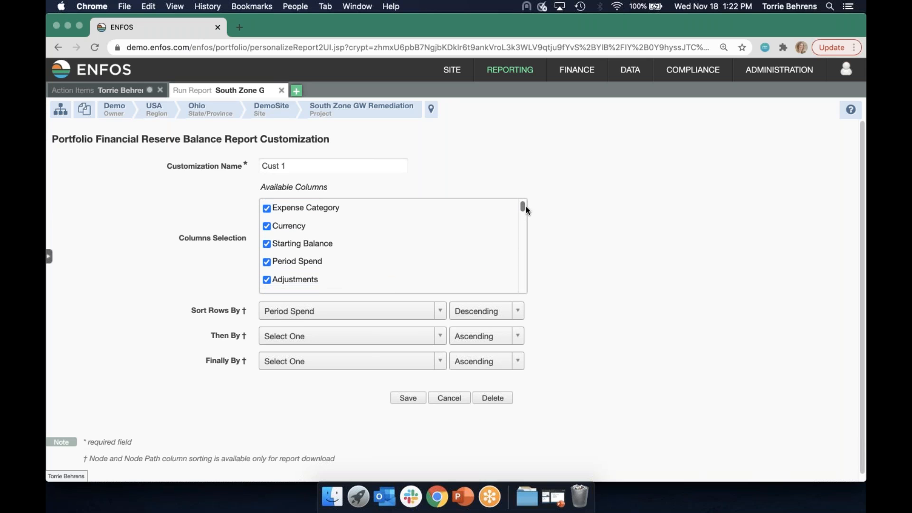
{"action": "left_click_drag", "start_coordinate": [525, 211], "coordinate": [540, 184]}
{"action": "left_click", "coordinate": [458, 402]}
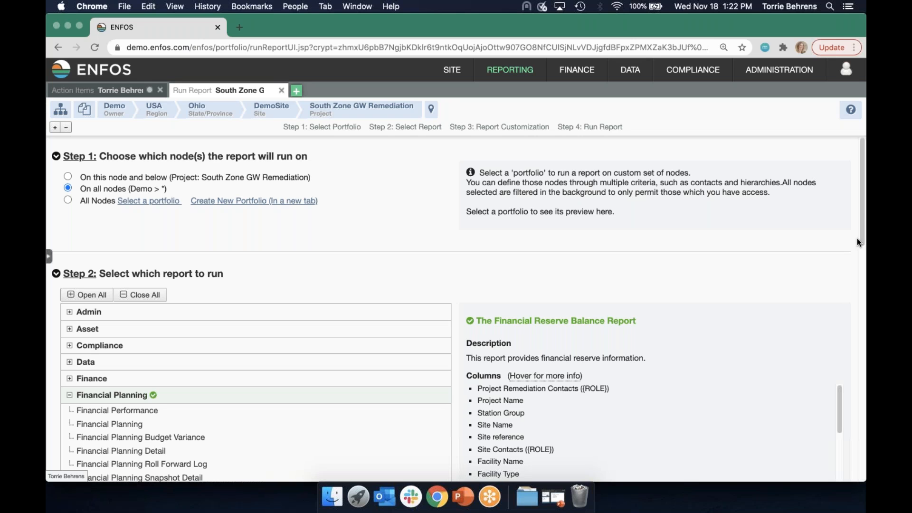
Run the Financial Reserve Balance report with criterion 2020 and customization Cust 1 in a new tab, and close its result.
{"action": "left_click_drag", "start_coordinate": [860, 239], "coordinate": [795, 476]}
{"action": "left_click", "coordinate": [92, 436]}
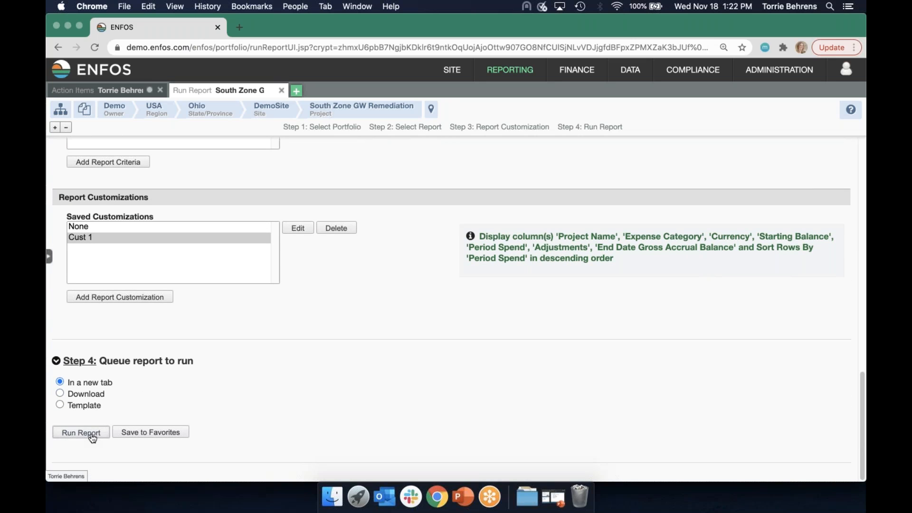
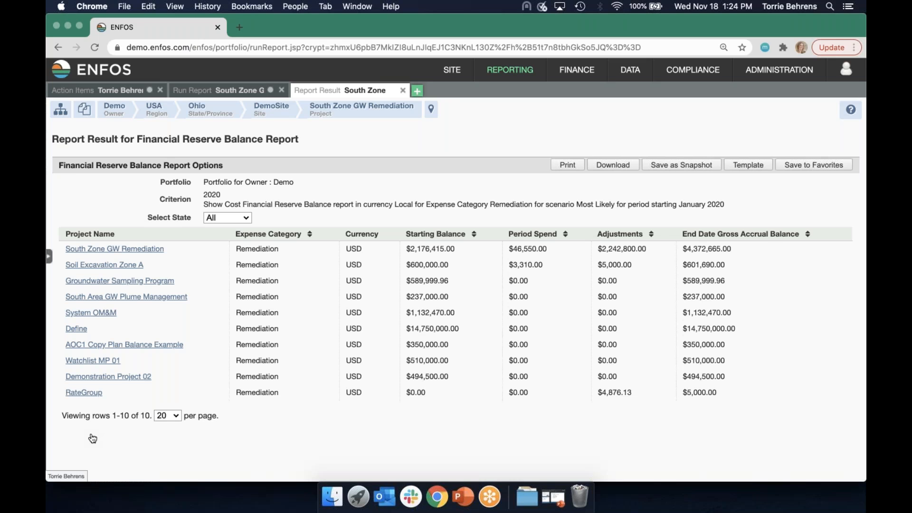
{"action": "left_click", "coordinate": [402, 92]}
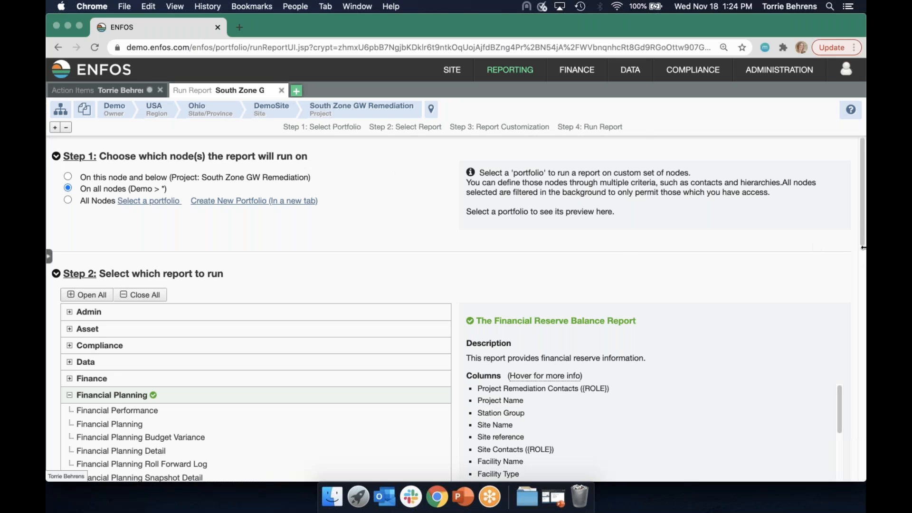
Select the Activity report in the Miscellaneous group, reloading the report page in the process.
{"action": "left_click_drag", "start_coordinate": [861, 244], "coordinate": [829, 301]}
{"action": "left_click", "coordinate": [127, 190]}
{"action": "left_click", "coordinate": [119, 205]}
{"action": "left_click", "coordinate": [105, 237]}
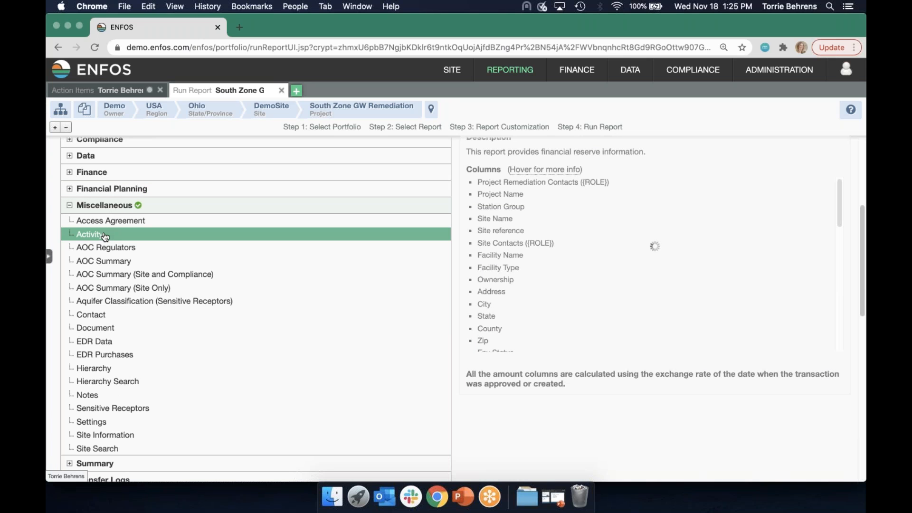
{"action": "left_click", "coordinate": [94, 47]}
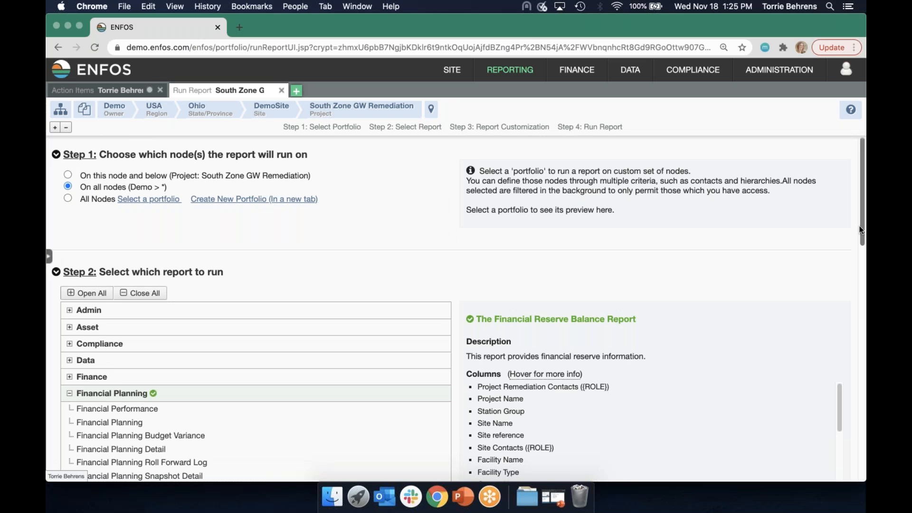
{"action": "scroll", "coordinate": [859, 226], "scroll_direction": "down", "scroll_amount": 1}
{"action": "left_click_drag", "start_coordinate": [856, 241], "coordinate": [828, 303]}
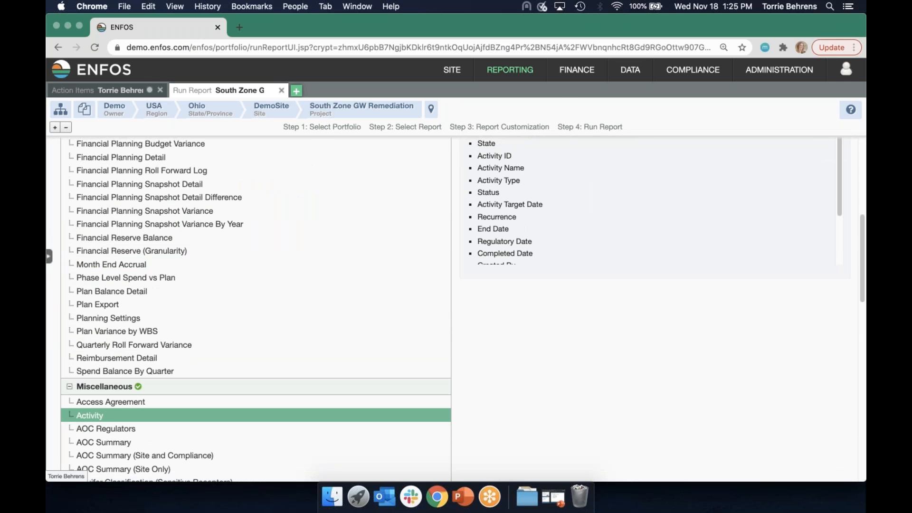
{"action": "mouse_move", "coordinate": [517, 71]}
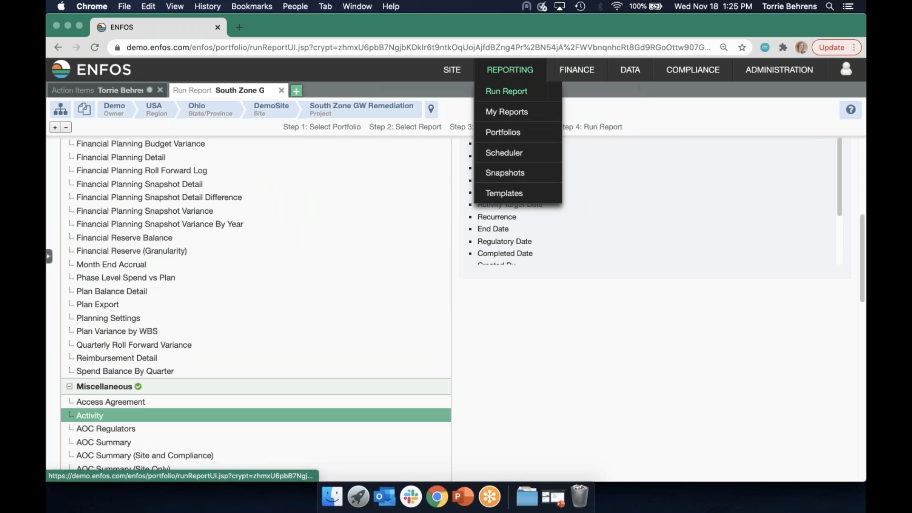
{"action": "mouse_move", "coordinate": [451, 69]}
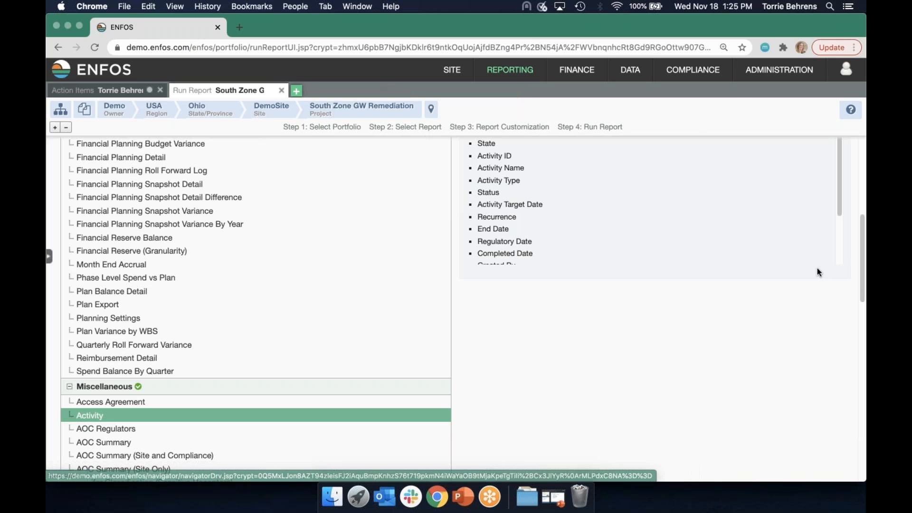
{"action": "scroll", "coordinate": [861, 259], "scroll_direction": "up", "scroll_amount": 5}
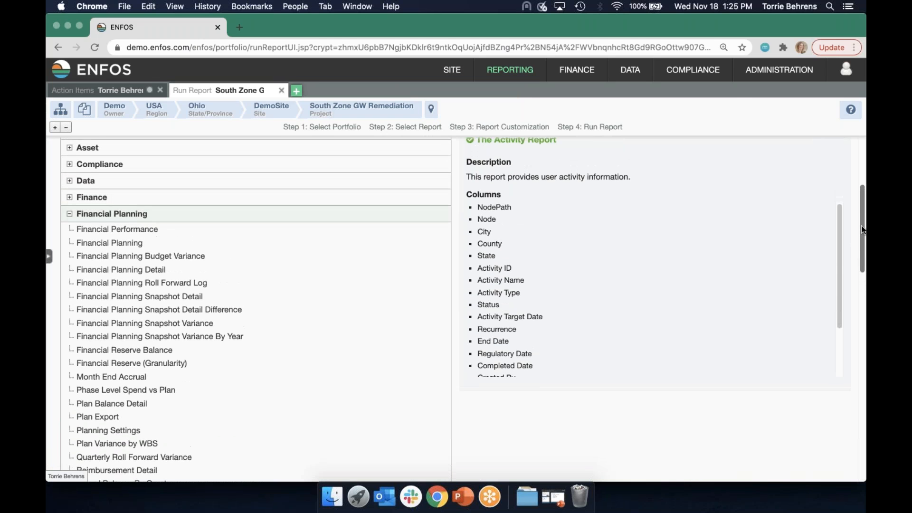
Run the Activity report in a new tab with the saved criterion Overdue and the saved customization Name.
{"action": "left_click_drag", "start_coordinate": [839, 234], "coordinate": [828, 301]}
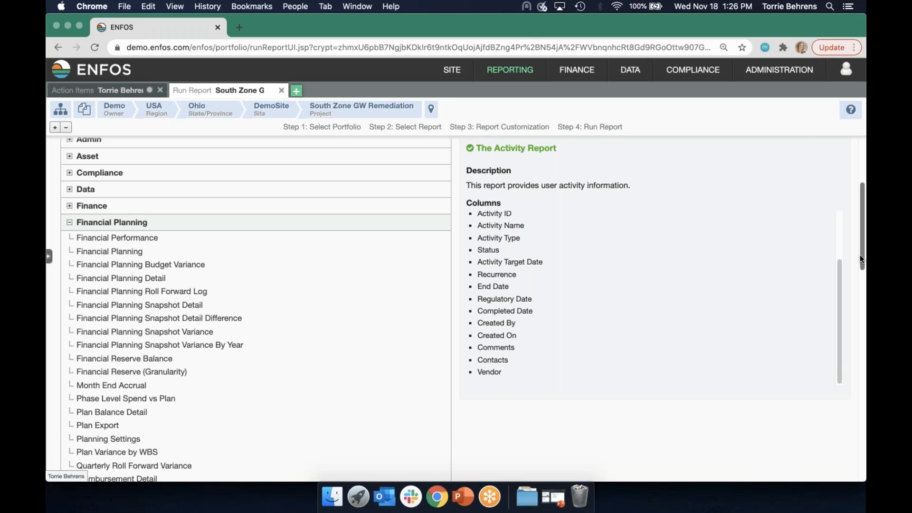
{"action": "scroll", "coordinate": [861, 276], "scroll_direction": "down", "scroll_amount": 5}
{"action": "scroll", "coordinate": [855, 349], "scroll_direction": "down", "scroll_amount": 15}
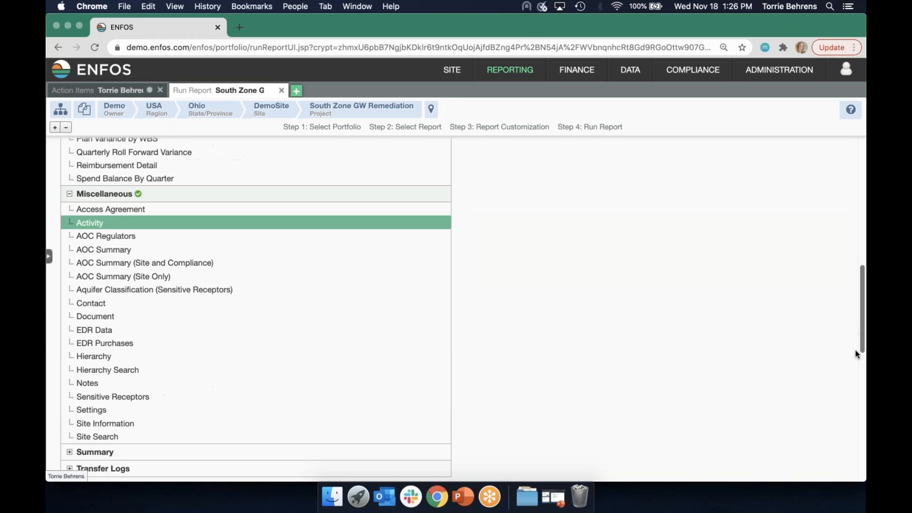
{"action": "scroll", "coordinate": [832, 418], "scroll_direction": "down", "scroll_amount": 5}
{"action": "left_click", "coordinate": [114, 229]}
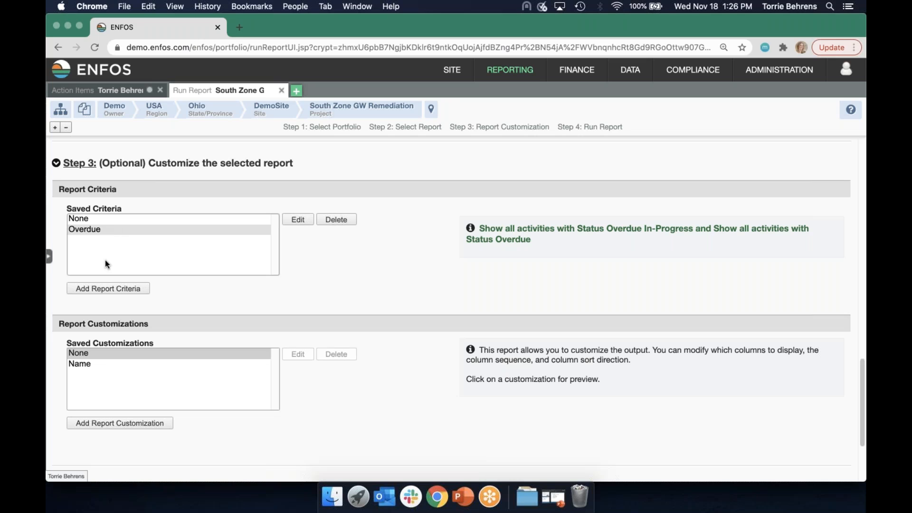
{"action": "left_click", "coordinate": [90, 363]}
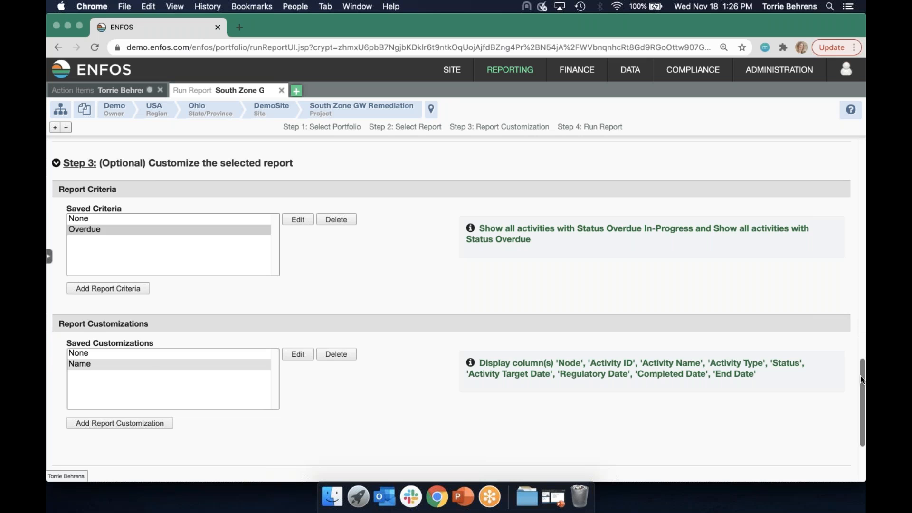
{"action": "scroll", "coordinate": [860, 410], "scroll_direction": "down", "scroll_amount": 1}
{"action": "scroll", "coordinate": [860, 414], "scroll_direction": "down", "scroll_amount": 5}
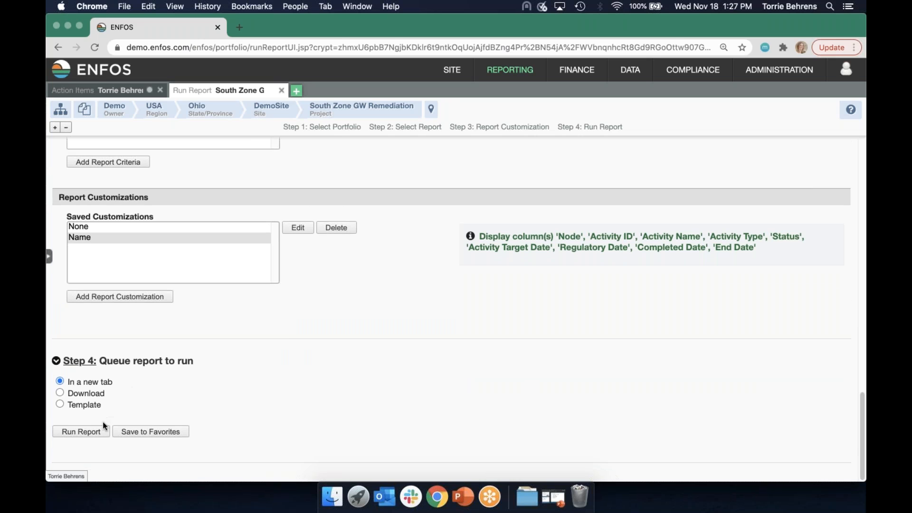
{"action": "left_click", "coordinate": [92, 434]}
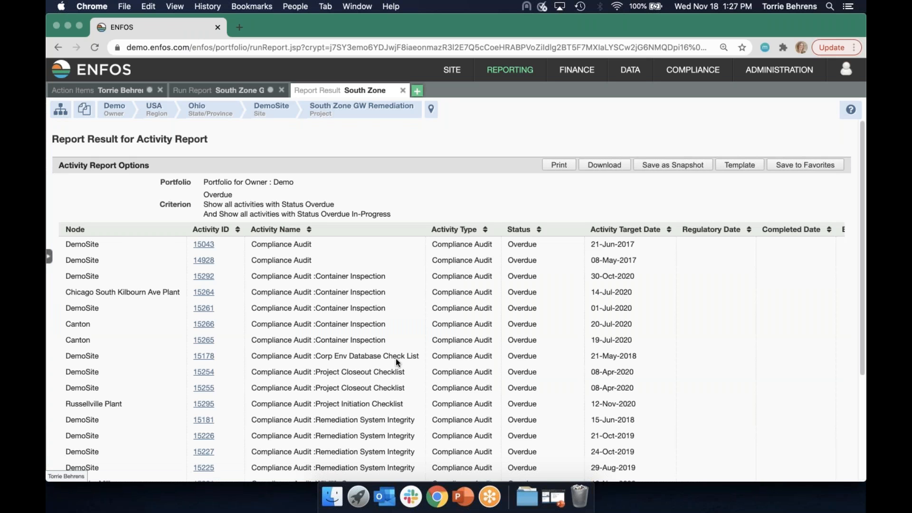
Examine the Activity report result, including its listed activities, row count and page navigation.
{"action": "left_click_drag", "start_coordinate": [860, 267], "coordinate": [853, 307]}
{"action": "scroll", "coordinate": [853, 307], "scroll_direction": "down", "scroll_amount": 2}
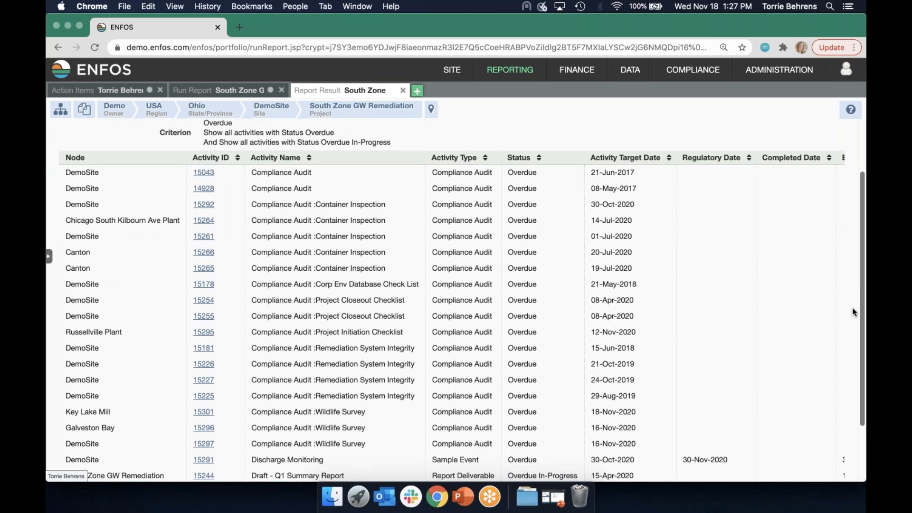
{"action": "scroll", "coordinate": [843, 328], "scroll_direction": "down", "scroll_amount": 3}
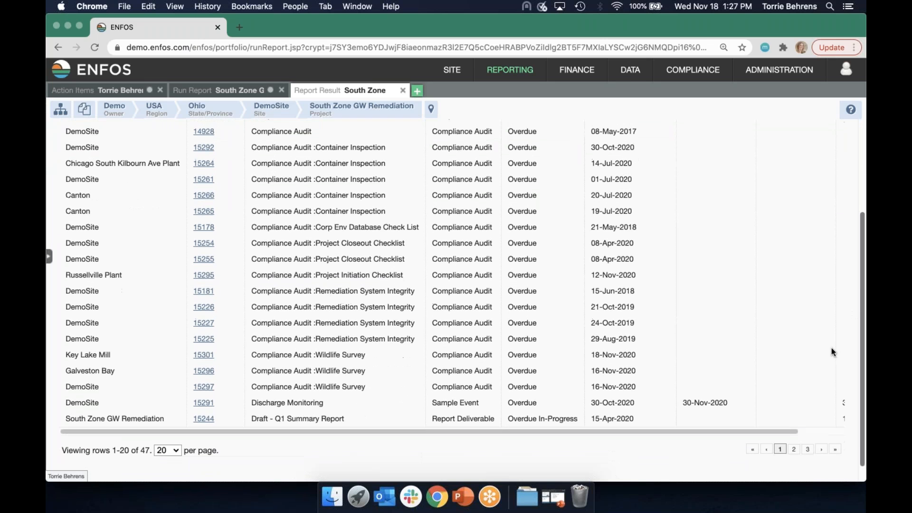
{"action": "left_click_drag", "start_coordinate": [141, 453], "coordinate": [145, 454]}
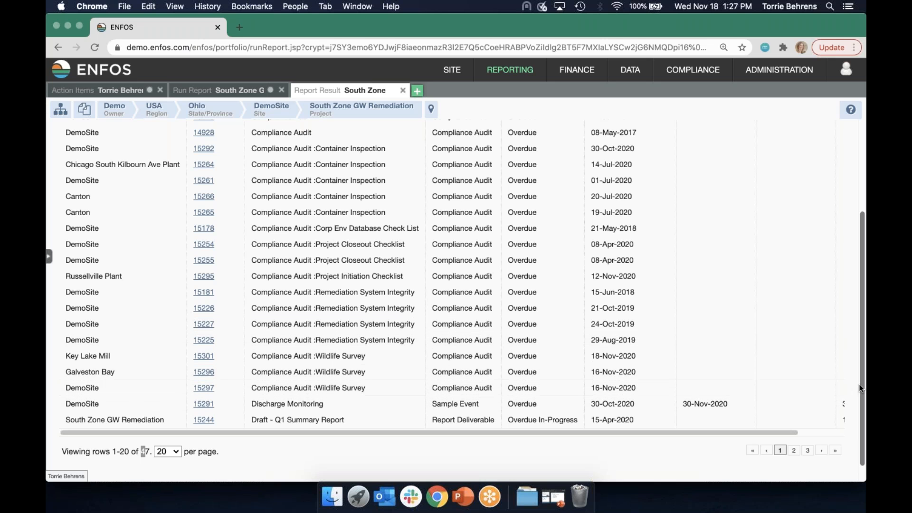
{"action": "left_click_drag", "start_coordinate": [861, 389], "coordinate": [861, 351]}
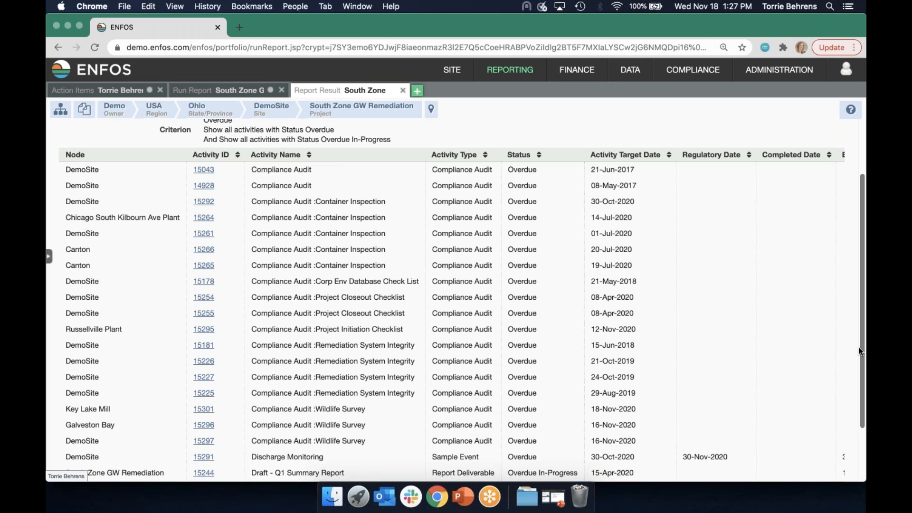
{"action": "left_click_drag", "start_coordinate": [860, 363], "coordinate": [857, 414]}
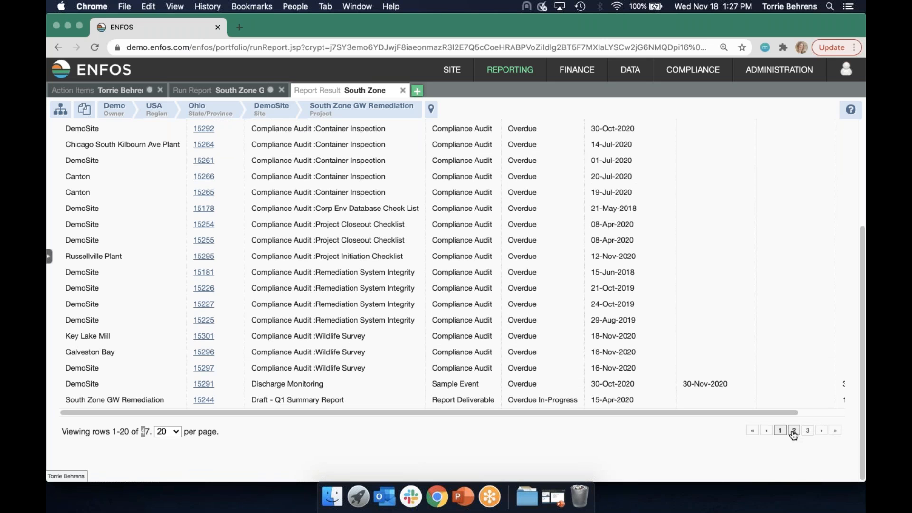
{"action": "left_click_drag", "start_coordinate": [861, 375], "coordinate": [866, 237]}
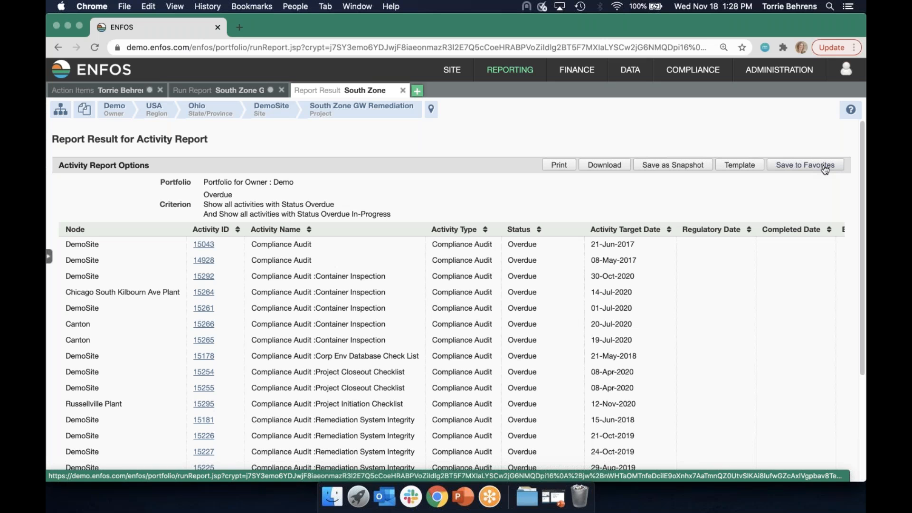
Save the Activity report result to favorites under the name Overdue Activities.
{"action": "left_click", "coordinate": [826, 167]}
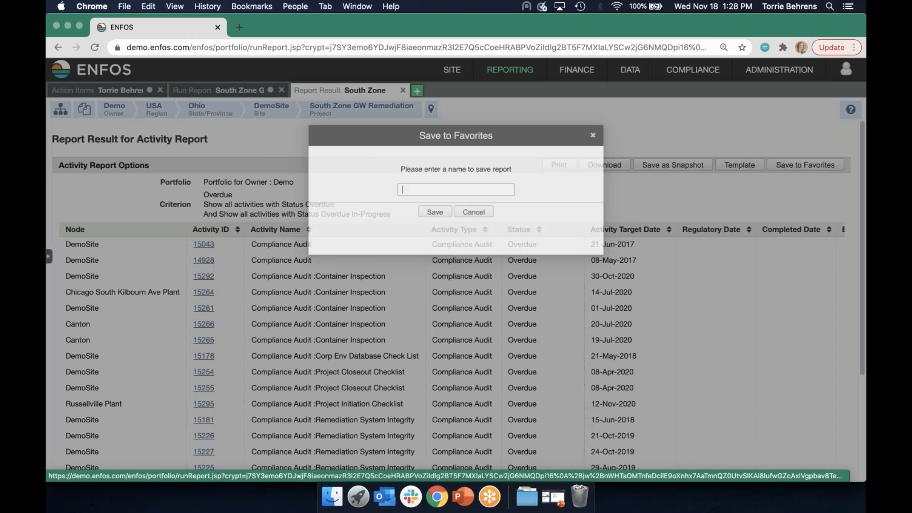
{"action": "type", "text": "Overdue Activities"}
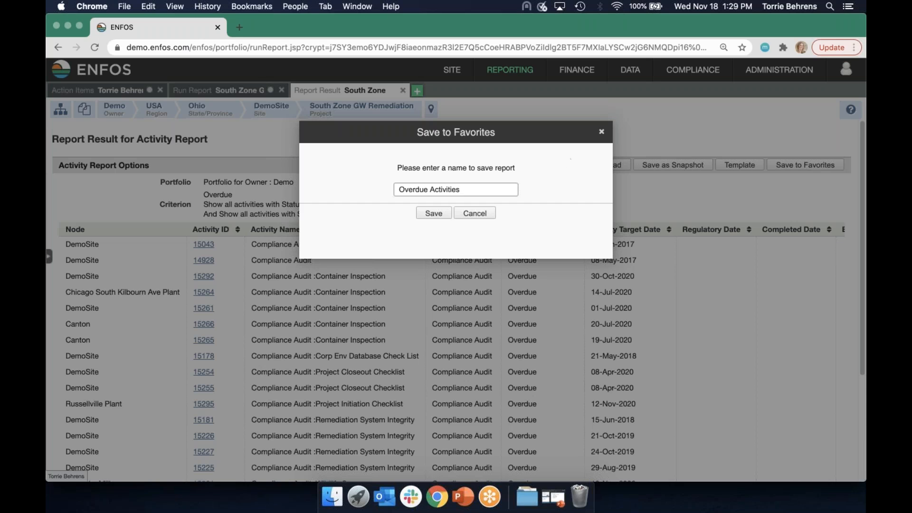
{"action": "left_click", "coordinate": [433, 213]}
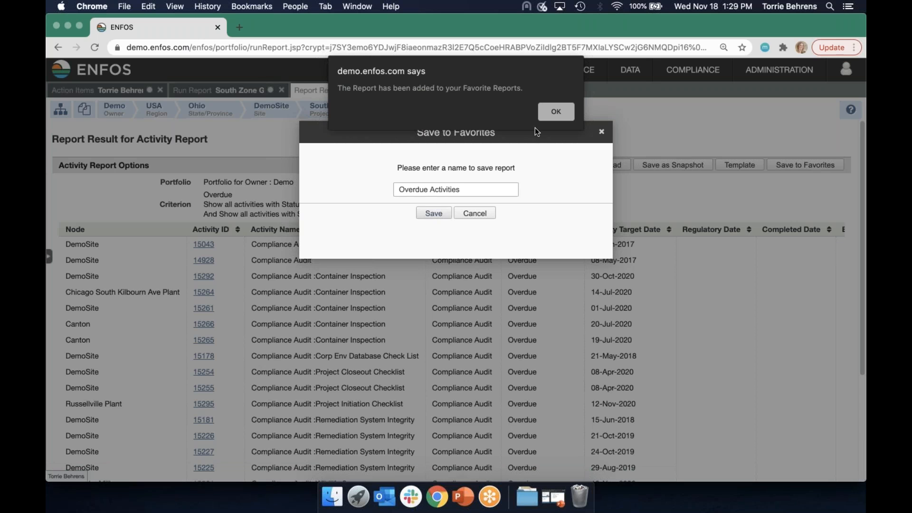
{"action": "left_click", "coordinate": [555, 115]}
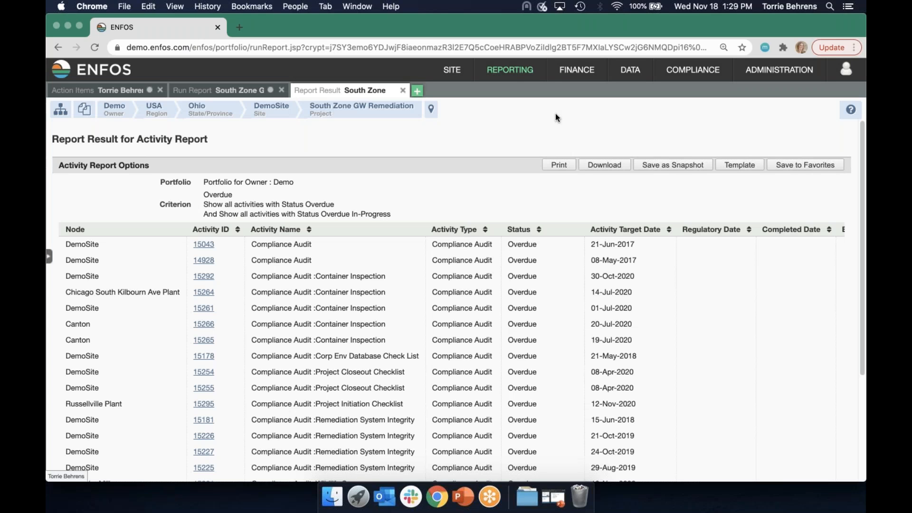
Run the PO Summary Report favorite from My Reports, and close its result.
{"action": "mouse_move", "coordinate": [512, 78]}
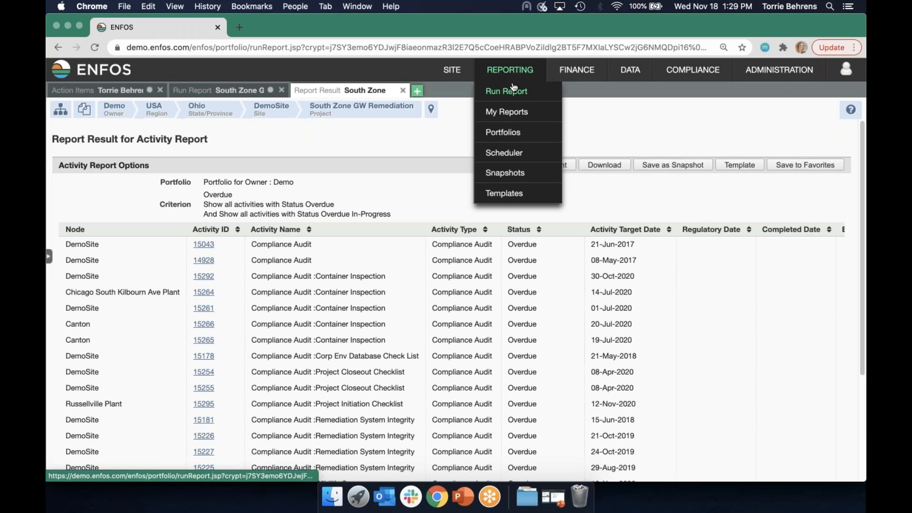
{"action": "left_click", "coordinate": [517, 112]}
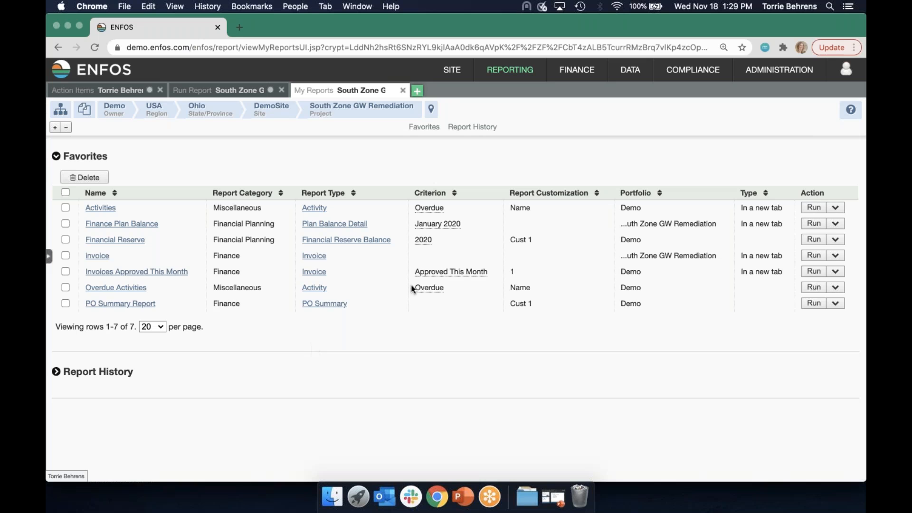
{"action": "left_click", "coordinate": [813, 306]}
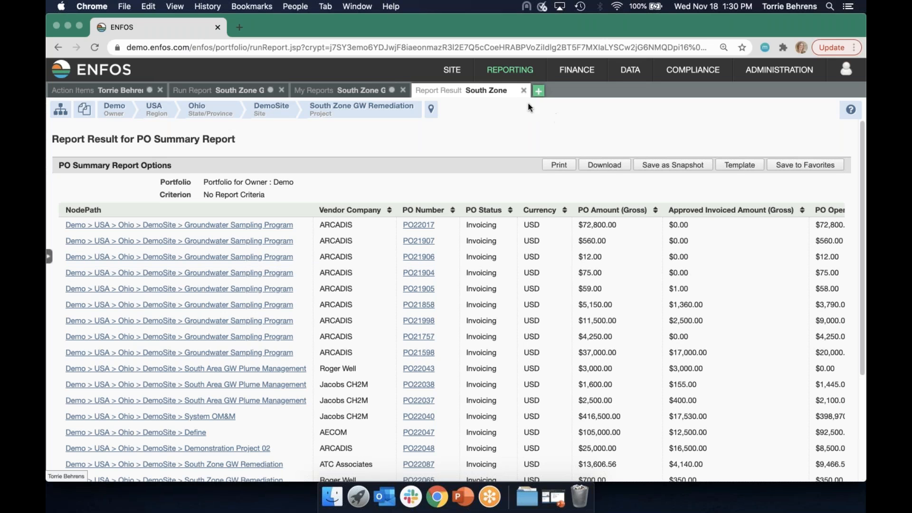
{"action": "left_click", "coordinate": [524, 90]}
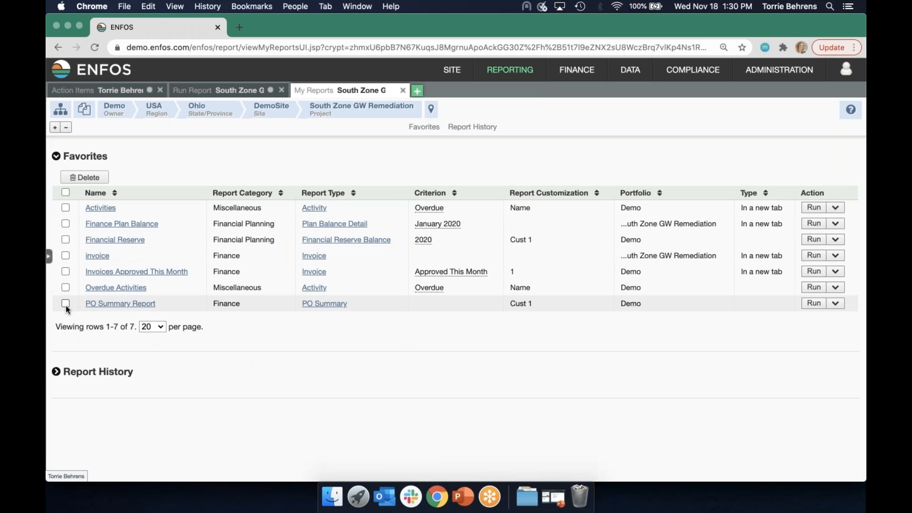
Review the run options of the PO Summary Report favorite and the criterion description of the Finance Plan Balance favorite.
{"action": "left_click", "coordinate": [837, 304]}
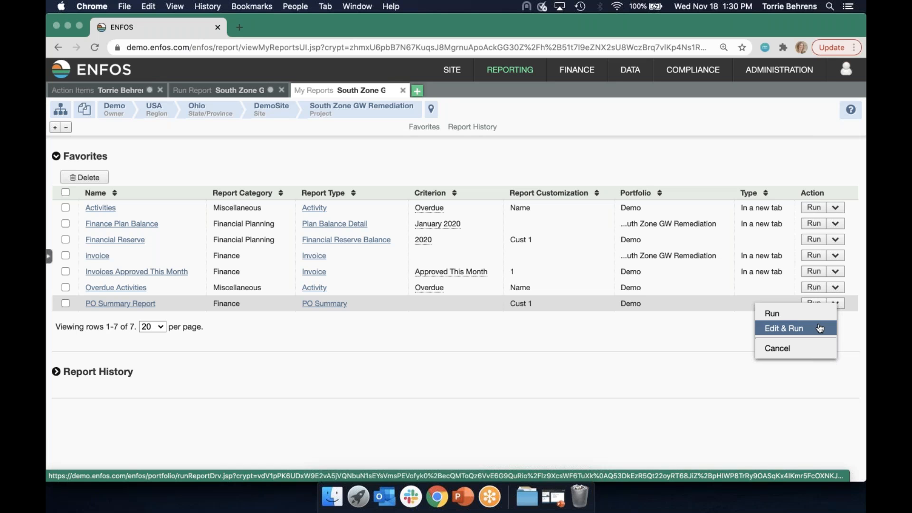
{"action": "mouse_move", "coordinate": [448, 223]}
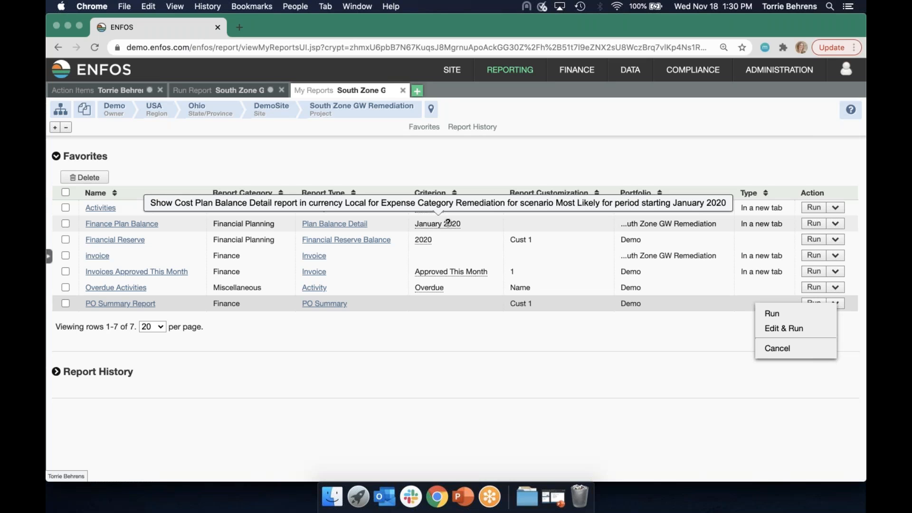
{"action": "left_click", "coordinate": [490, 166]}
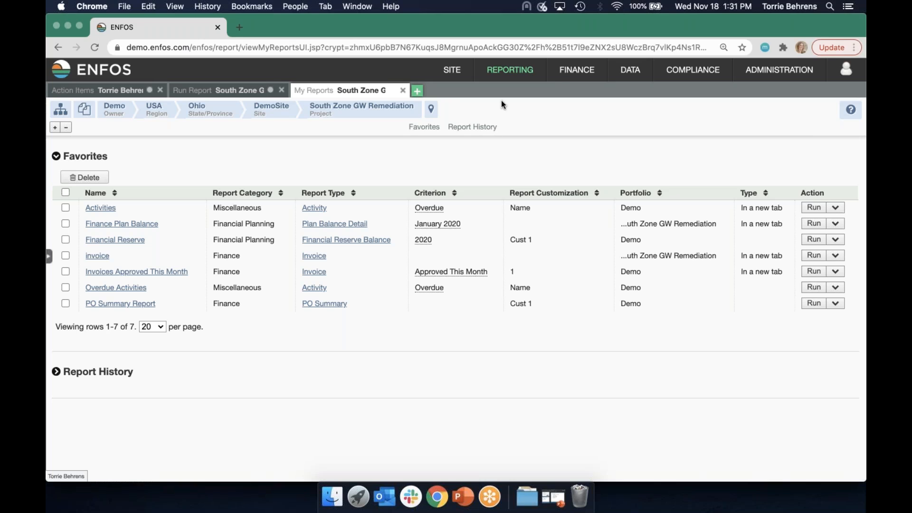
Open the Overdue Activities job in the report Scheduler for editing.
{"action": "mouse_move", "coordinate": [512, 72]}
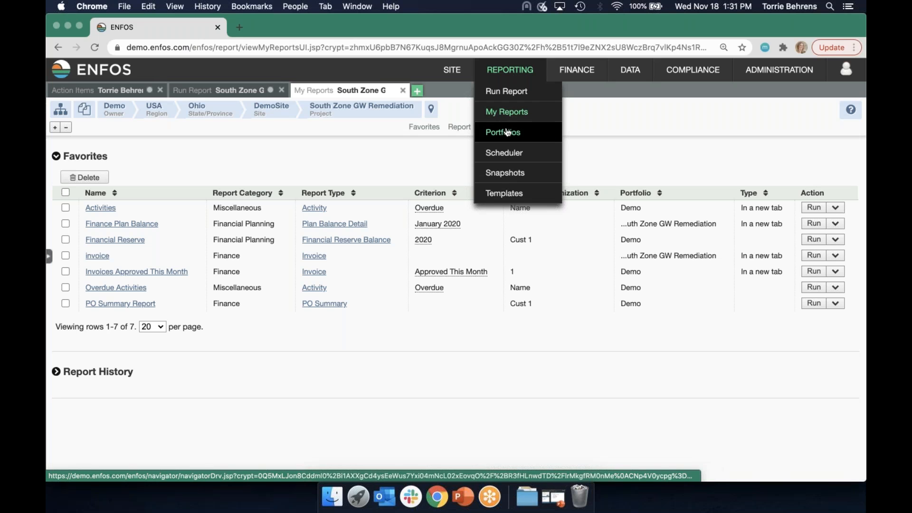
{"action": "left_click", "coordinate": [515, 154]}
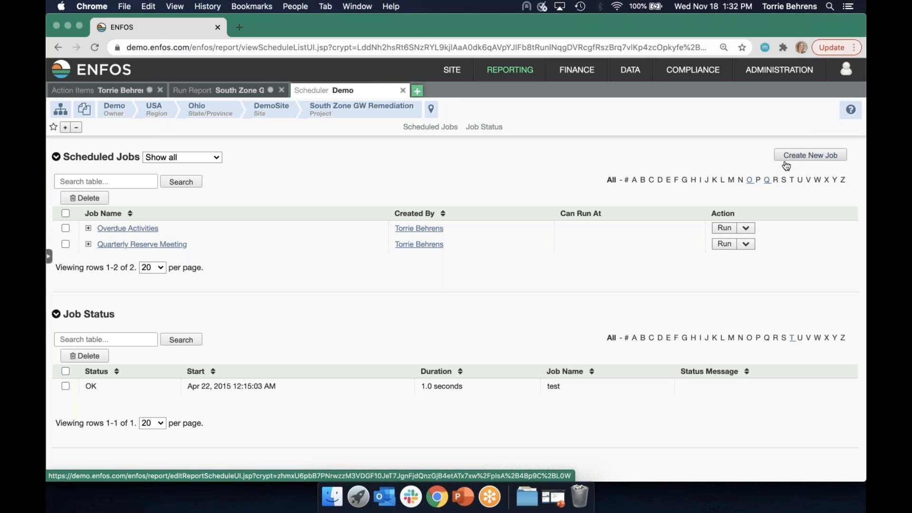
{"action": "left_click", "coordinate": [746, 228]}
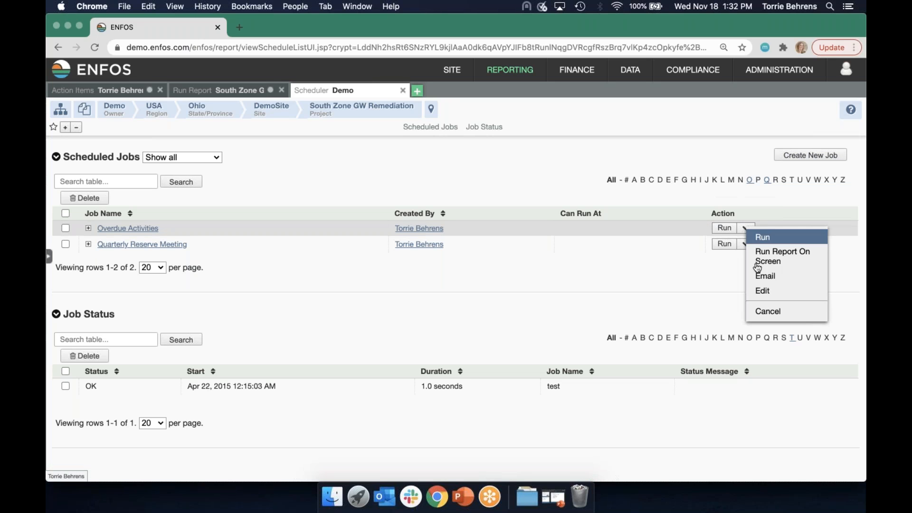
{"action": "left_click", "coordinate": [761, 291]}
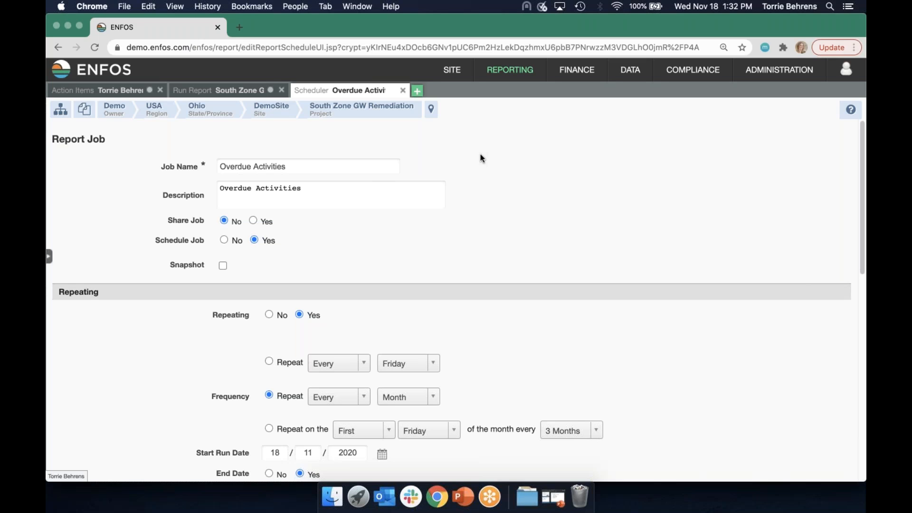
Extend the report job's description to read "Overdue Activities scheduled..".
{"action": "left_click", "coordinate": [348, 194]}
{"action": "type", "text": "sc"}
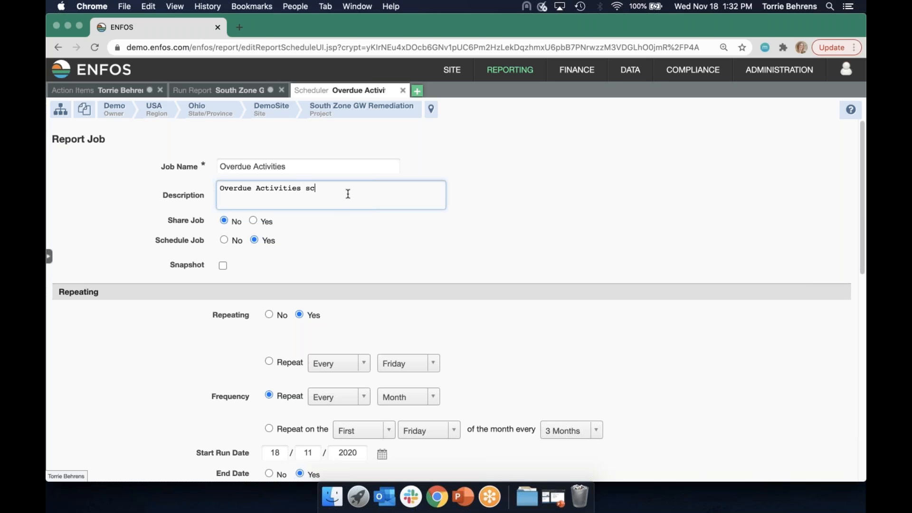
{"action": "type", "text": "heduled.."}
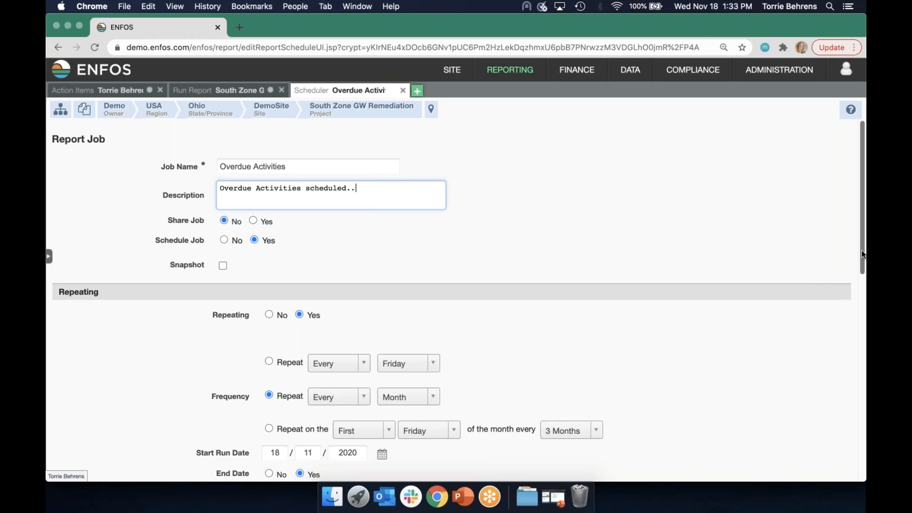
Review the job's repeat frequency, run dates, e-mail delivery, blank-report option and delivery format without changing them.
{"action": "scroll", "coordinate": [846, 294], "scroll_direction": "down", "scroll_amount": 3}
{"action": "scroll", "coordinate": [849, 276], "scroll_direction": "up", "scroll_amount": 1}
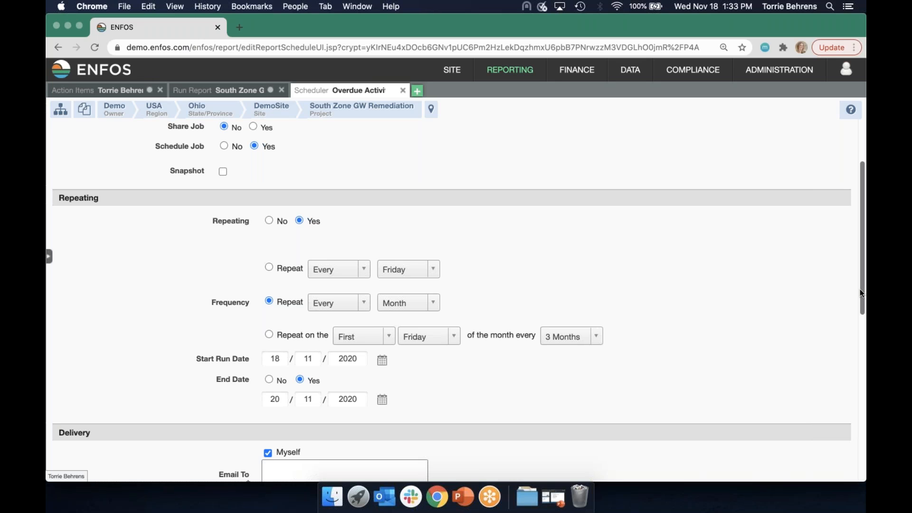
{"action": "left_click_drag", "start_coordinate": [862, 295], "coordinate": [851, 412]}
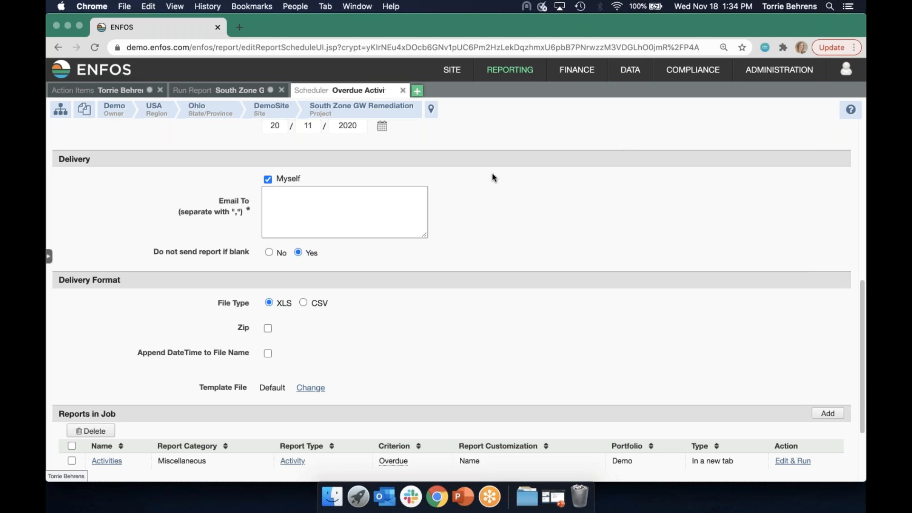
{"action": "left_click", "coordinate": [361, 209]}
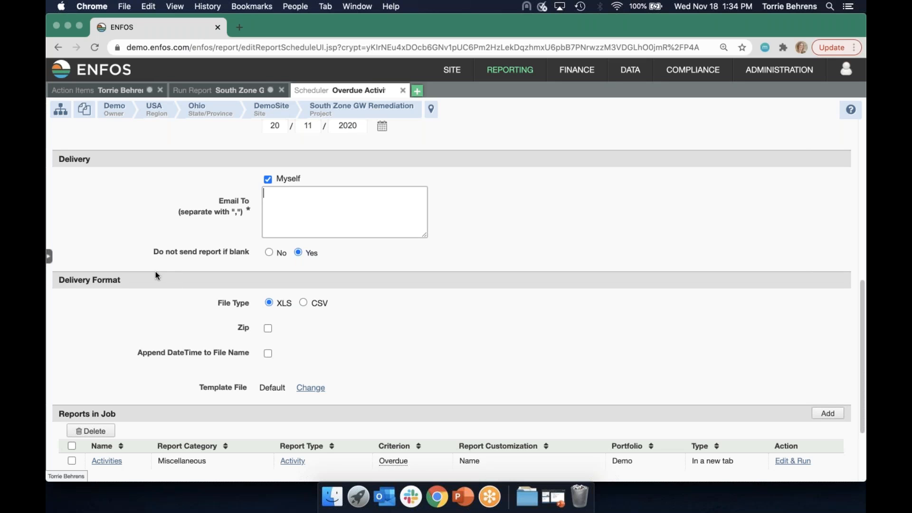
{"action": "left_click_drag", "start_coordinate": [153, 253], "coordinate": [252, 256]}
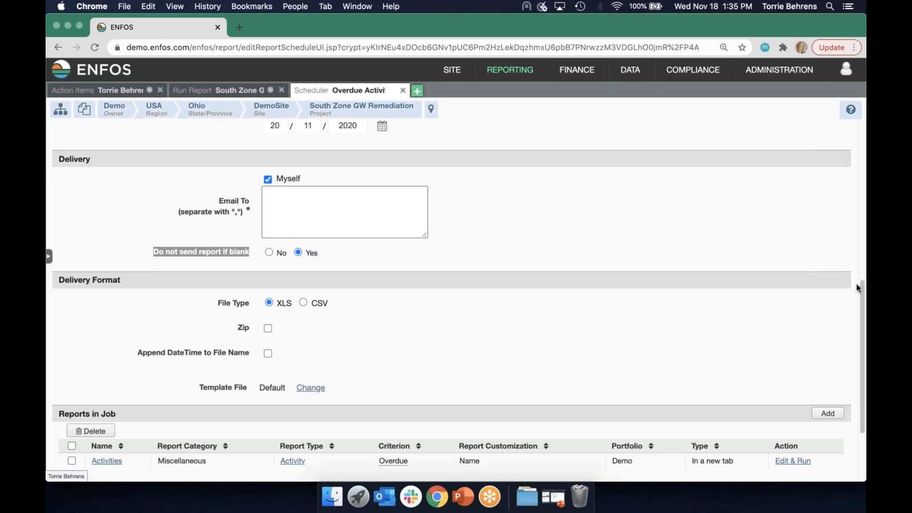
{"action": "scroll", "coordinate": [857, 315], "scroll_direction": "down", "scroll_amount": 5}
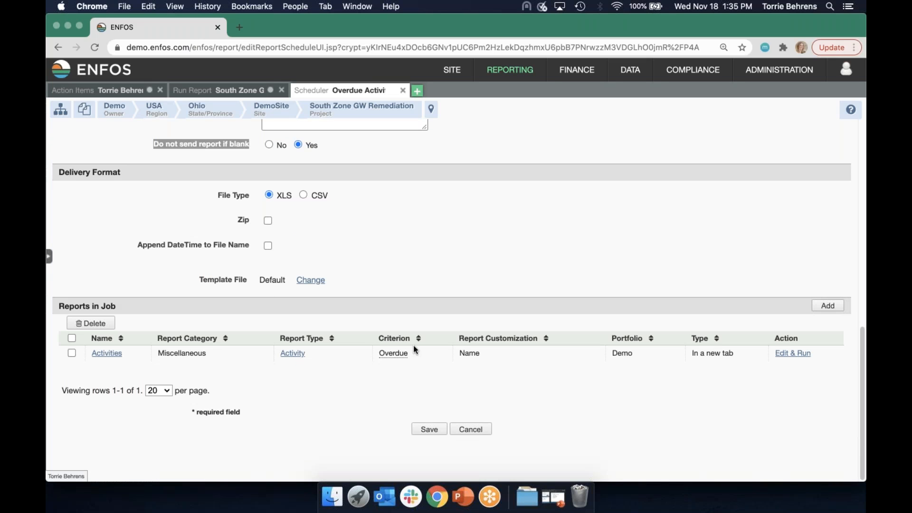
Delete the Activities report from the reports in the job, and confirm the deletion.
{"action": "left_click", "coordinate": [72, 339]}
{"action": "left_click", "coordinate": [90, 325]}
{"action": "left_click", "coordinate": [557, 111]}
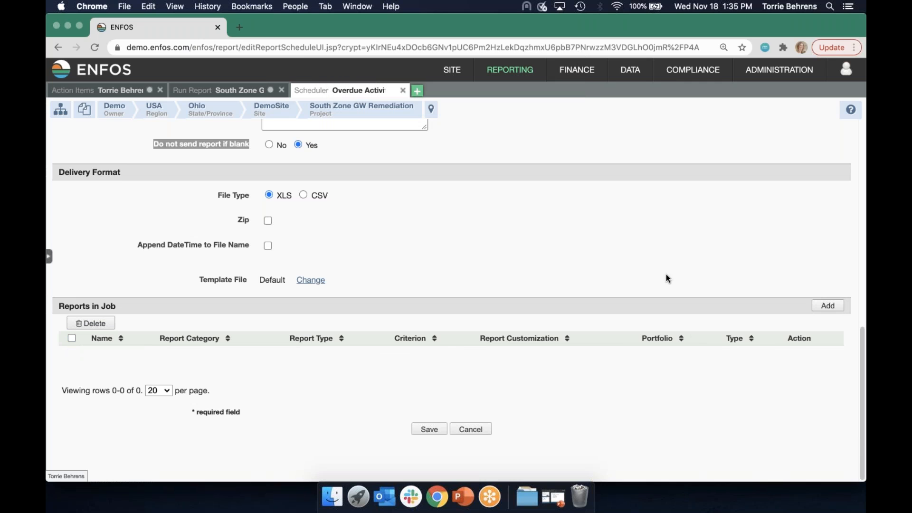
Add Finance Plan Balance, Financial Reserve, Invoices Approved This Month, Overdue Activities and PO Summary Report to the job, and save it.
{"action": "left_click", "coordinate": [836, 307]}
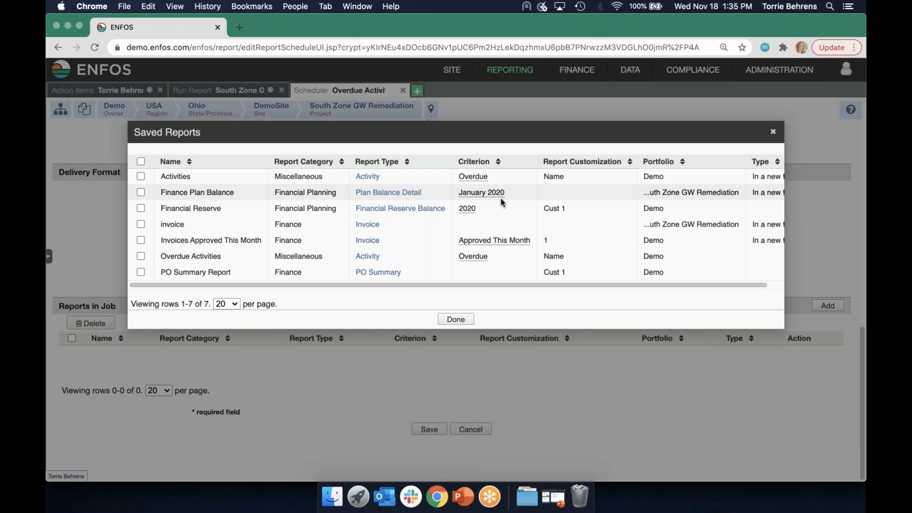
{"action": "left_click", "coordinate": [142, 256]}
{"action": "left_click", "coordinate": [140, 224]}
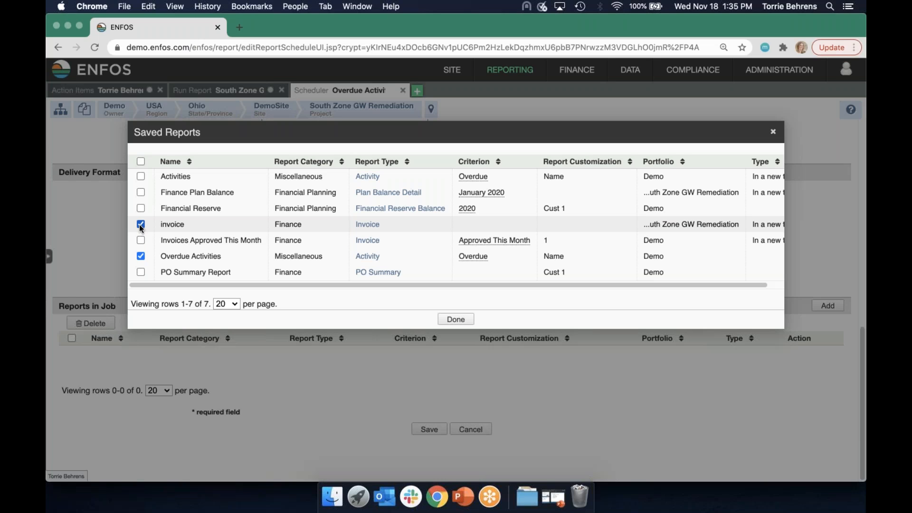
{"action": "left_click", "coordinate": [142, 224]}
{"action": "left_click", "coordinate": [140, 240]}
{"action": "left_click", "coordinate": [141, 272]}
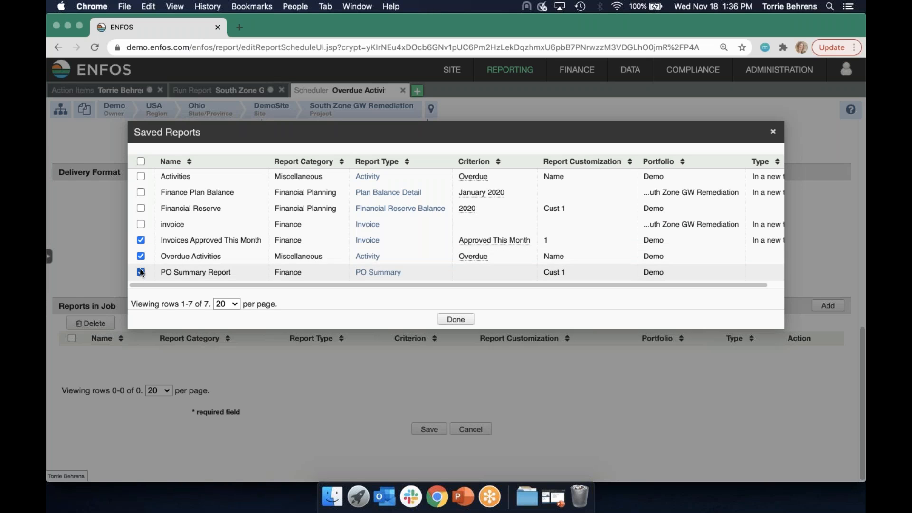
{"action": "left_click", "coordinate": [140, 194]}
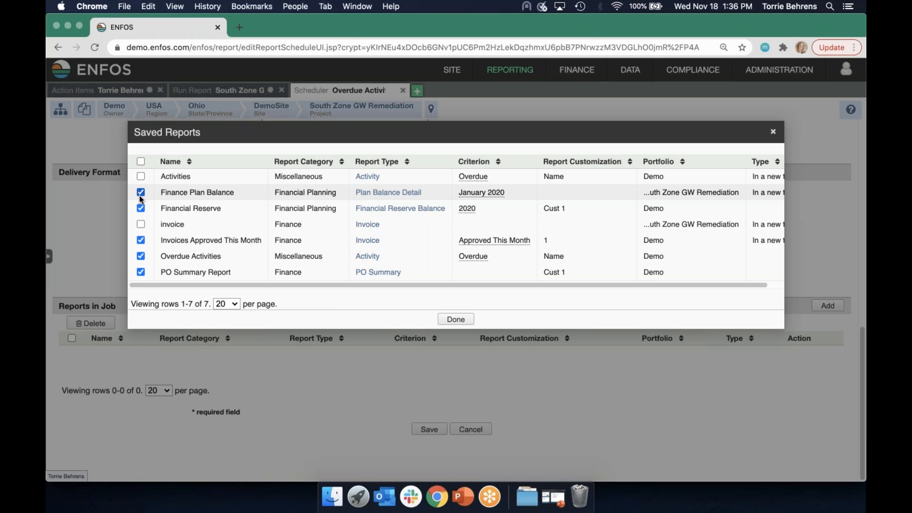
{"action": "left_click", "coordinate": [466, 319]}
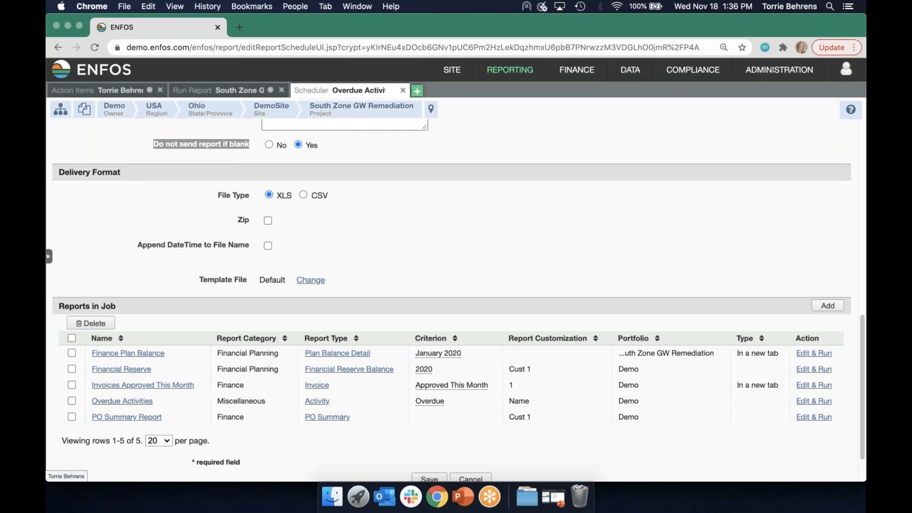
{"action": "scroll", "coordinate": [428, 418], "scroll_direction": "down", "scroll_amount": 2}
{"action": "left_click", "coordinate": [419, 430]}
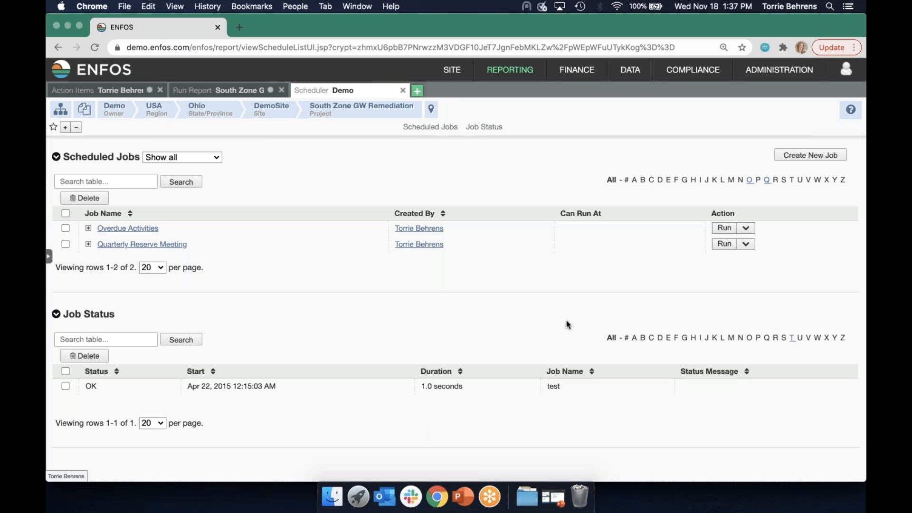
Open the South Zone GW Remediation project summary and examine the roles assigned to its contacts, including Remediation Leader.
{"action": "left_click", "coordinate": [446, 77]}
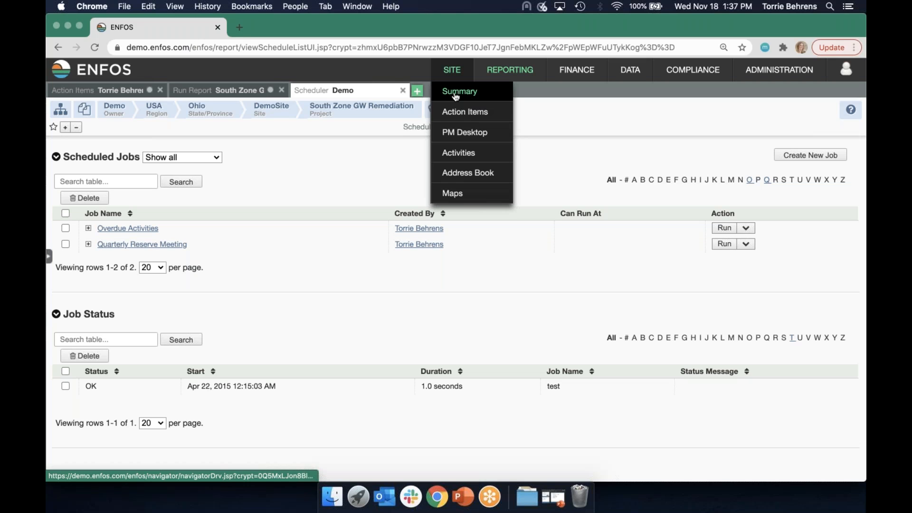
{"action": "left_click", "coordinate": [456, 95]}
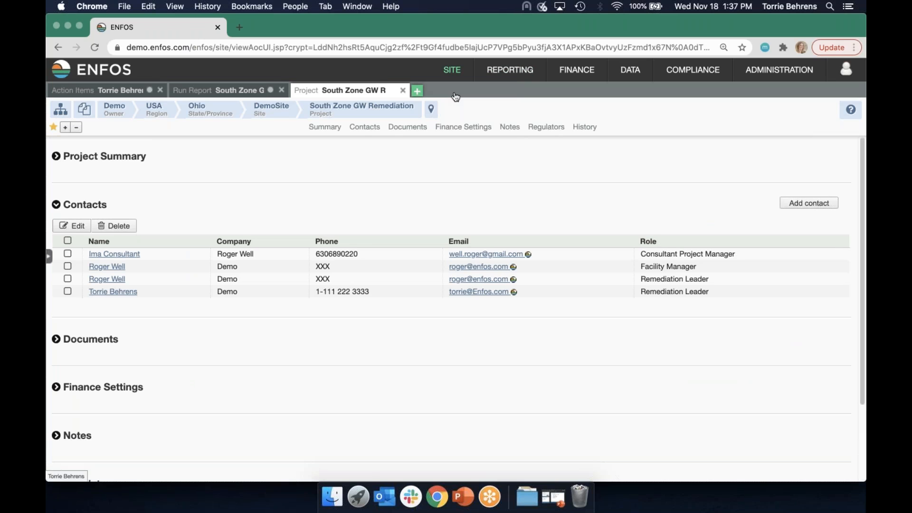
{"action": "left_click", "coordinate": [455, 78]}
{"action": "left_click_drag", "start_coordinate": [637, 291], "coordinate": [733, 290]}
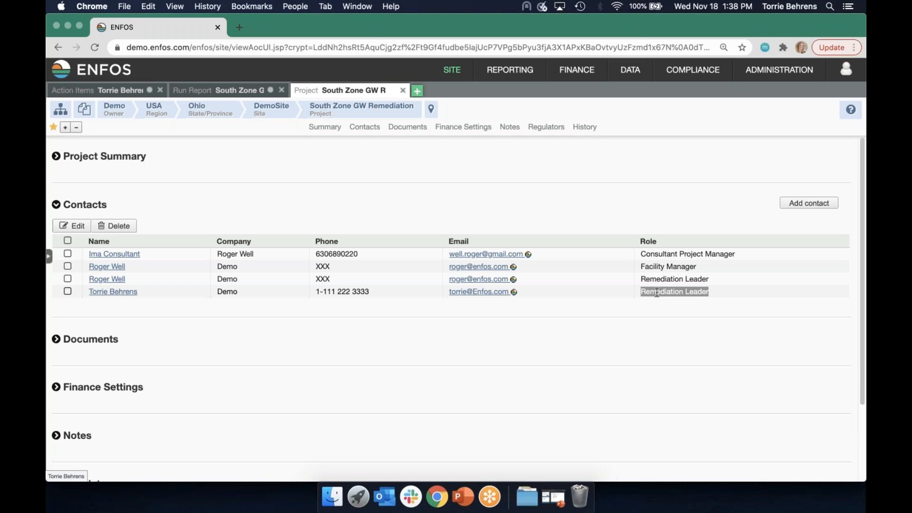
{"action": "left_click", "coordinate": [521, 144]}
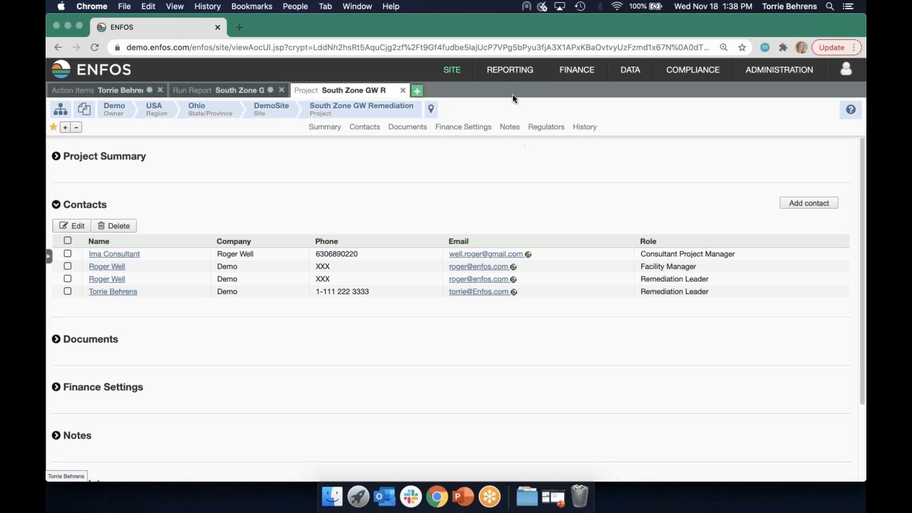
Open the list of report portfolios and open the public portfolio of the remediation leader's sites for editing.
{"action": "mouse_move", "coordinate": [509, 68]}
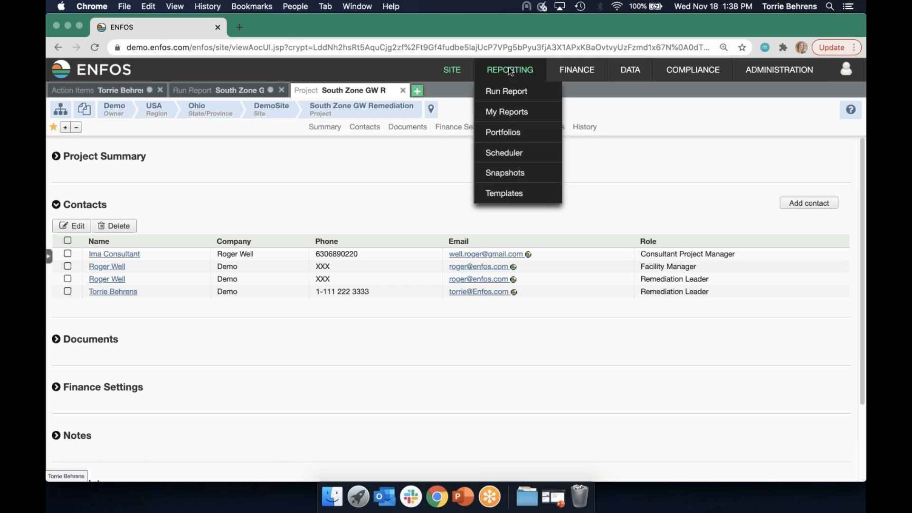
{"action": "left_click", "coordinate": [523, 133]}
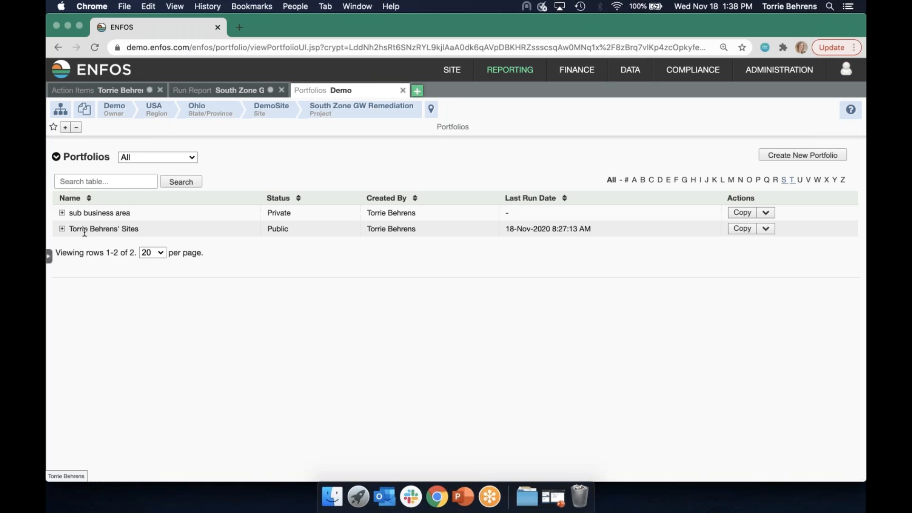
{"action": "left_click", "coordinate": [766, 229]}
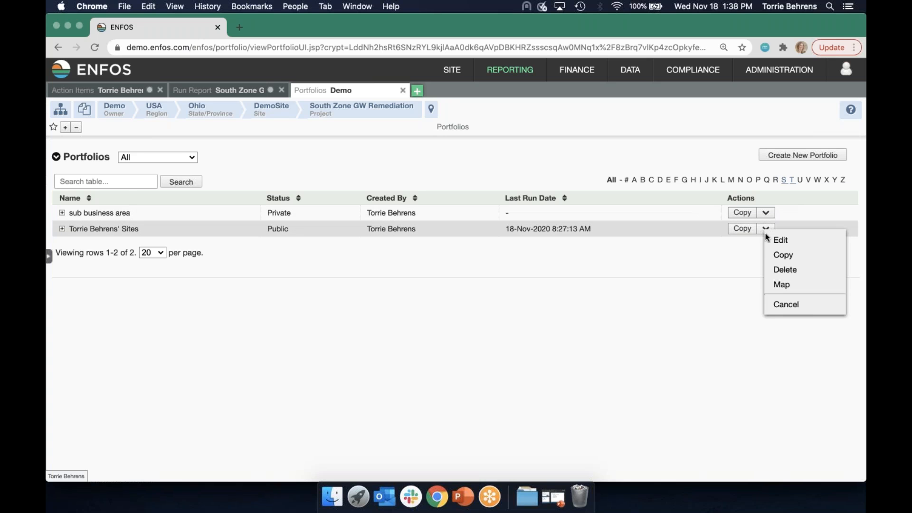
{"action": "left_click", "coordinate": [780, 242]}
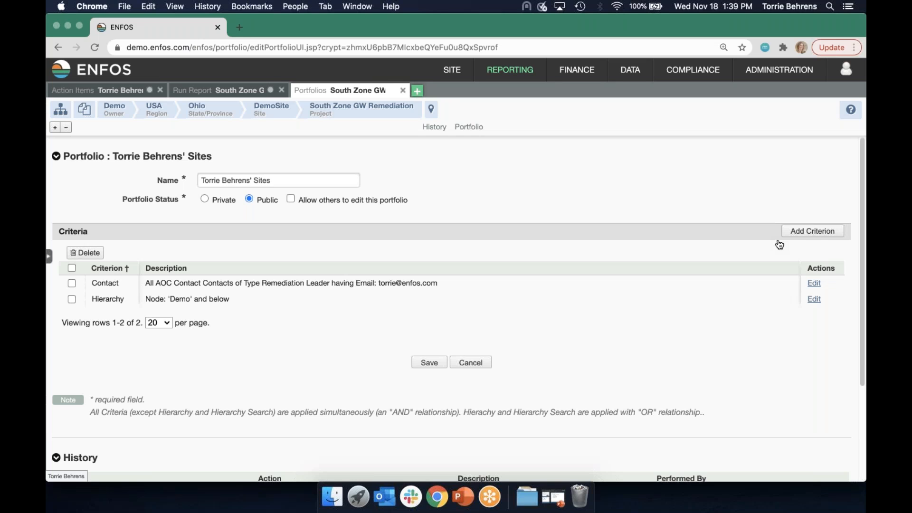
Review the portfolio's Contact criterion, including its available lookup types, and leave it without modifying.
{"action": "left_click_drag", "start_coordinate": [145, 283], "coordinate": [438, 290]}
{"action": "left_click", "coordinate": [438, 291]}
{"action": "left_click", "coordinate": [815, 285]}
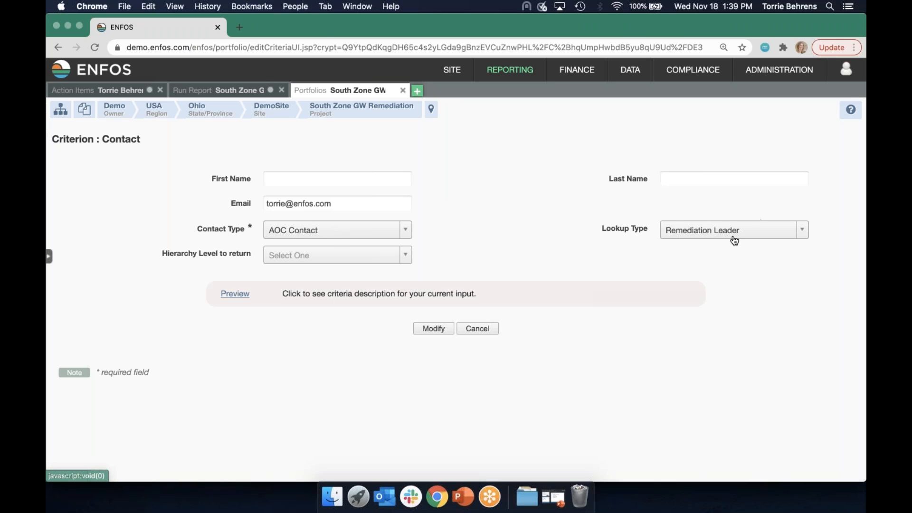
{"action": "left_click", "coordinate": [716, 237]}
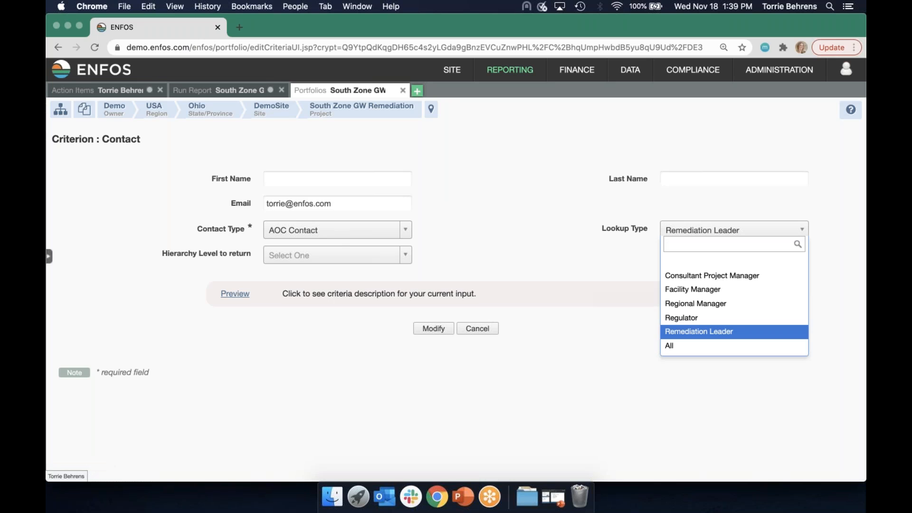
{"action": "key", "text": "Escape"}
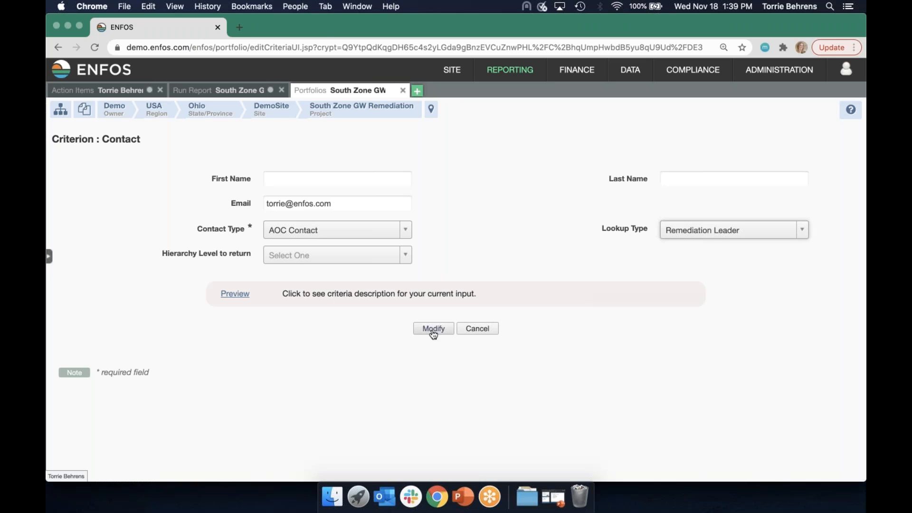
{"action": "left_click", "coordinate": [468, 328]}
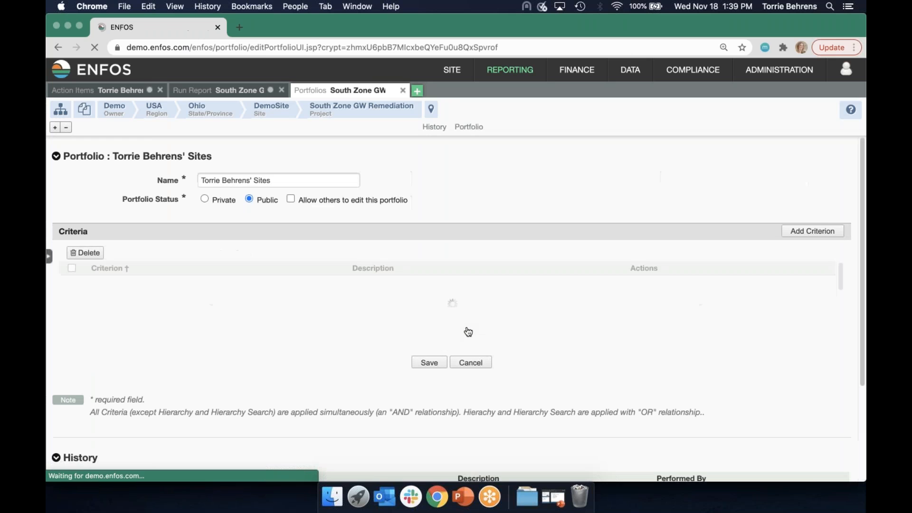
Set the Hierarchy criterion to search within the Demo owner node and below, and save the portfolio.
{"action": "left_click_drag", "start_coordinate": [136, 300], "coordinate": [253, 303]}
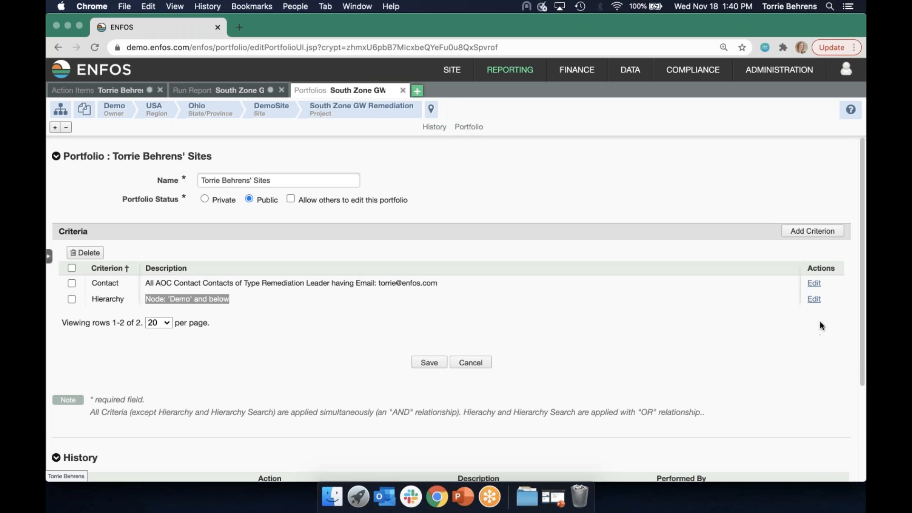
{"action": "left_click", "coordinate": [814, 299]}
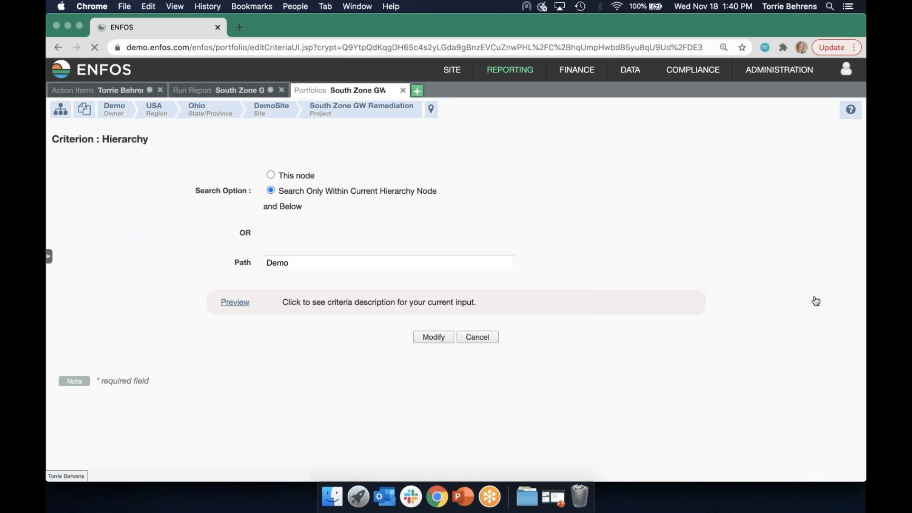
{"action": "left_click", "coordinate": [384, 238]}
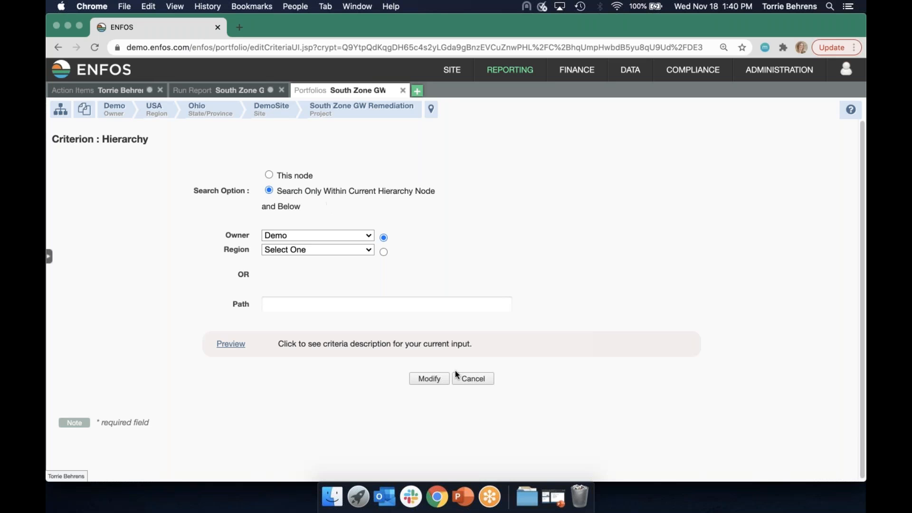
{"action": "left_click", "coordinate": [429, 379]}
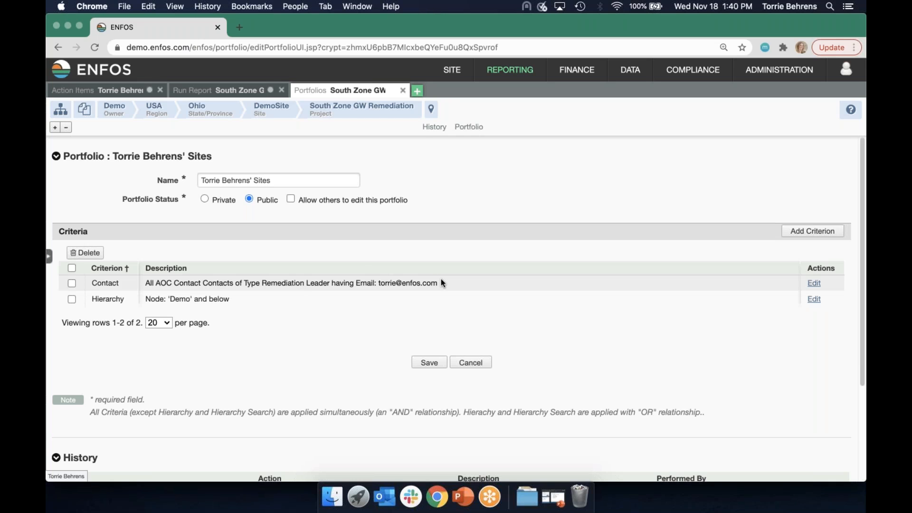
{"action": "left_click", "coordinate": [432, 366]}
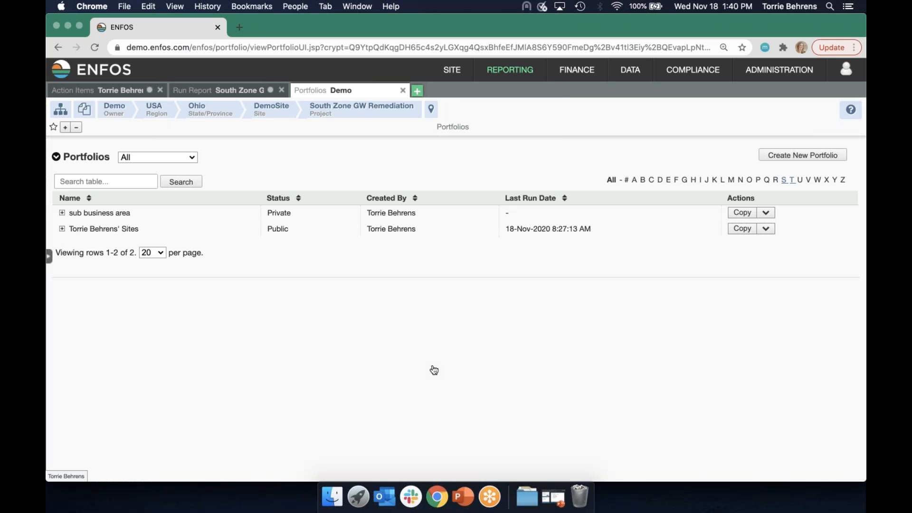
Start a new report run and choose the public sites portfolio as the set of nodes to report on.
{"action": "mouse_move", "coordinate": [492, 74]}
{"action": "left_click", "coordinate": [494, 90]}
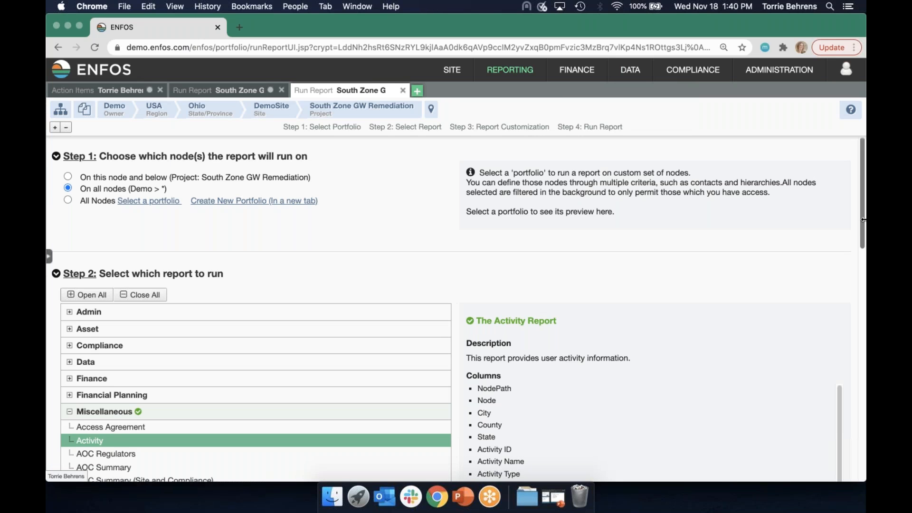
{"action": "left_click_drag", "start_coordinate": [863, 220], "coordinate": [835, 297]}
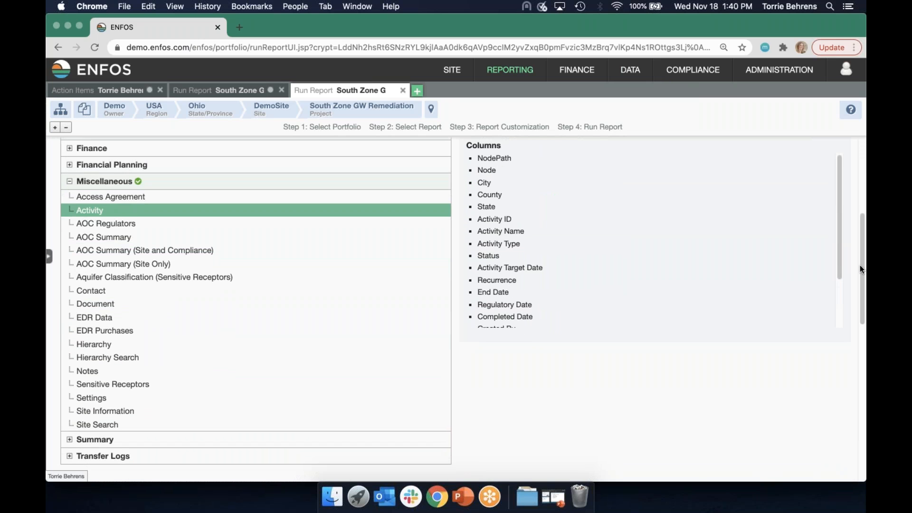
{"action": "scroll", "coordinate": [860, 266], "scroll_direction": "up", "scroll_amount": 10}
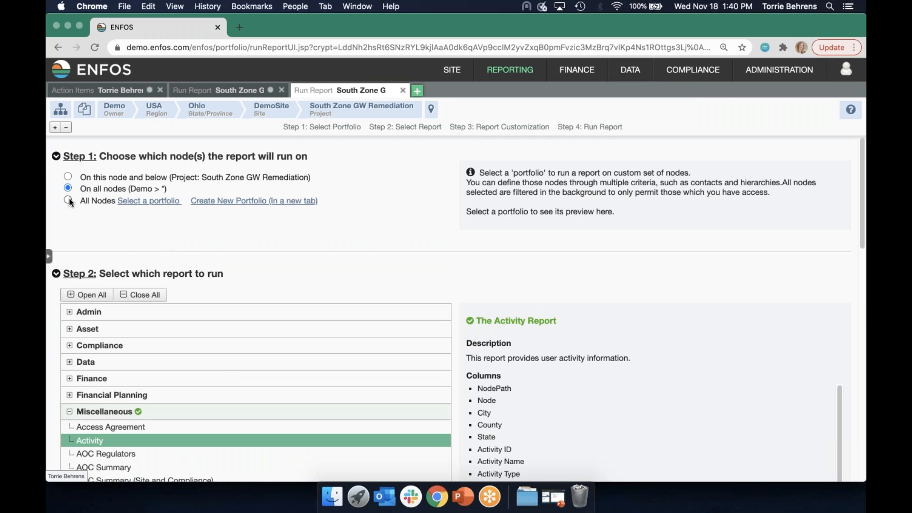
{"action": "left_click", "coordinate": [68, 201]}
{"action": "left_click", "coordinate": [133, 206]}
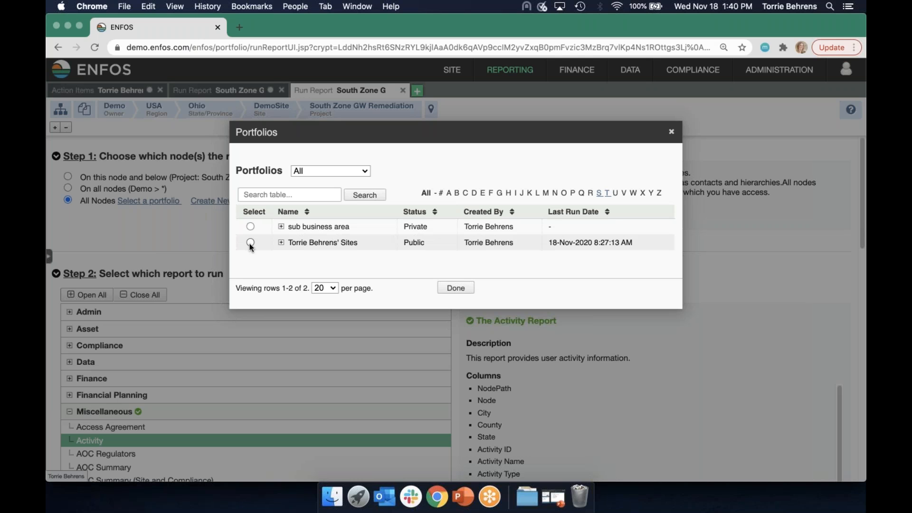
{"action": "left_click", "coordinate": [250, 243]}
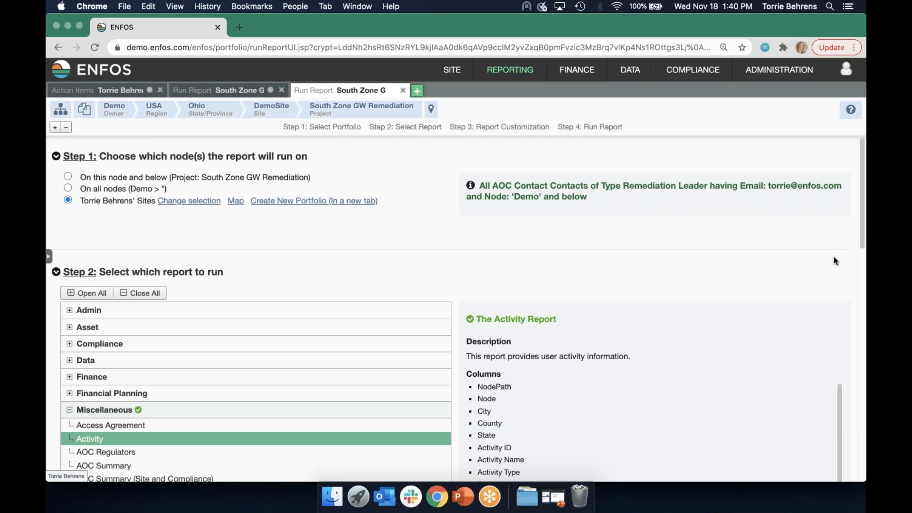
Apply the saved Overdue criteria to the Activity report and run it on the selected portfolio.
{"action": "left_click_drag", "start_coordinate": [864, 238], "coordinate": [860, 249]}
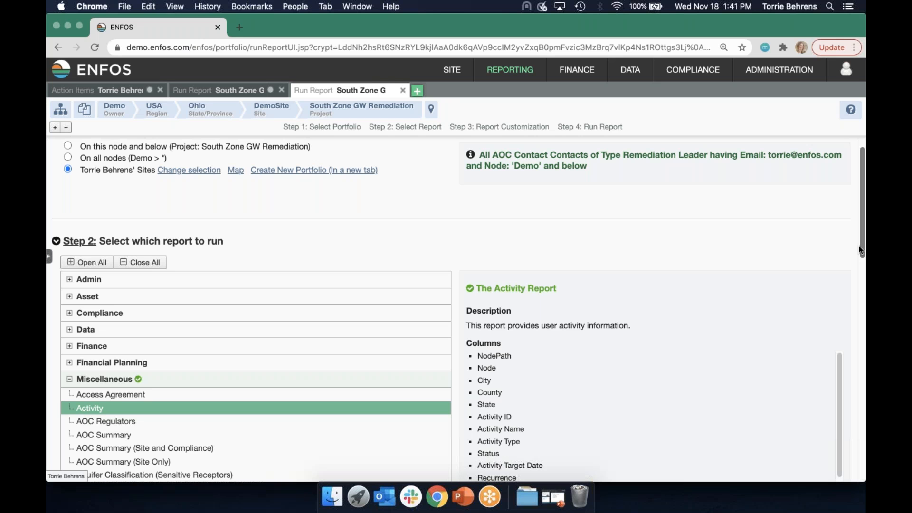
{"action": "left_click_drag", "start_coordinate": [860, 246], "coordinate": [834, 376]}
{"action": "scroll", "coordinate": [835, 376], "scroll_direction": "down", "scroll_amount": 1}
{"action": "scroll", "coordinate": [833, 380], "scroll_direction": "up", "scroll_amount": 2}
{"action": "scroll", "coordinate": [830, 379], "scroll_direction": "down", "scroll_amount": 3}
{"action": "scroll", "coordinate": [827, 393], "scroll_direction": "down", "scroll_amount": 1}
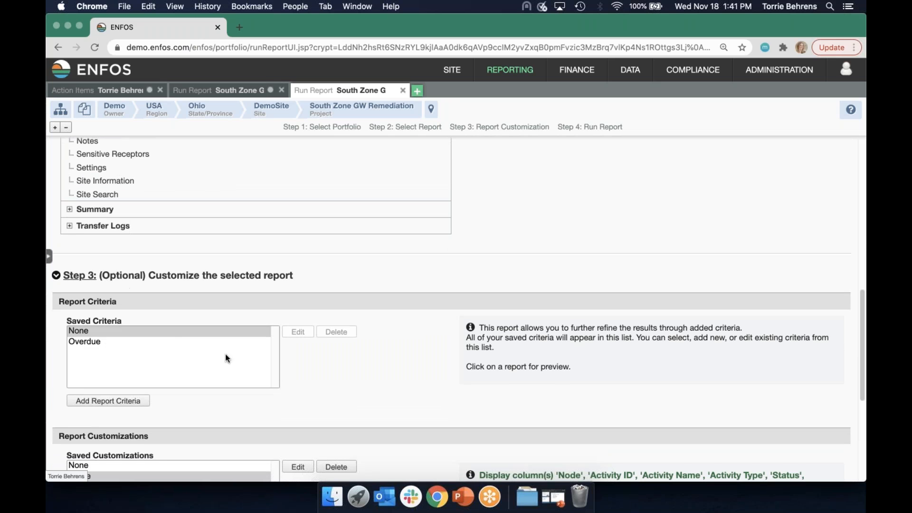
{"action": "left_click", "coordinate": [165, 342]}
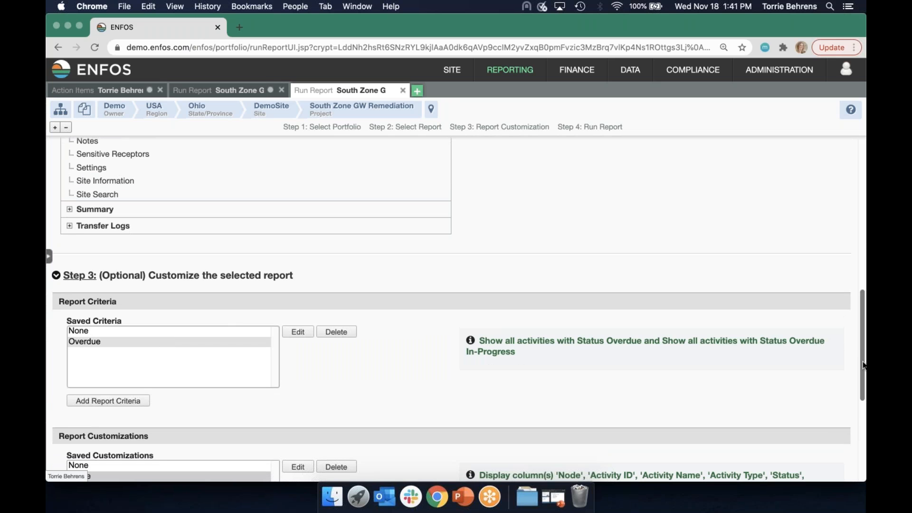
{"action": "scroll", "coordinate": [858, 395], "scroll_direction": "down", "scroll_amount": 5}
{"action": "scroll", "coordinate": [858, 428], "scroll_direction": "down", "scroll_amount": 1}
{"action": "scroll", "coordinate": [857, 425], "scroll_direction": "down", "scroll_amount": 5}
{"action": "left_click", "coordinate": [94, 432]}
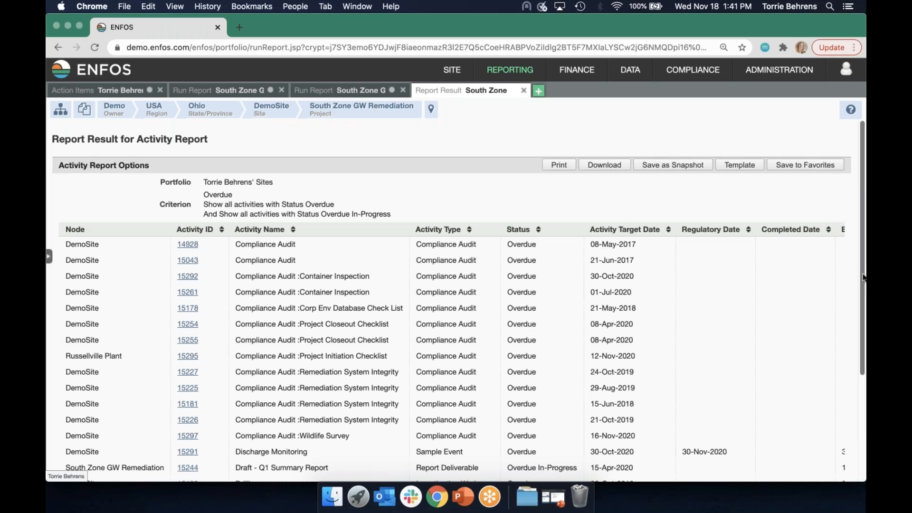
Review the overdue activities and total row count in the Activity report result, and close the result.
{"action": "scroll", "coordinate": [848, 349], "scroll_direction": "down", "scroll_amount": 10}
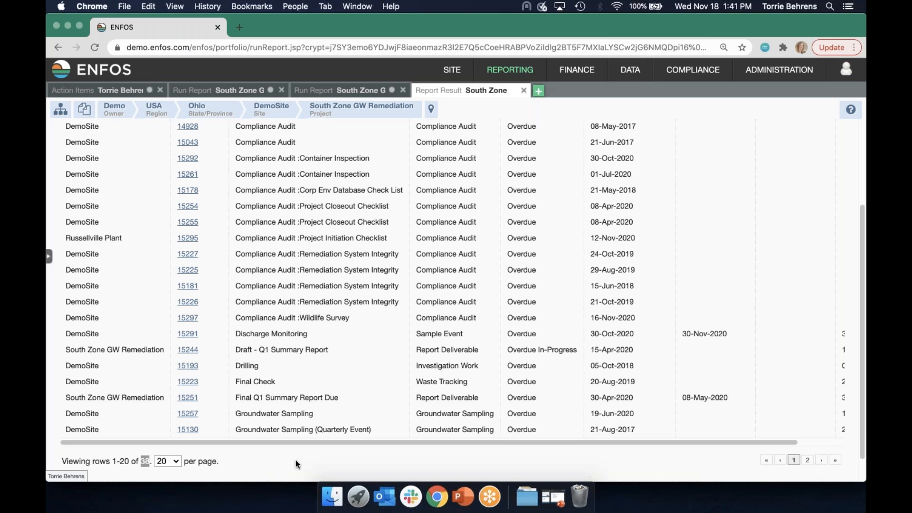
{"action": "left_click_drag", "start_coordinate": [861, 330], "coordinate": [865, 257]}
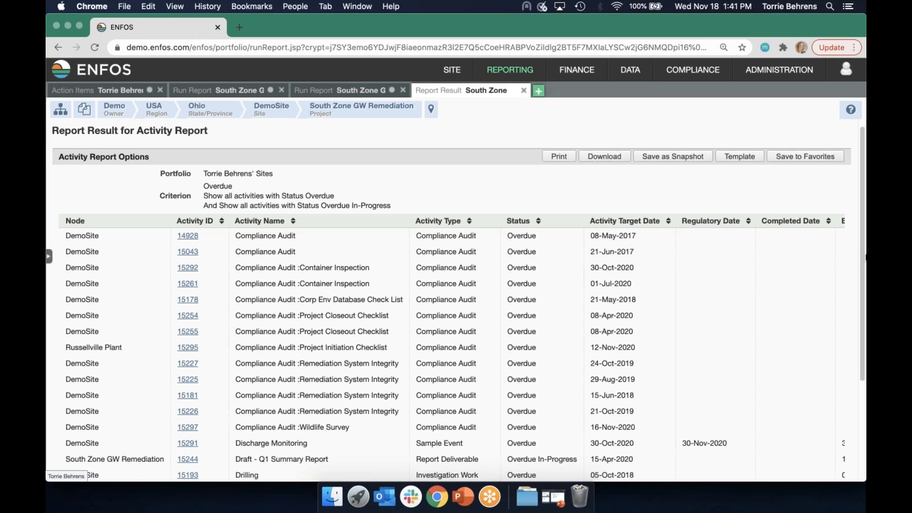
{"action": "left_click", "coordinate": [525, 92]}
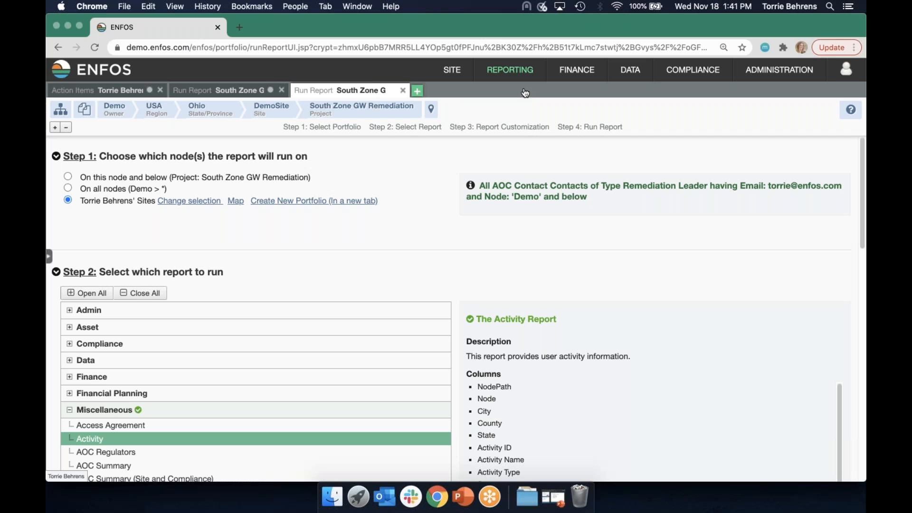
Select the AOC Summary report in the Miscellaneous category to view its columns.
{"action": "left_click_drag", "start_coordinate": [864, 249], "coordinate": [852, 315]}
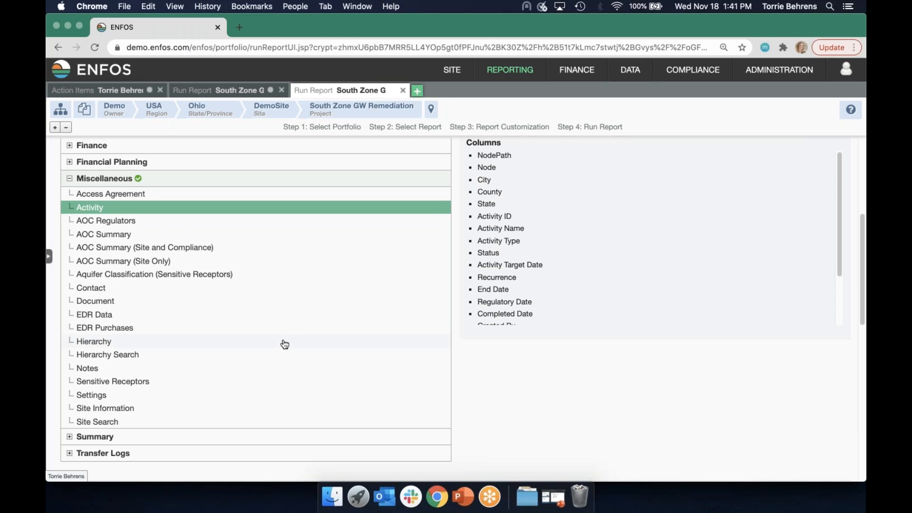
{"action": "left_click", "coordinate": [195, 239]}
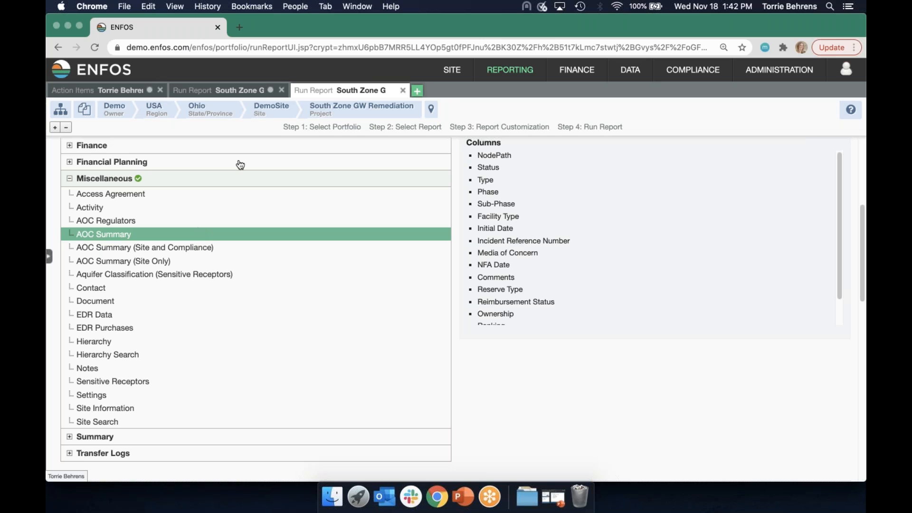
Go to the report favorites and open the Overdue Activities favorite to edit and run it.
{"action": "left_click", "coordinate": [492, 75]}
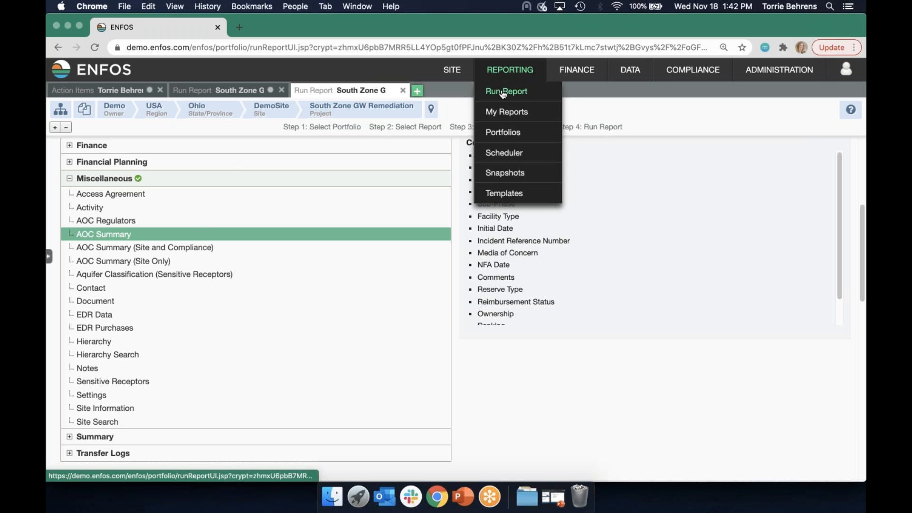
{"action": "left_click", "coordinate": [503, 112]}
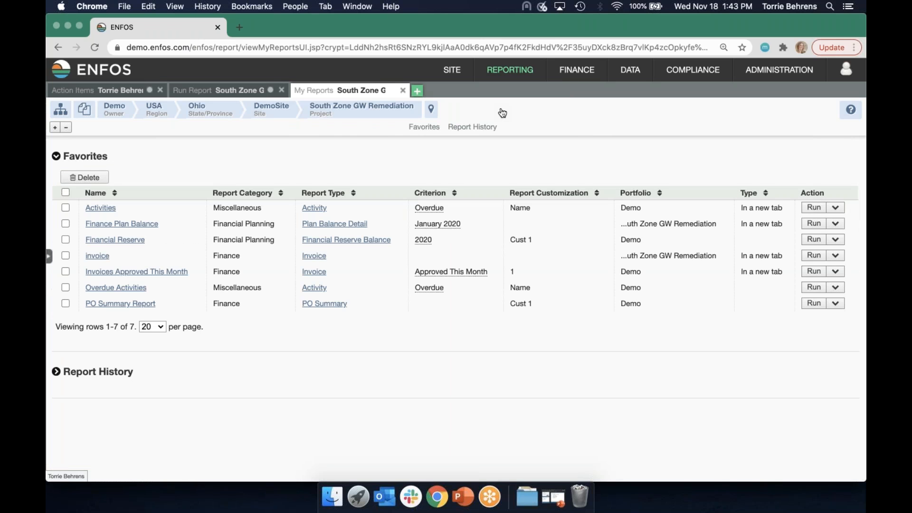
{"action": "left_click", "coordinate": [835, 287]}
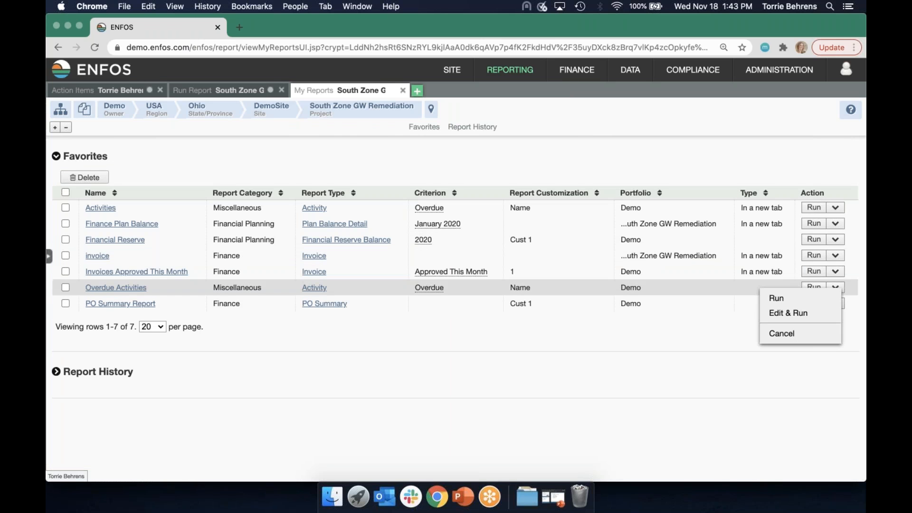
{"action": "left_click", "coordinate": [822, 315]}
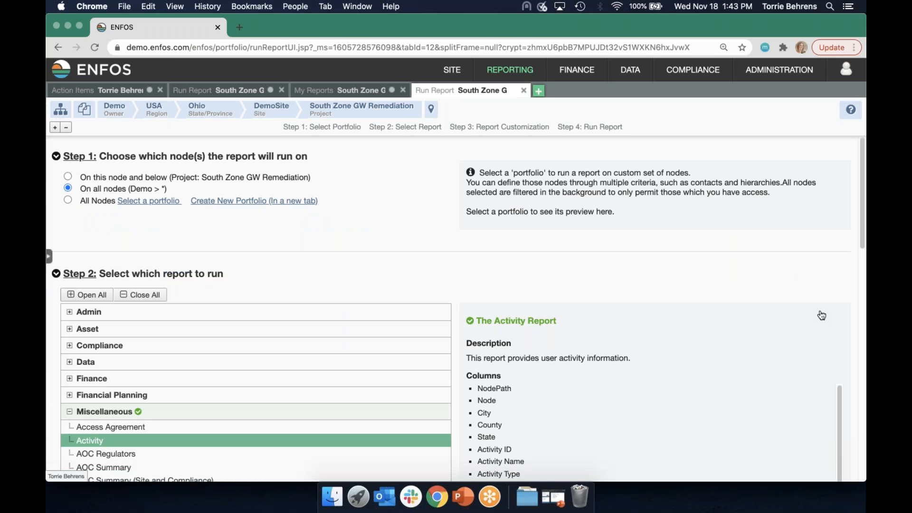
In the saved Overdue criteria, change the Overdue In-Progress activity criterion's status to New and save the criteria.
{"action": "scroll", "coordinate": [850, 285], "scroll_direction": "down", "scroll_amount": 5}
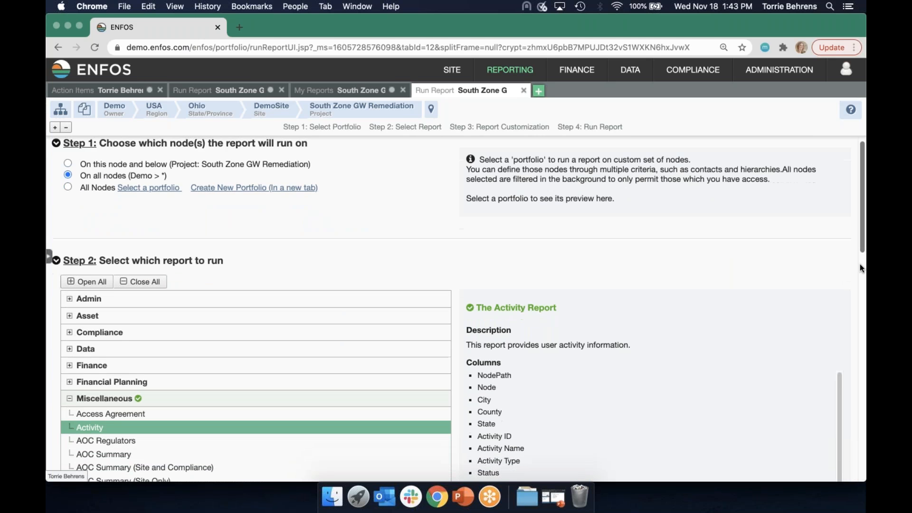
{"action": "scroll", "coordinate": [852, 312], "scroll_direction": "down", "scroll_amount": 12}
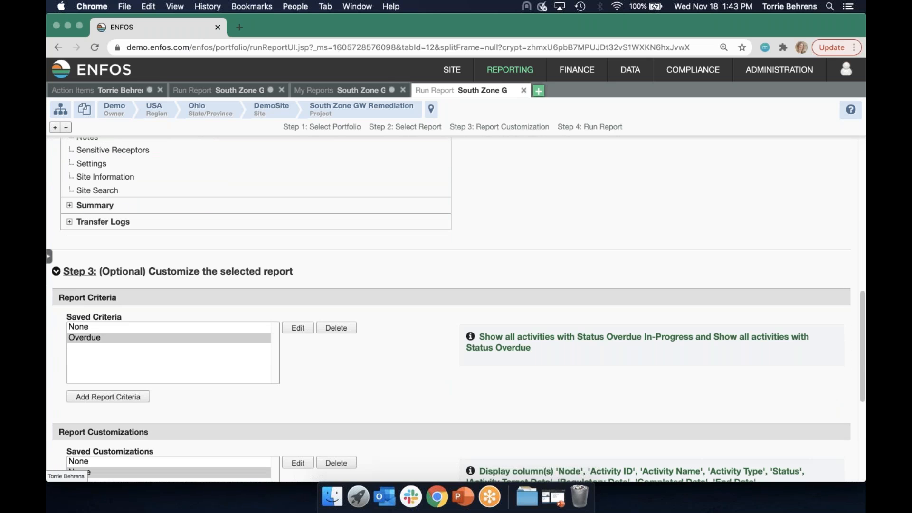
{"action": "left_click", "coordinate": [300, 328]}
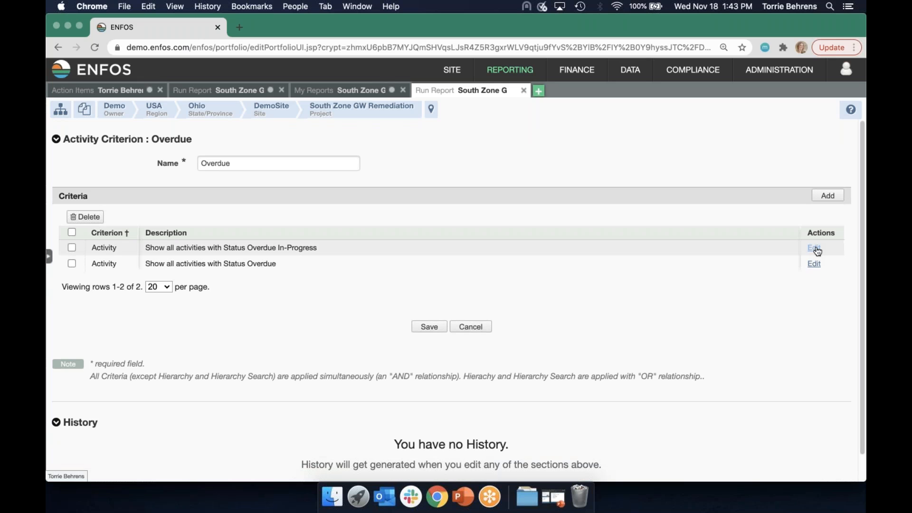
{"action": "left_click", "coordinate": [816, 250]}
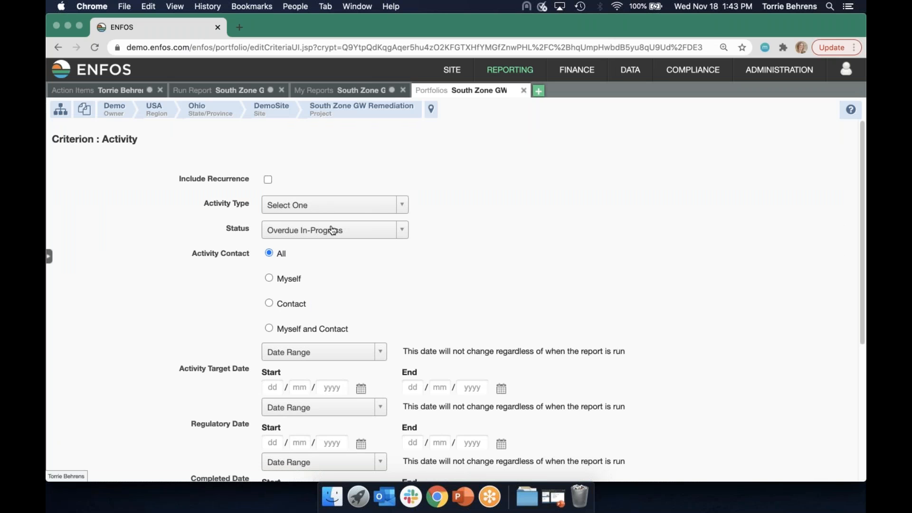
{"action": "left_click", "coordinate": [333, 229]}
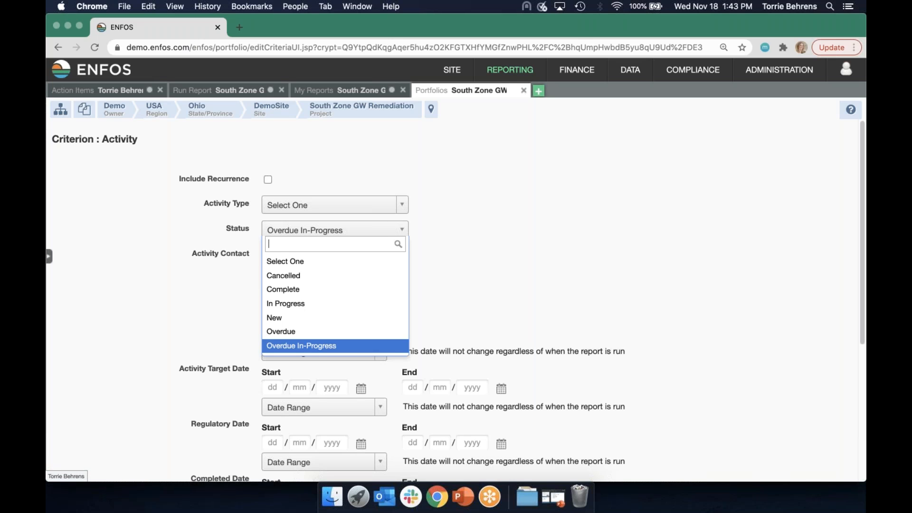
{"action": "left_click", "coordinate": [314, 320]}
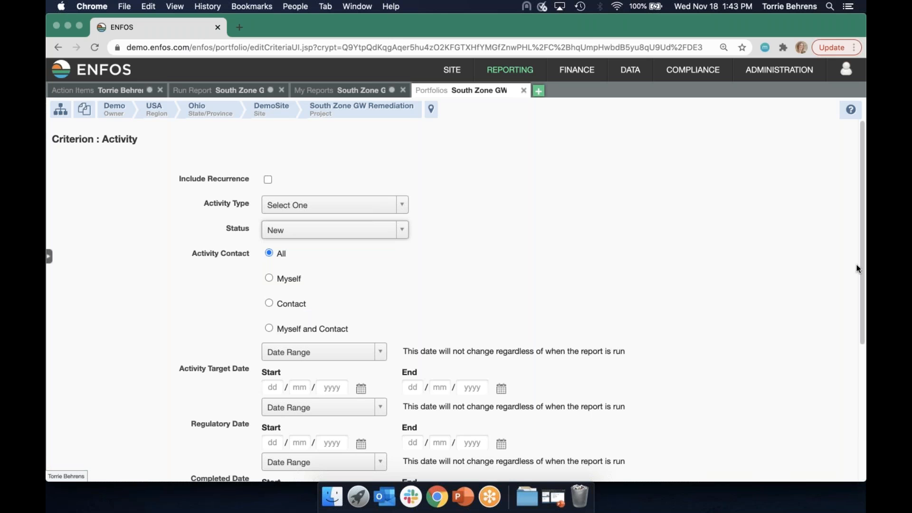
{"action": "scroll", "coordinate": [821, 327], "scroll_direction": "down", "scroll_amount": 5}
{"action": "left_click", "coordinate": [429, 378]}
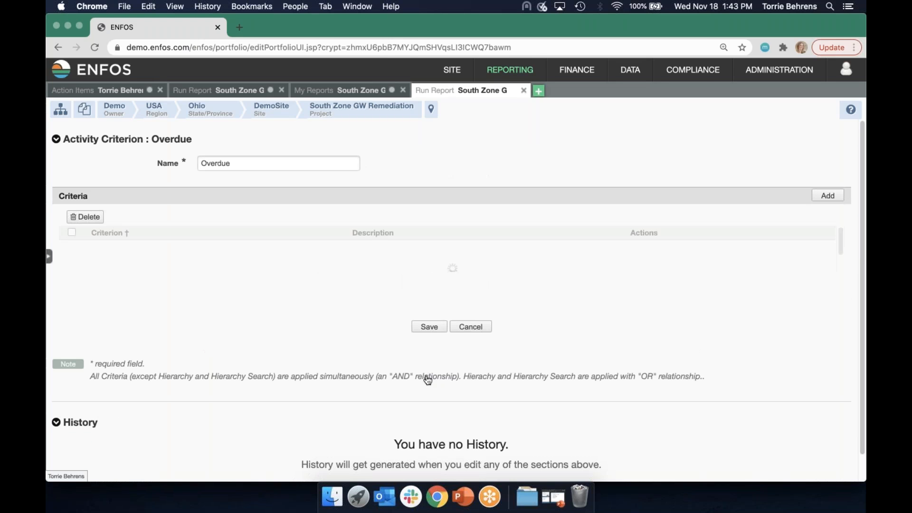
{"action": "left_click", "coordinate": [429, 326]}
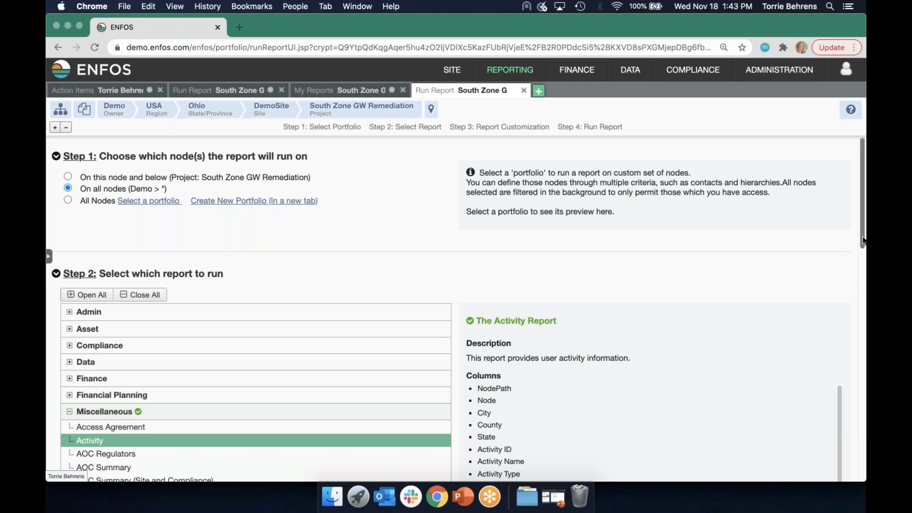
Check the descriptions of the saved criteria and customization, and return to the report favorites list.
{"action": "scroll", "coordinate": [859, 275], "scroll_direction": "down", "scroll_amount": 2}
{"action": "scroll", "coordinate": [857, 275], "scroll_direction": "down", "scroll_amount": 10}
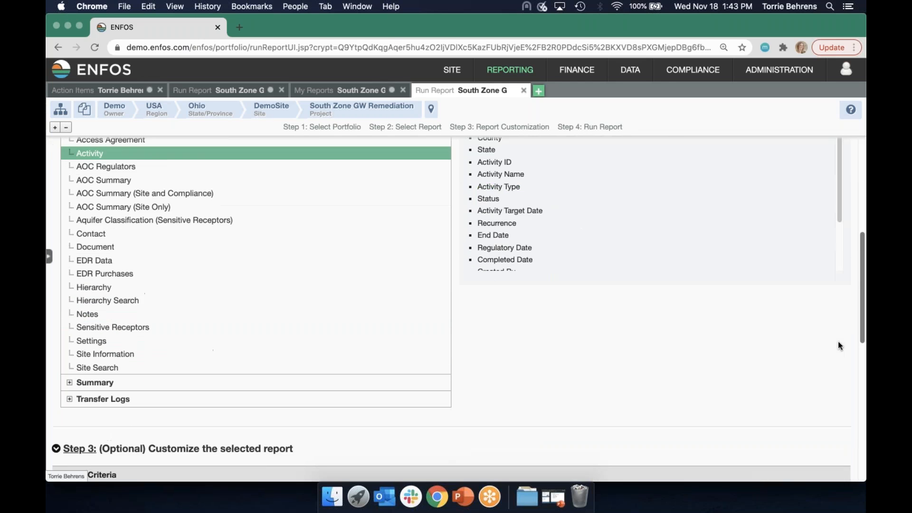
{"action": "scroll", "coordinate": [817, 423], "scroll_direction": "down", "scroll_amount": 3}
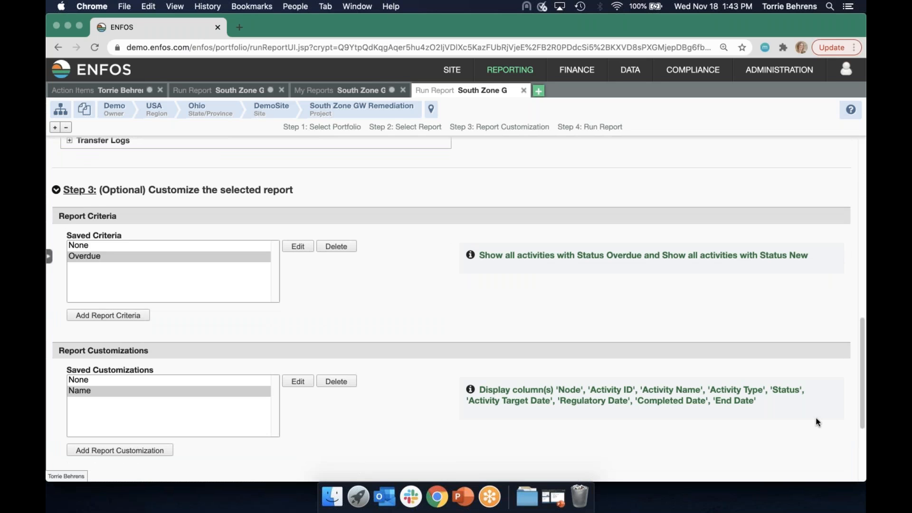
{"action": "mouse_move", "coordinate": [518, 75]}
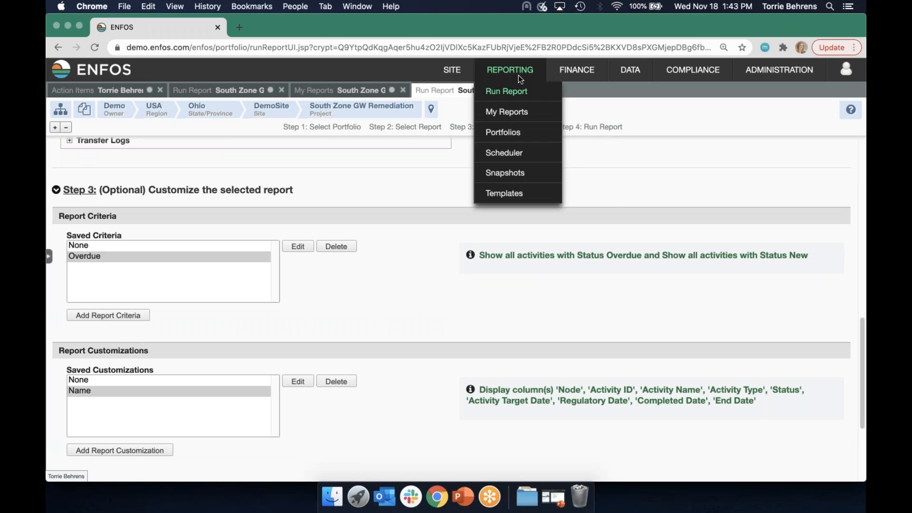
{"action": "left_click", "coordinate": [505, 110]}
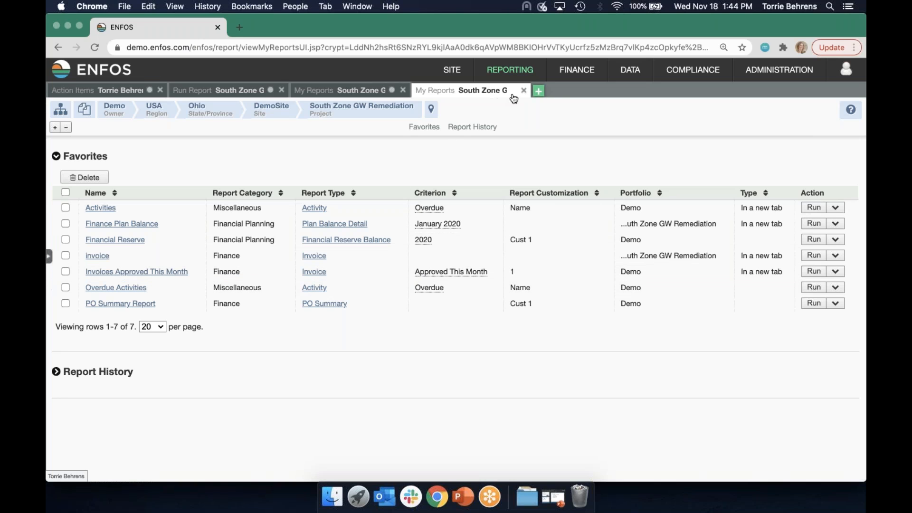
{"action": "left_click", "coordinate": [380, 95]}
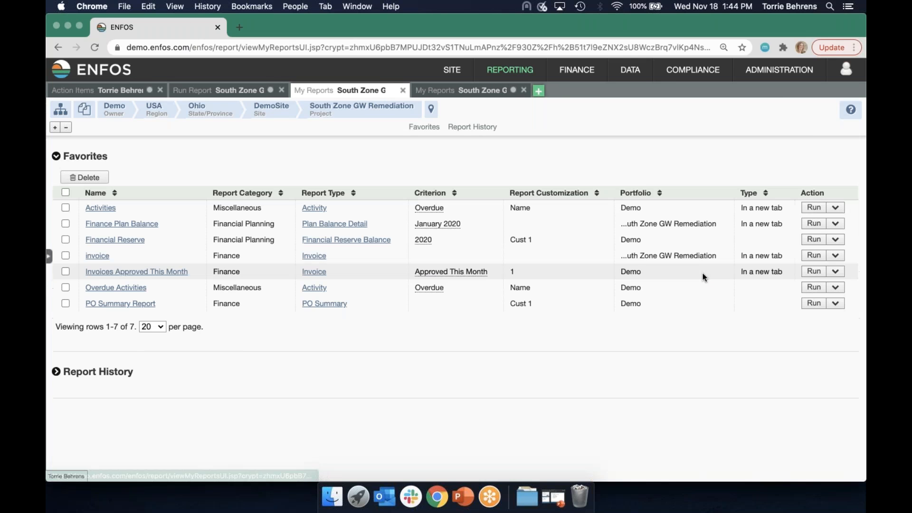
Start a new report run and run the Activity report on all nodes with the Overdue criteria.
{"action": "mouse_move", "coordinate": [510, 71]}
{"action": "left_click", "coordinate": [508, 91]}
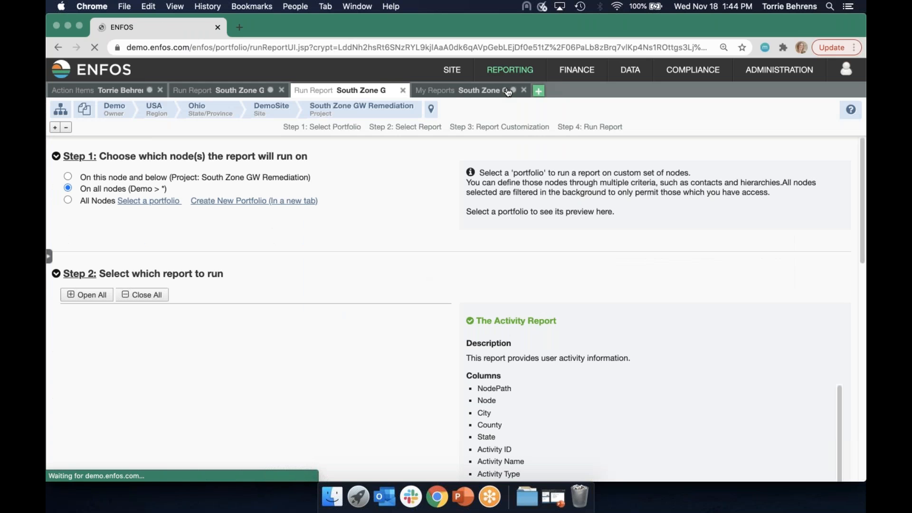
{"action": "left_click_drag", "start_coordinate": [860, 240], "coordinate": [817, 477]}
{"action": "left_click", "coordinate": [71, 431]}
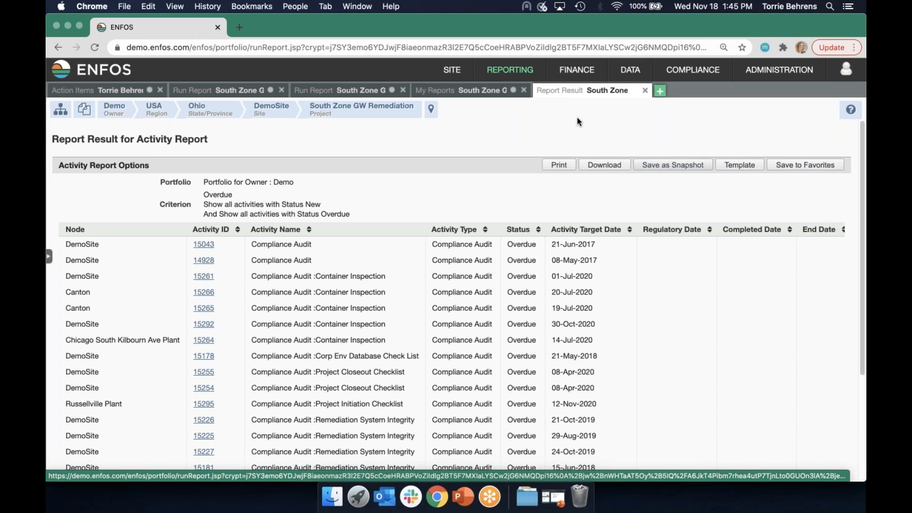
View the saved report snapshots page, and return to the report favorites list.
{"action": "mouse_move", "coordinate": [519, 70]}
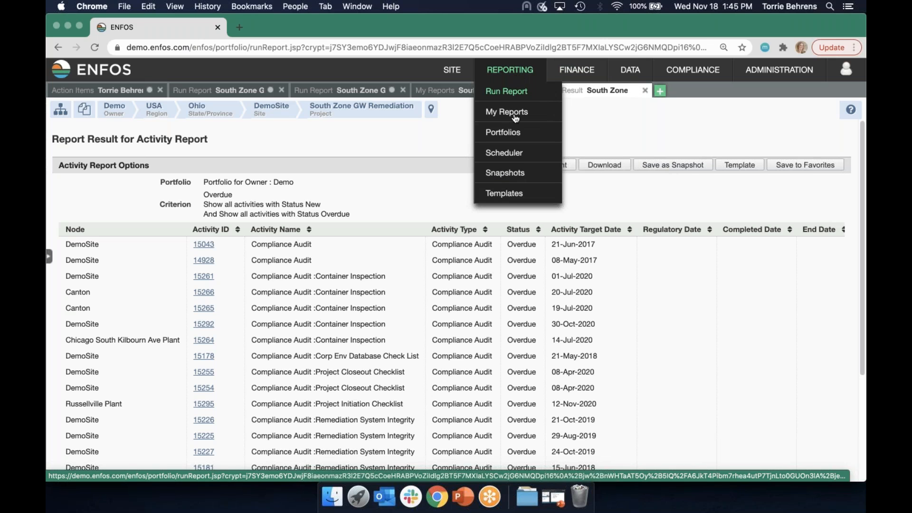
{"action": "left_click", "coordinate": [519, 173]}
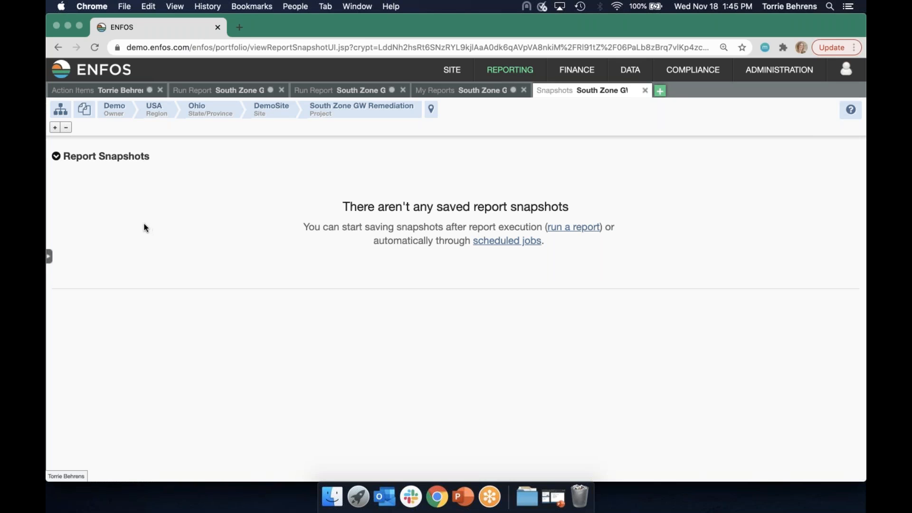
{"action": "left_click", "coordinate": [481, 77]}
{"action": "left_click", "coordinate": [499, 112]}
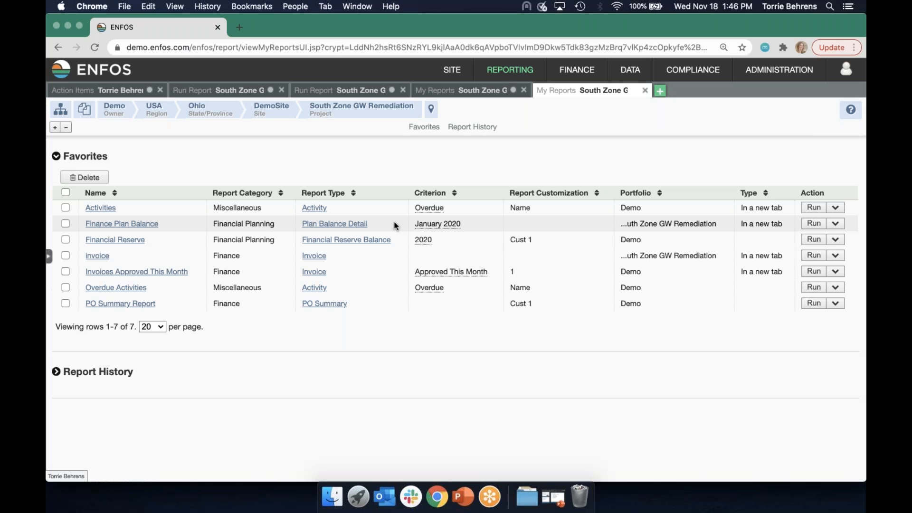
Close the two My Reports tabs, and look through the reports in the Admin category of the remaining report run.
{"action": "left_click", "coordinate": [645, 90]}
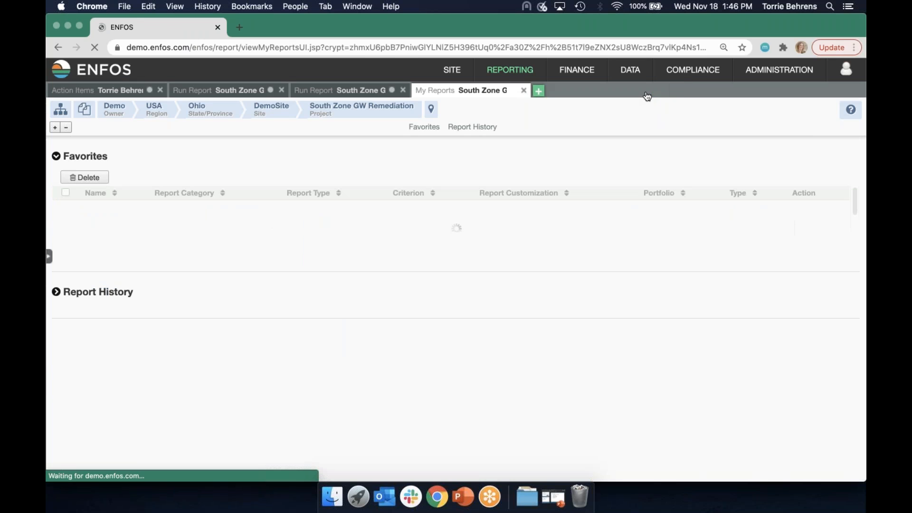
{"action": "left_click", "coordinate": [524, 90]}
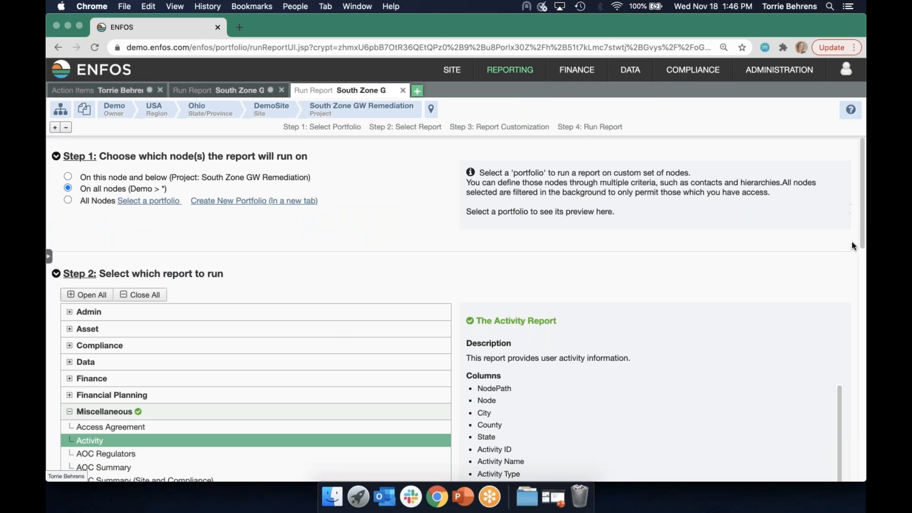
{"action": "scroll", "coordinate": [861, 232], "scroll_direction": "down", "scroll_amount": 2}
{"action": "scroll", "coordinate": [857, 249], "scroll_direction": "down", "scroll_amount": 2}
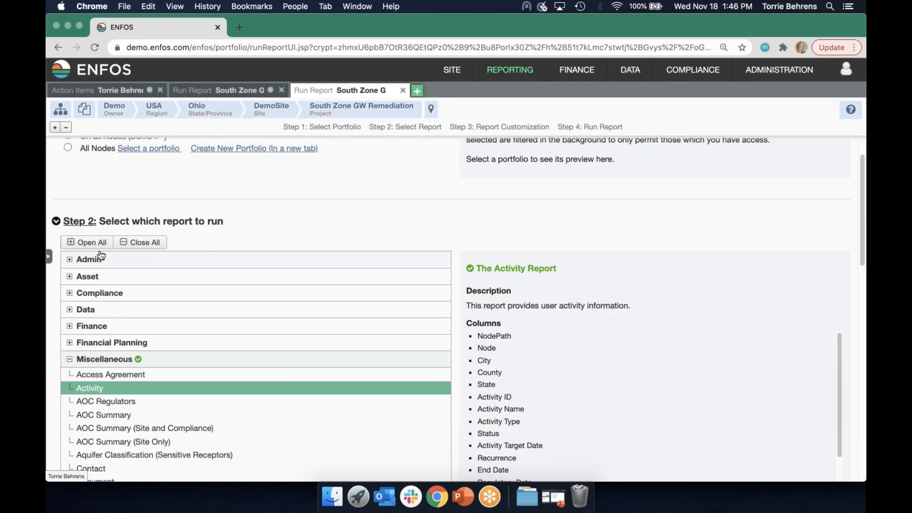
{"action": "left_click", "coordinate": [97, 259]}
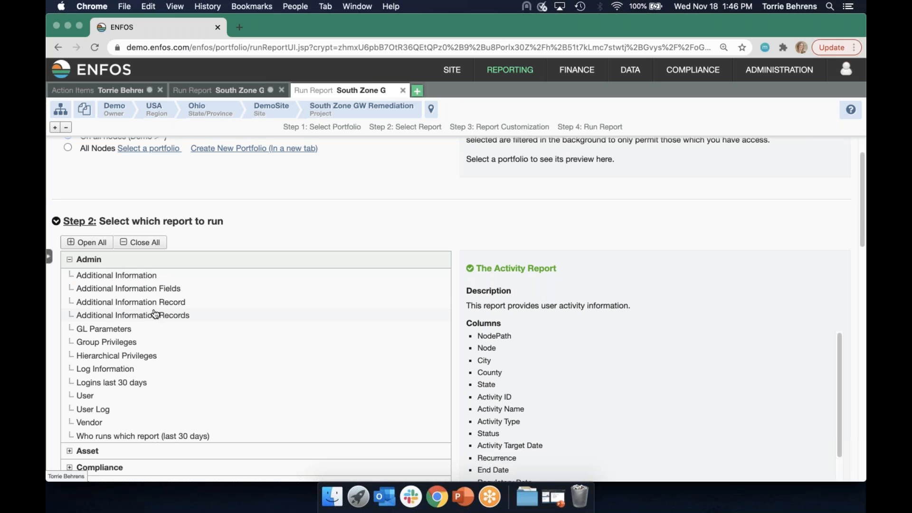
{"action": "left_click", "coordinate": [70, 260]}
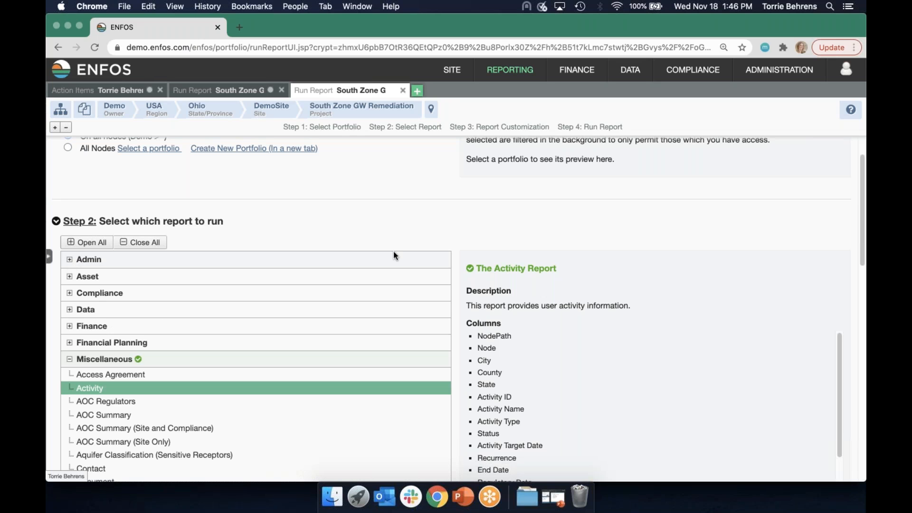
Select the Site Information report in the Miscellaneous category.
{"action": "left_click_drag", "start_coordinate": [860, 263], "coordinate": [830, 310]}
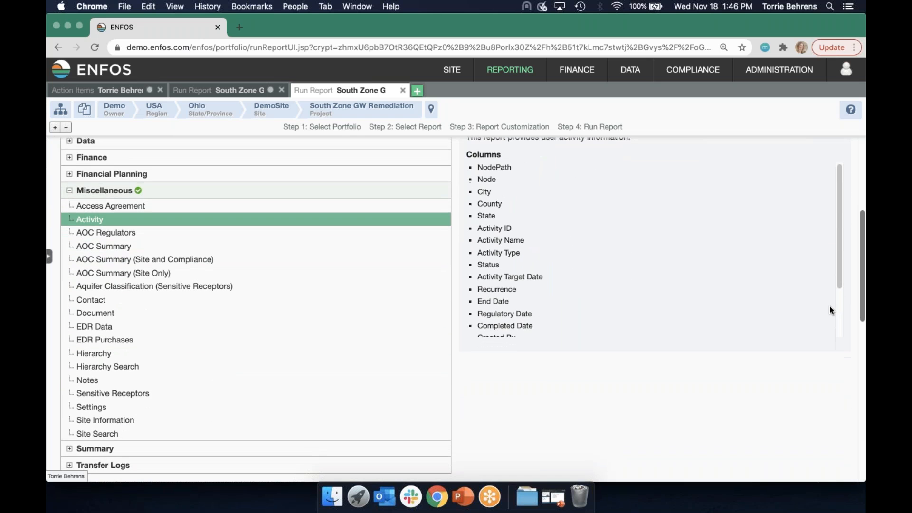
{"action": "left_click", "coordinate": [118, 425]}
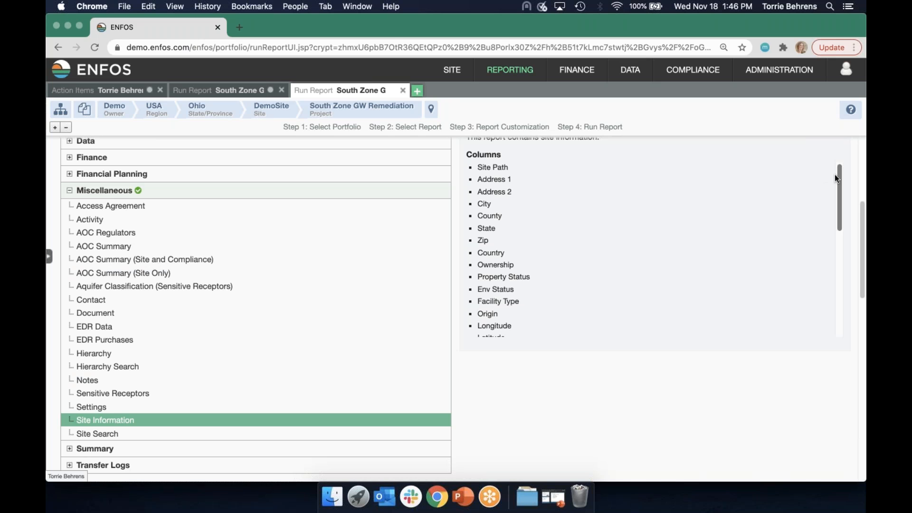
View the Additional Information Fields option in a new Site Information report criterion, and cancel the criterion.
{"action": "left_click_drag", "start_coordinate": [861, 258], "coordinate": [848, 326]}
{"action": "scroll", "coordinate": [846, 332], "scroll_direction": "down", "scroll_amount": 3}
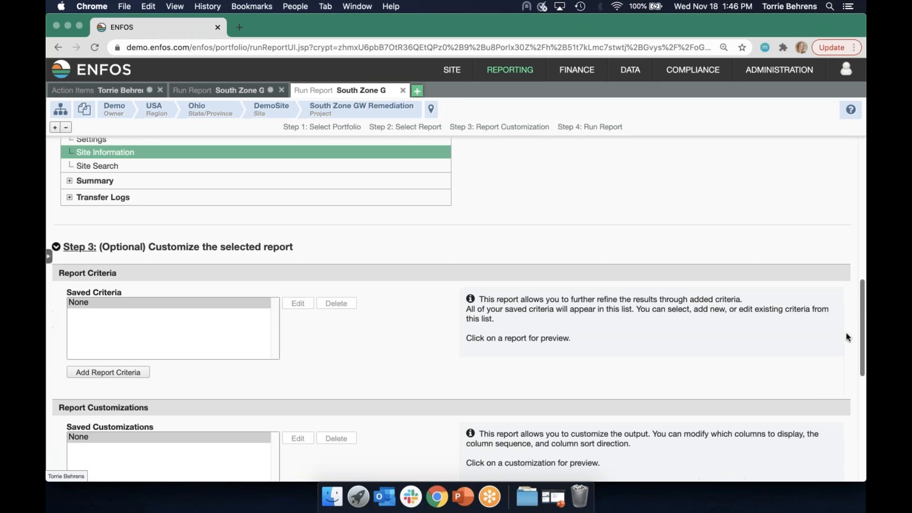
{"action": "left_click", "coordinate": [128, 351]}
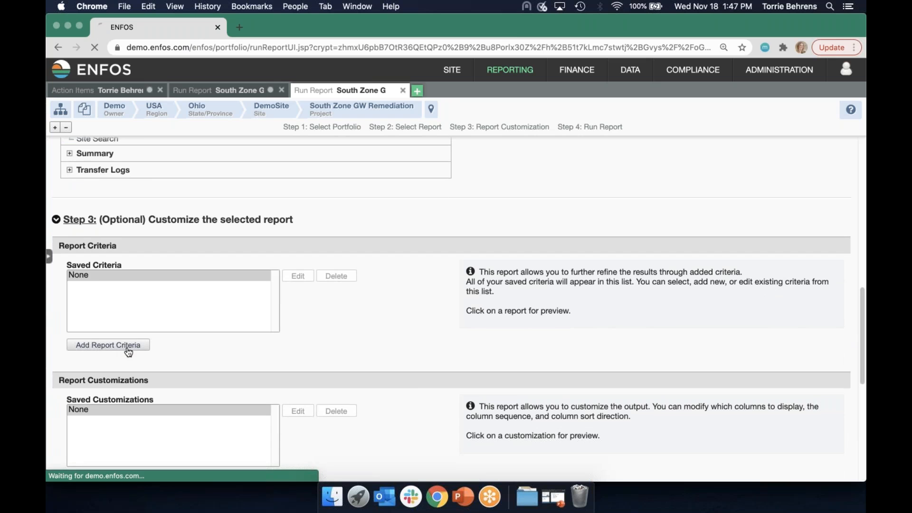
{"action": "left_click", "coordinate": [835, 196]}
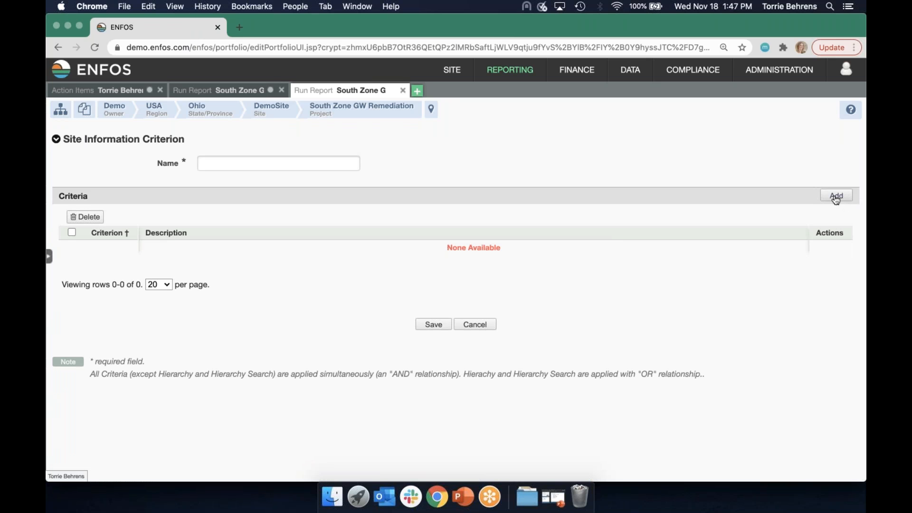
{"action": "left_click_drag", "start_coordinate": [858, 249], "coordinate": [777, 412]}
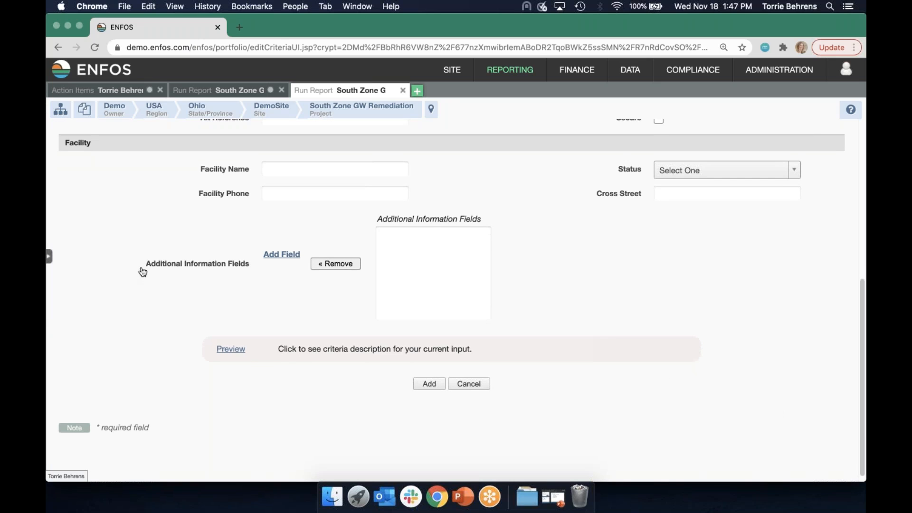
{"action": "left_click_drag", "start_coordinate": [142, 270], "coordinate": [224, 278]}
{"action": "left_click", "coordinate": [238, 279]}
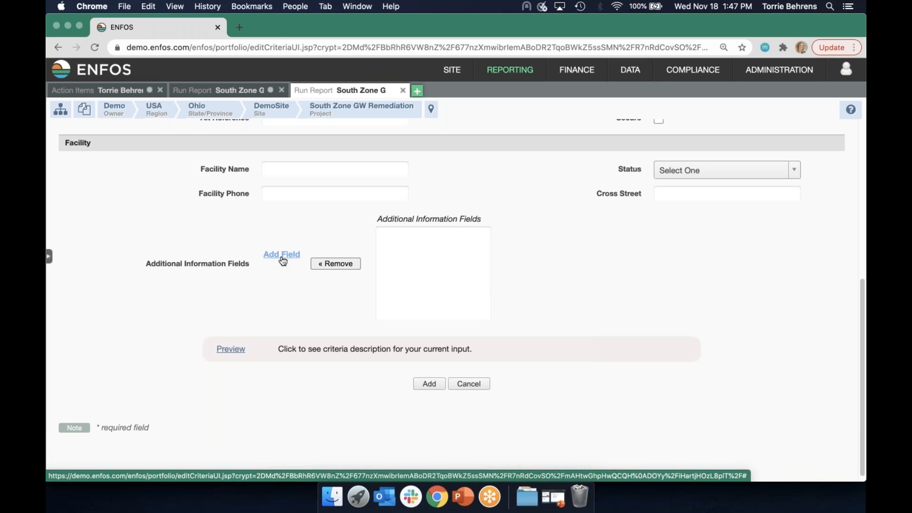
{"action": "left_click", "coordinate": [469, 384]}
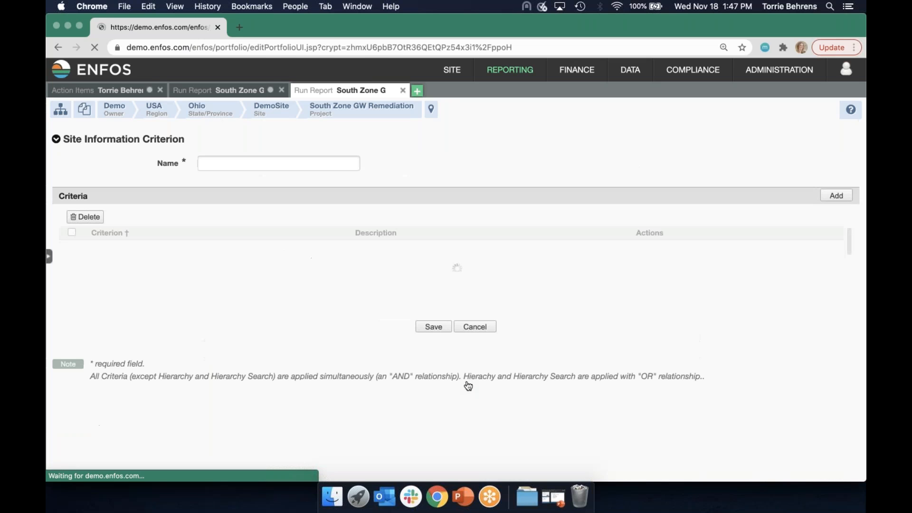
{"action": "left_click", "coordinate": [481, 326]}
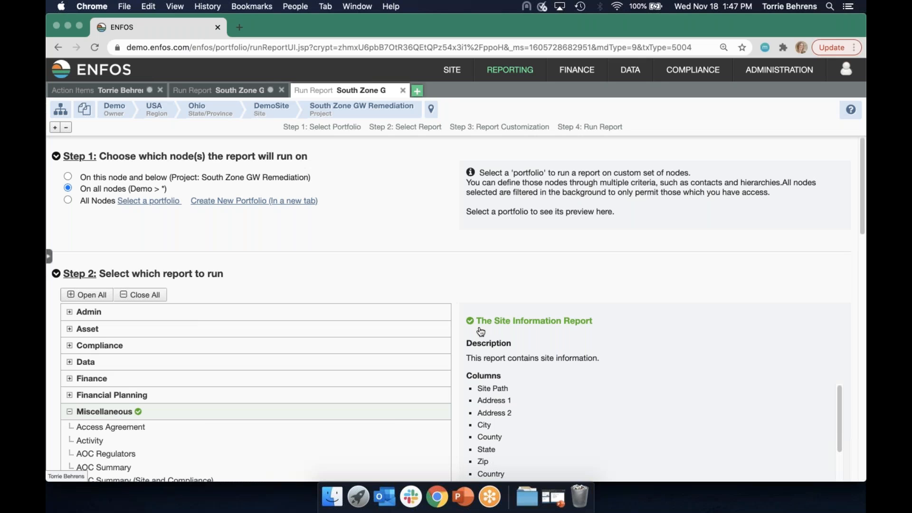
Open a new ENFOS tab and locate the Additional Information Training video among the tutorial videos.
{"action": "left_click", "coordinate": [416, 93]}
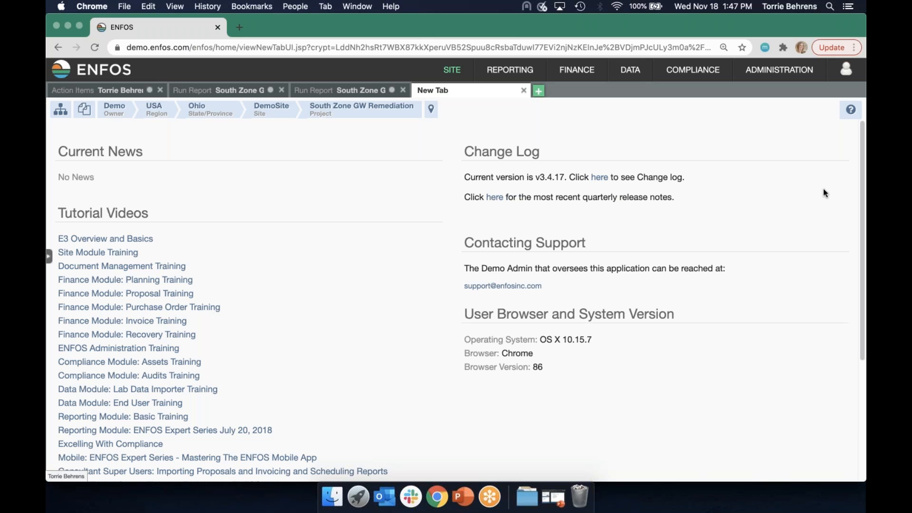
{"action": "scroll", "coordinate": [824, 193], "scroll_direction": "down", "scroll_amount": 5}
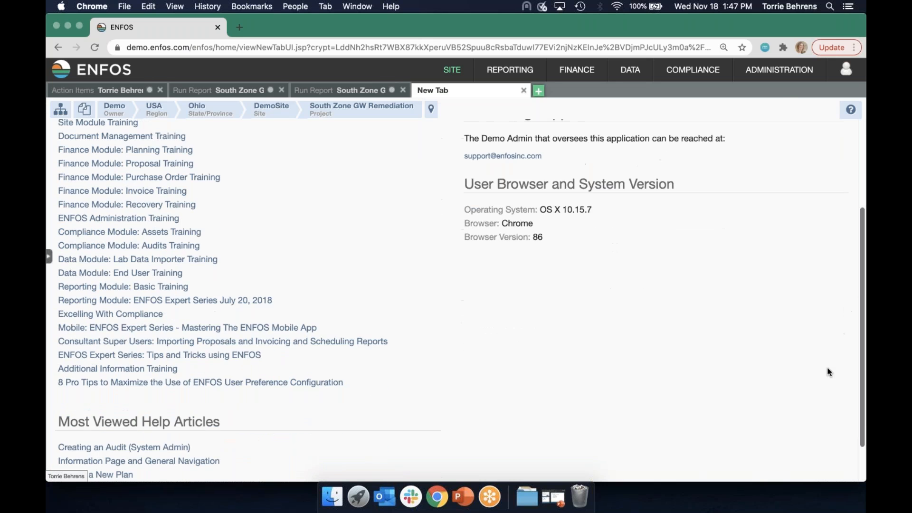
{"action": "scroll", "coordinate": [826, 380], "scroll_direction": "down", "scroll_amount": 1}
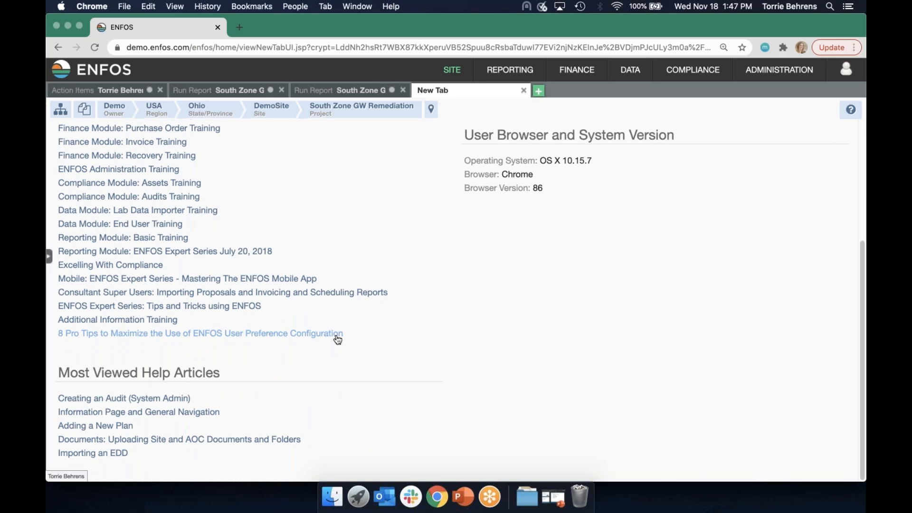
{"action": "left_click_drag", "start_coordinate": [187, 321], "coordinate": [53, 321]}
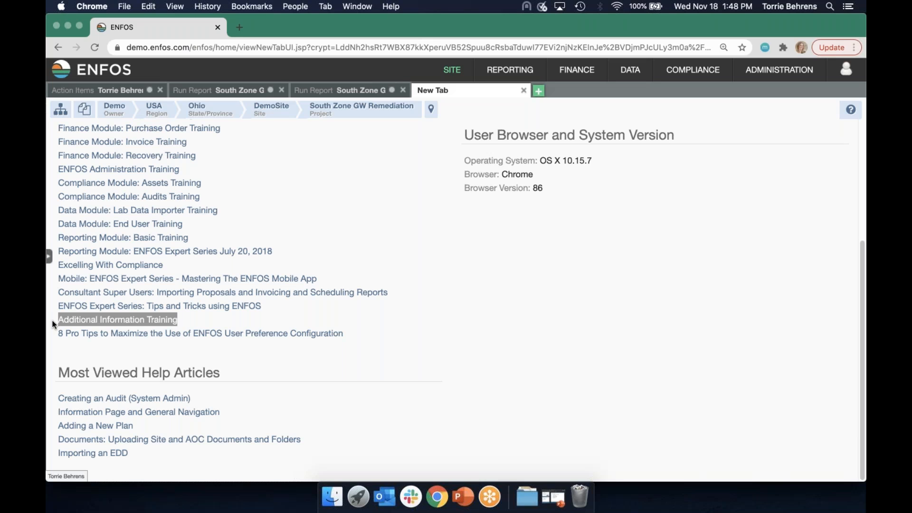
{"action": "scroll", "coordinate": [860, 292], "scroll_direction": "up", "scroll_amount": 5}
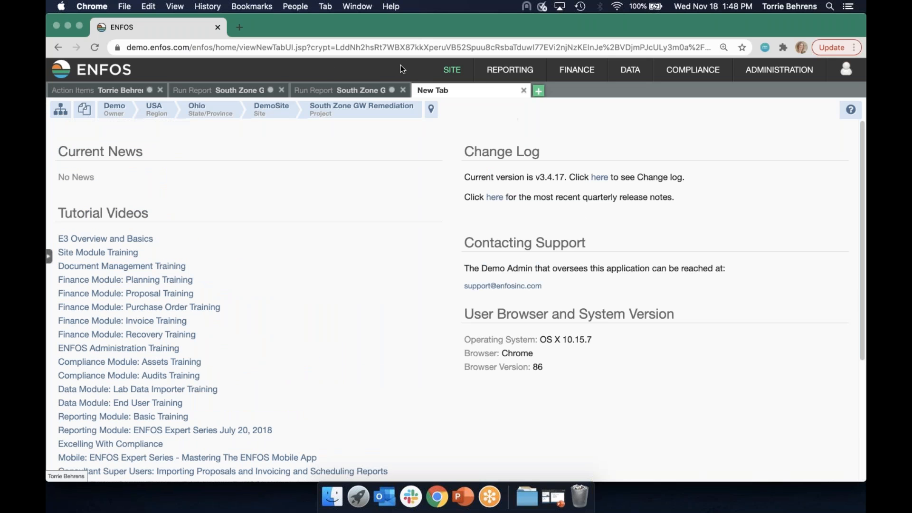
View the South Zone GW Remediation project page and examine the Consultant Project Manager role in its Contacts section.
{"action": "left_click", "coordinate": [447, 72]}
{"action": "left_click", "coordinate": [483, 91]}
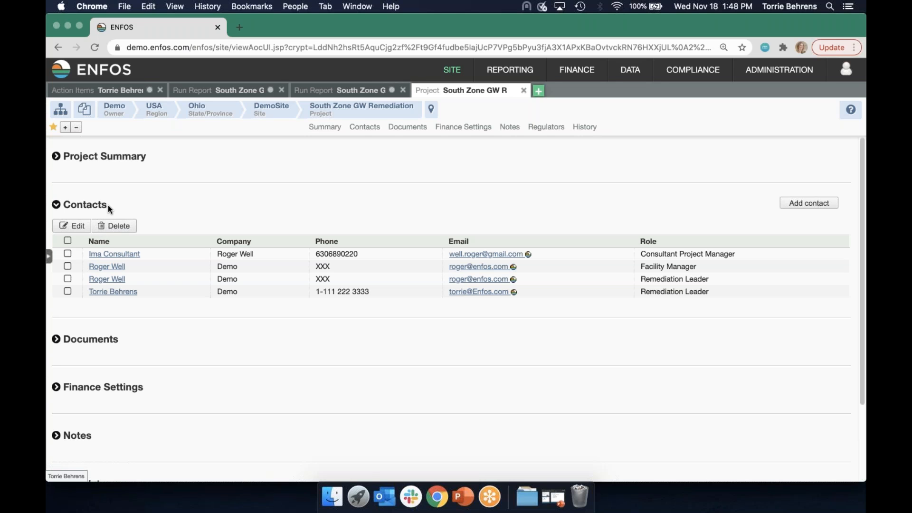
{"action": "left_click_drag", "start_coordinate": [108, 208], "coordinate": [66, 210]}
{"action": "left_click_drag", "start_coordinate": [641, 253], "coordinate": [740, 254]}
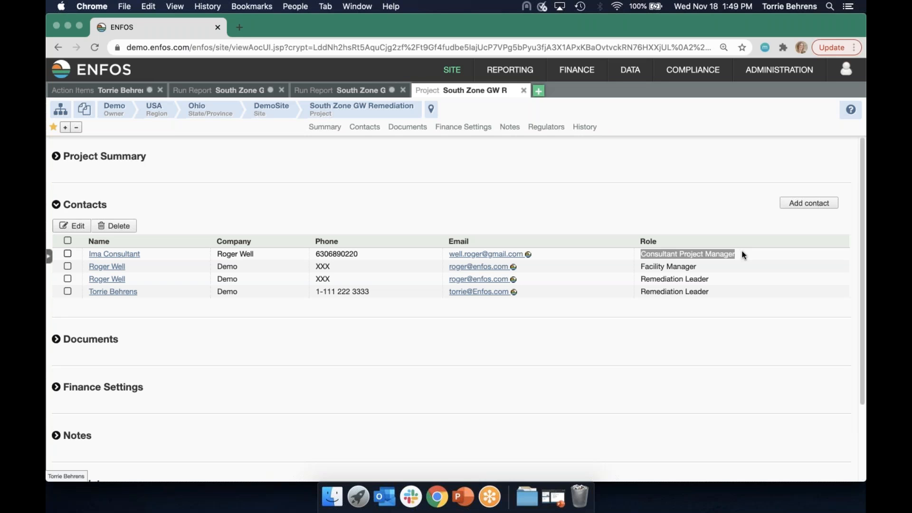
Expand the Project Summary section and examine the project's Vendor field.
{"action": "left_click", "coordinate": [57, 157]}
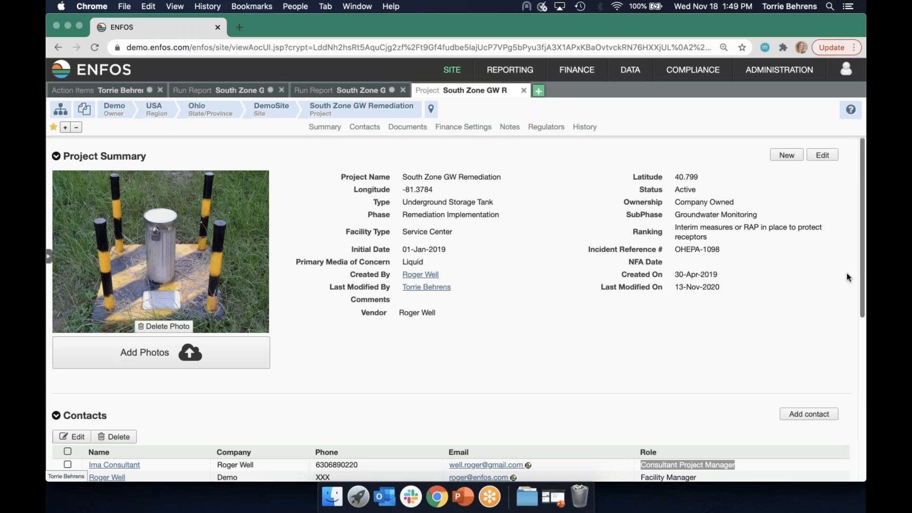
{"action": "scroll", "coordinate": [838, 280], "scroll_direction": "down", "scroll_amount": 4}
{"action": "scroll", "coordinate": [849, 256], "scroll_direction": "up", "scroll_amount": 3}
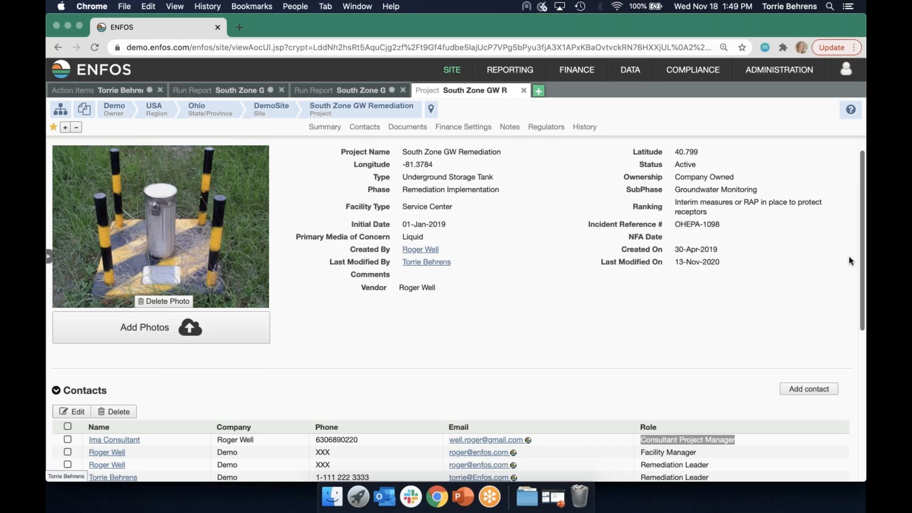
{"action": "scroll", "coordinate": [849, 260], "scroll_direction": "up", "scroll_amount": 1}
{"action": "left_click_drag", "start_coordinate": [346, 318], "coordinate": [447, 321]}
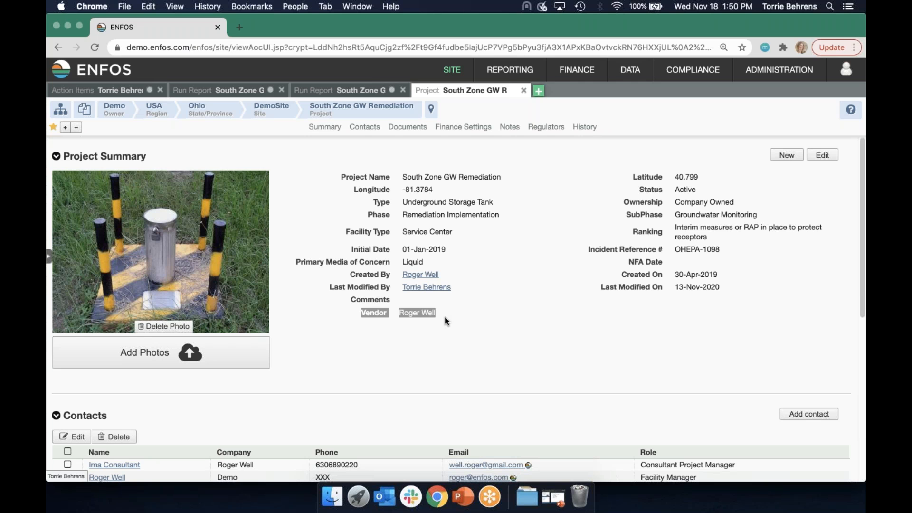
Start a new portfolio and open a Site Search criterion for it.
{"action": "left_click", "coordinate": [506, 73]}
{"action": "left_click", "coordinate": [499, 135]}
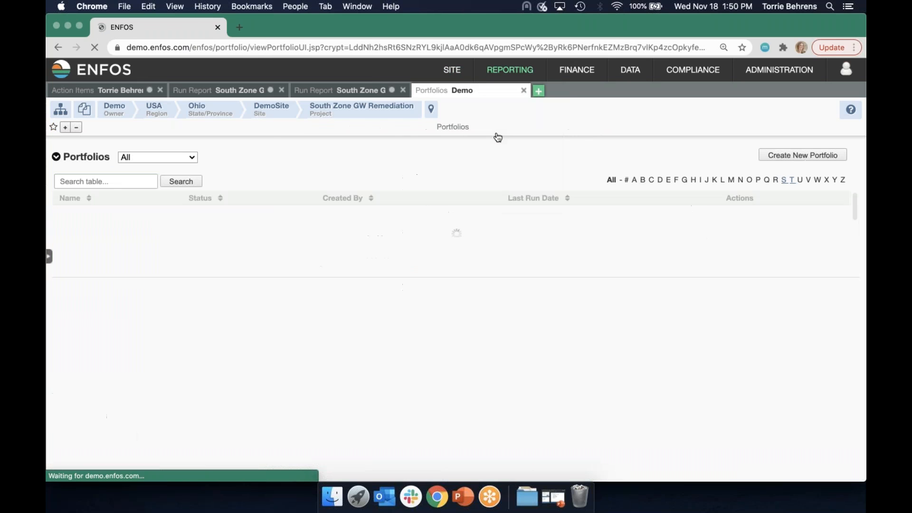
{"action": "left_click", "coordinate": [800, 156]}
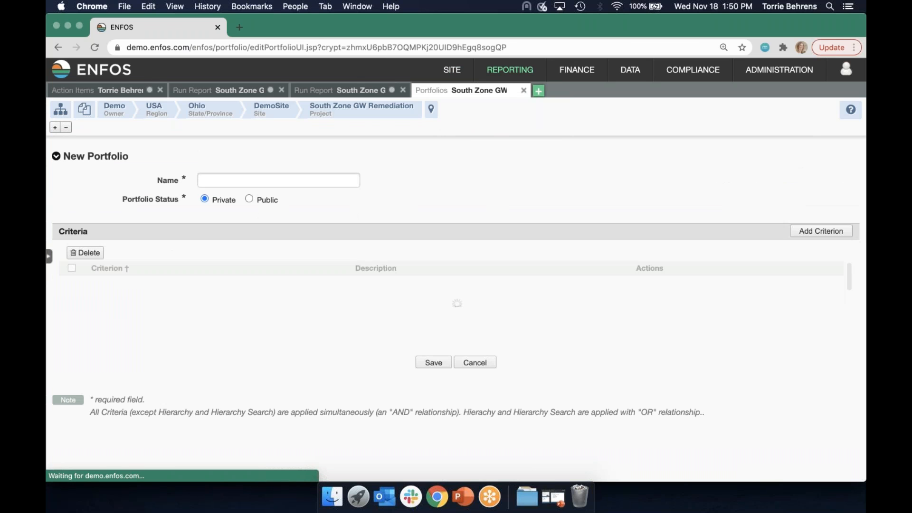
{"action": "left_click", "coordinate": [821, 231]}
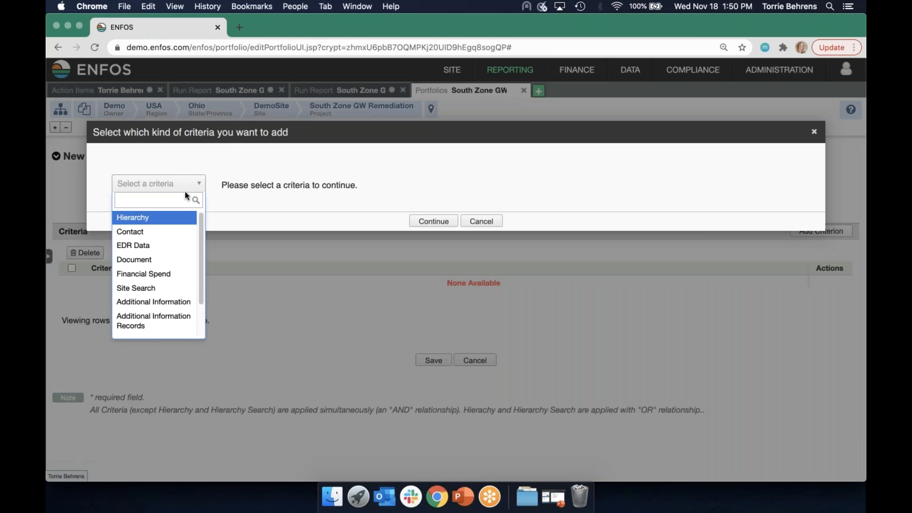
{"action": "left_click_drag", "start_coordinate": [198, 224], "coordinate": [194, 261]}
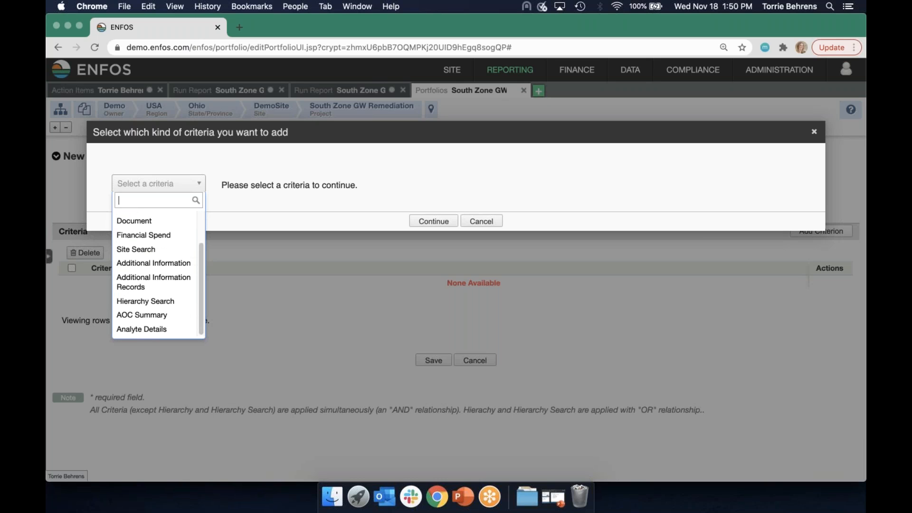
{"action": "left_click", "coordinate": [168, 250]}
{"action": "left_click", "coordinate": [414, 248]}
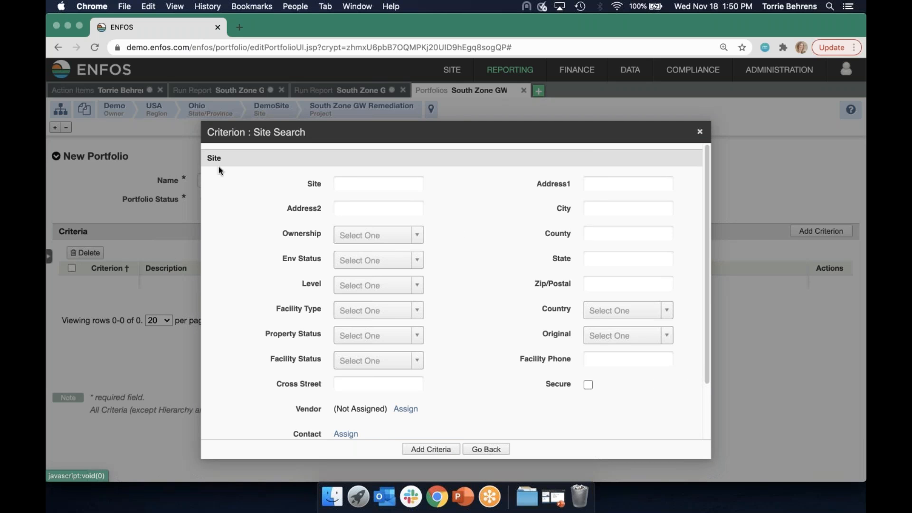
Examine the Vendor field of the Site Search criterion, and close the criterion and the portfolio tab without saving.
{"action": "left_click_drag", "start_coordinate": [300, 409], "coordinate": [348, 412]}
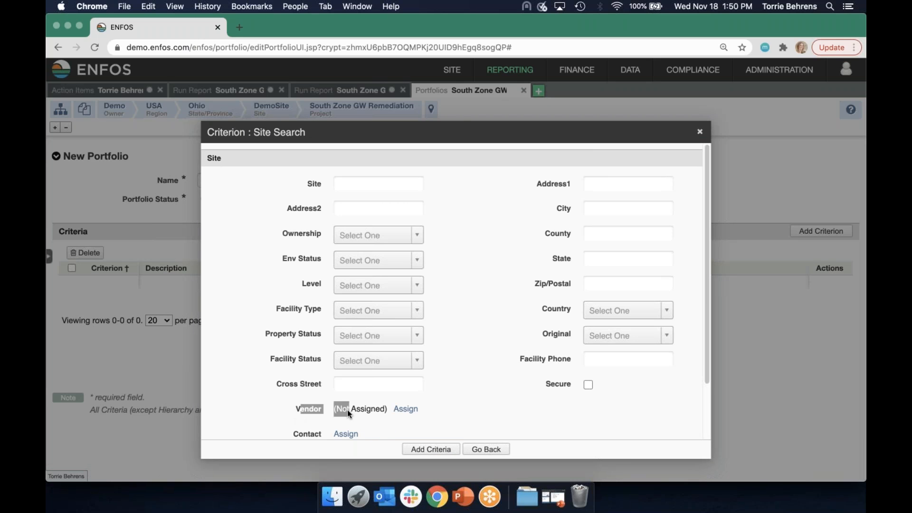
{"action": "left_click", "coordinate": [347, 409]}
{"action": "left_click_drag", "start_coordinate": [295, 411], "coordinate": [328, 412]}
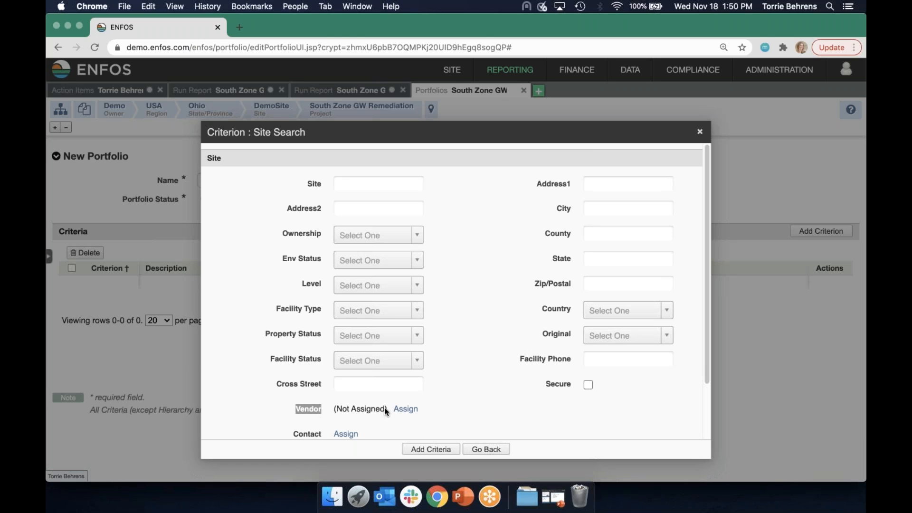
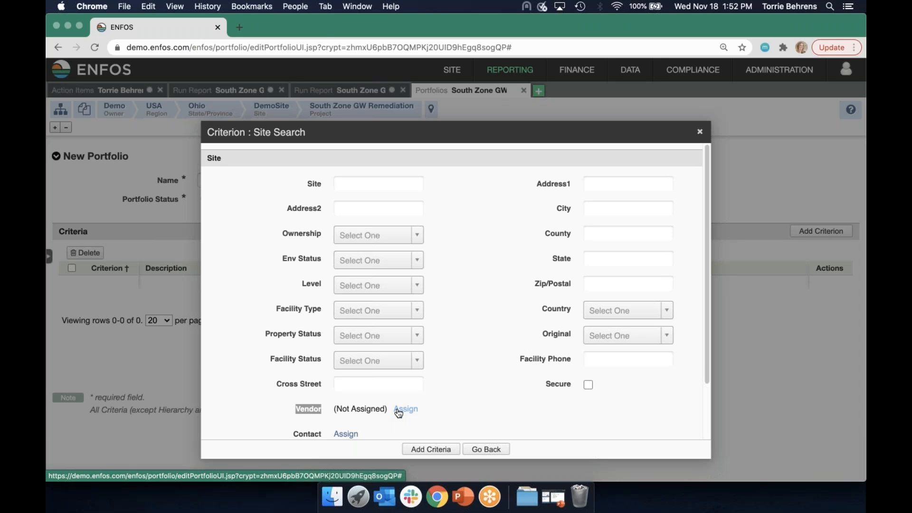
{"action": "left_click", "coordinate": [700, 131]}
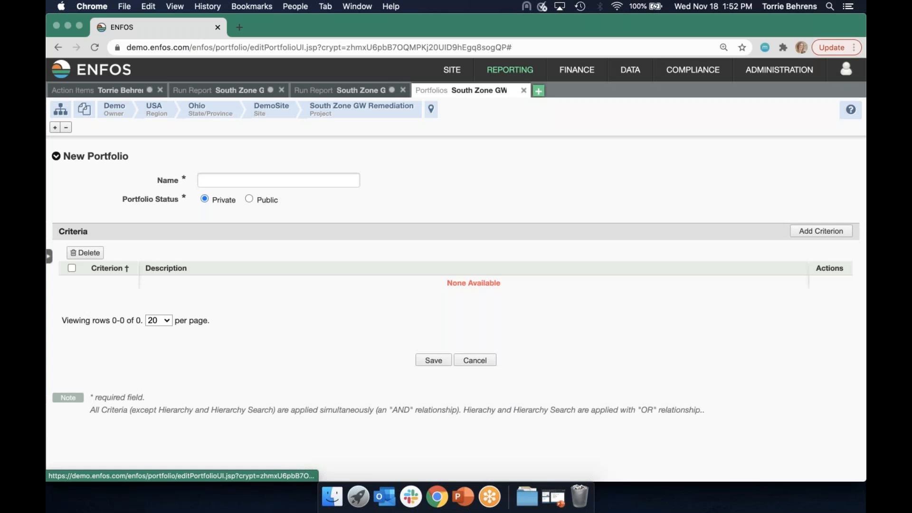
{"action": "left_click", "coordinate": [525, 91]}
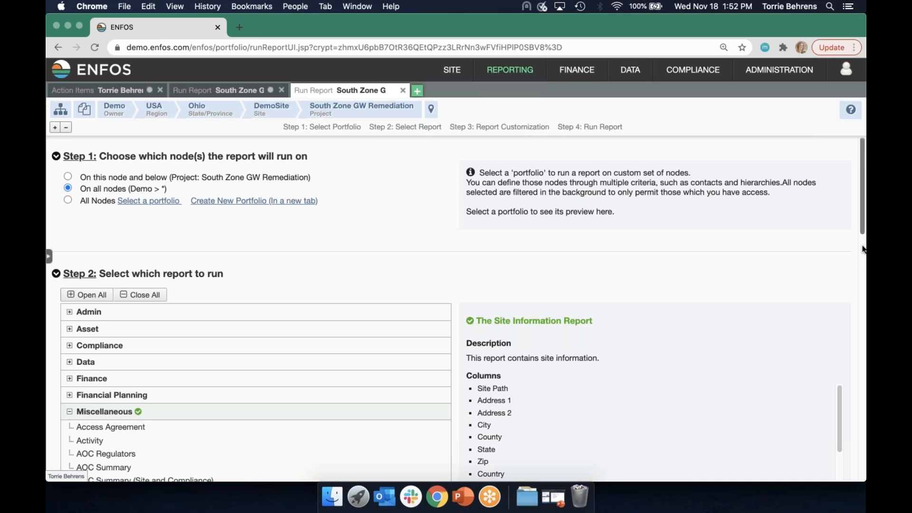
Select the Activity report in the Miscellaneous category and run it on all nodes in a new tab without criteria.
{"action": "scroll", "coordinate": [864, 238], "scroll_direction": "down", "scroll_amount": 15}
{"action": "scroll", "coordinate": [789, 383], "scroll_direction": "up", "scroll_amount": 5}
{"action": "left_click", "coordinate": [137, 176]}
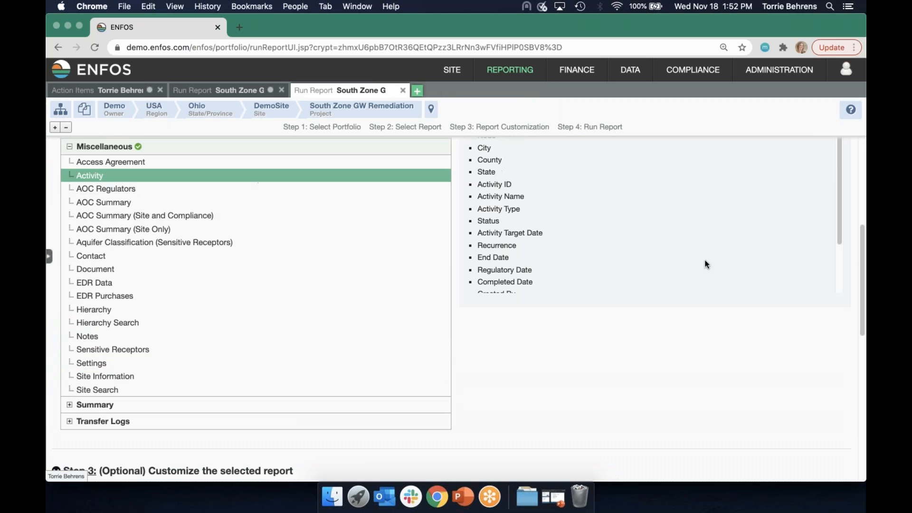
{"action": "left_click_drag", "start_coordinate": [861, 300], "coordinate": [742, 465]}
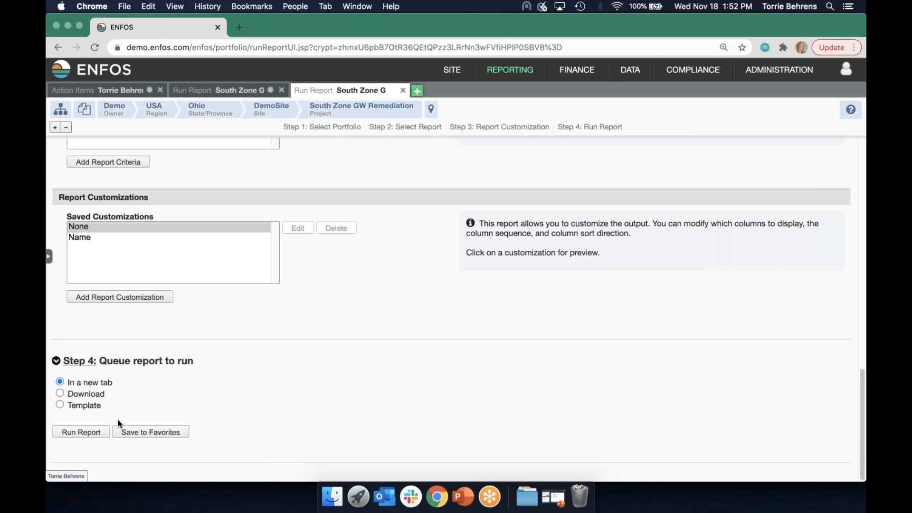
{"action": "left_click", "coordinate": [86, 436]}
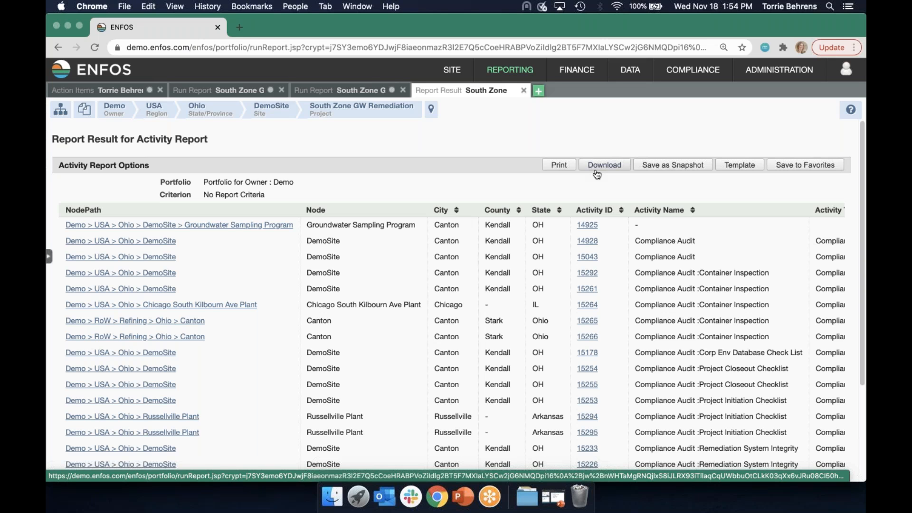
Open a new ENFOS tab and locate the "8 Pro Tips to Maximize the Use of ENFOS User Preference Configuration" video.
{"action": "left_click", "coordinate": [539, 91]}
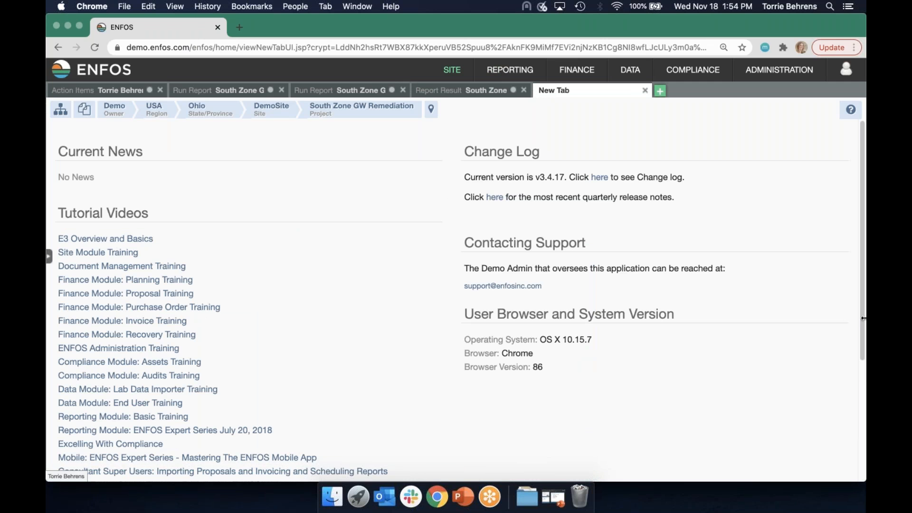
{"action": "scroll", "coordinate": [855, 359], "scroll_direction": "down", "scroll_amount": 4}
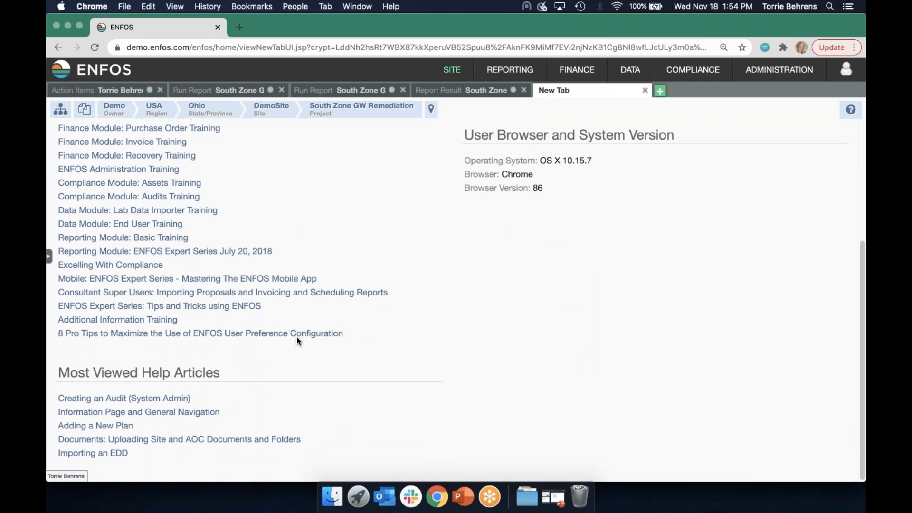
{"action": "left_click_drag", "start_coordinate": [369, 340], "coordinate": [47, 335]}
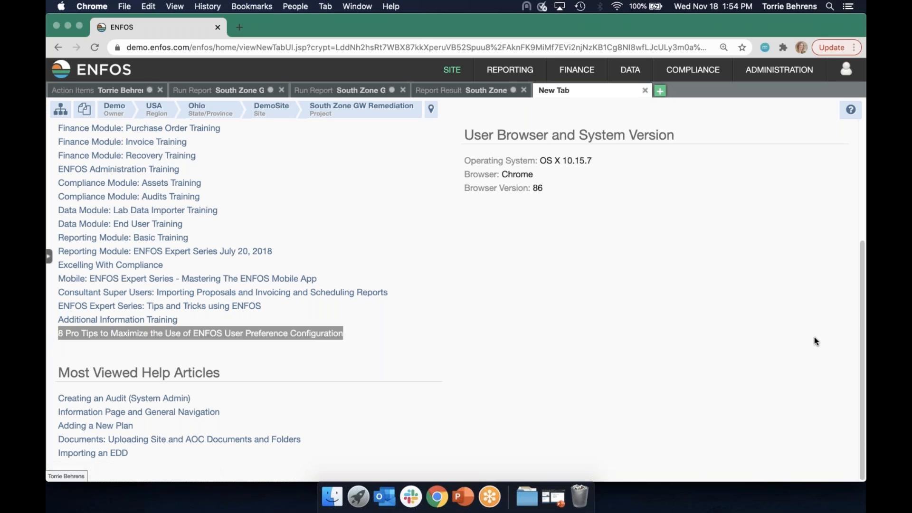
{"action": "scroll", "coordinate": [861, 314], "scroll_direction": "up", "scroll_amount": 2}
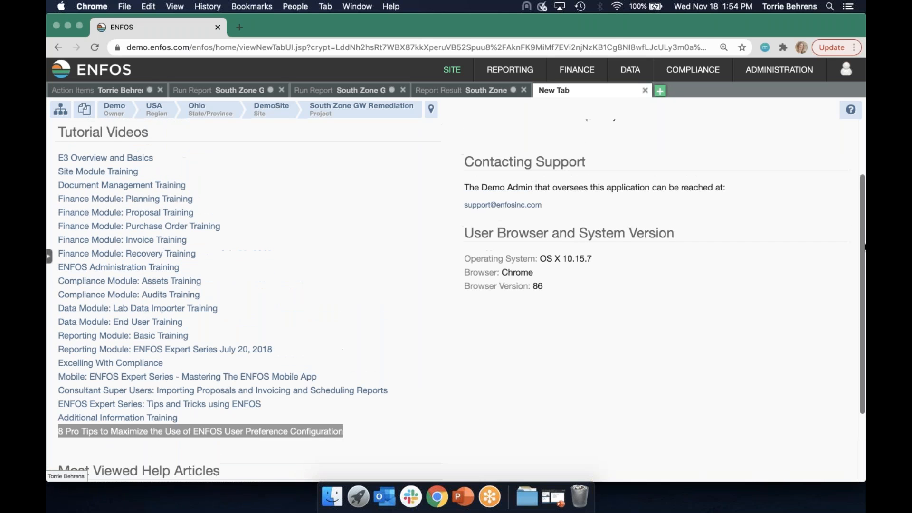
Open the user preferences, expand Email Notification Settings and highlight the "An Activity is added or modified" option.
{"action": "left_click", "coordinate": [833, 76]}
{"action": "left_click", "coordinate": [808, 142]}
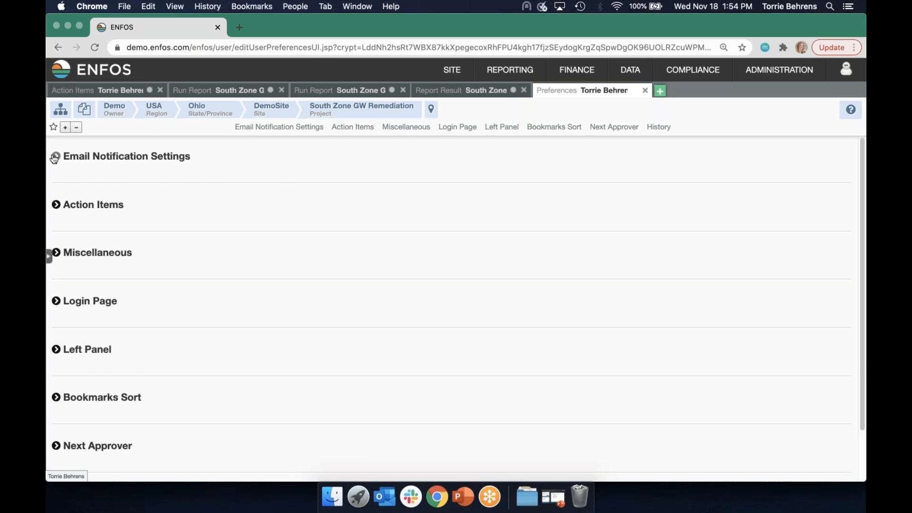
{"action": "left_click", "coordinate": [54, 157]}
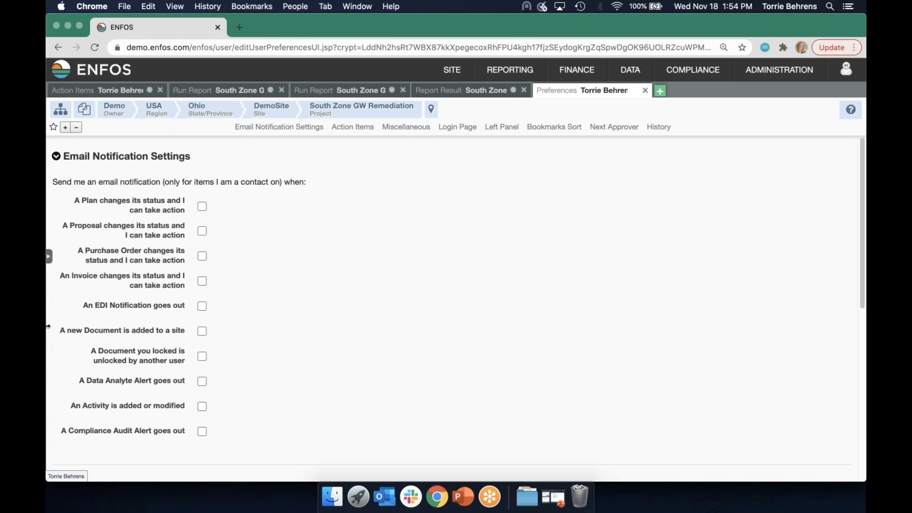
{"action": "left_click_drag", "start_coordinate": [70, 407], "coordinate": [185, 411]}
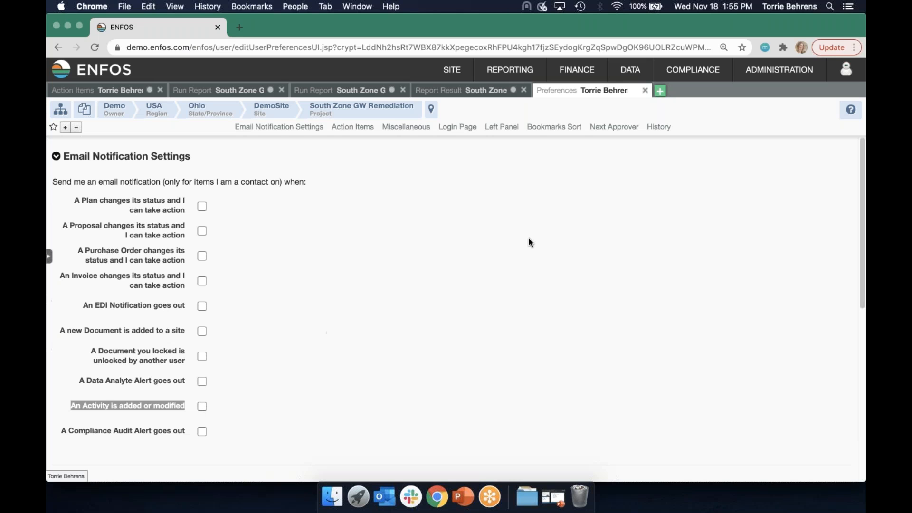
Open the Run Report page and examine the report customizations and the Step 4 options for queuing the report.
{"action": "mouse_move", "coordinate": [580, 70]}
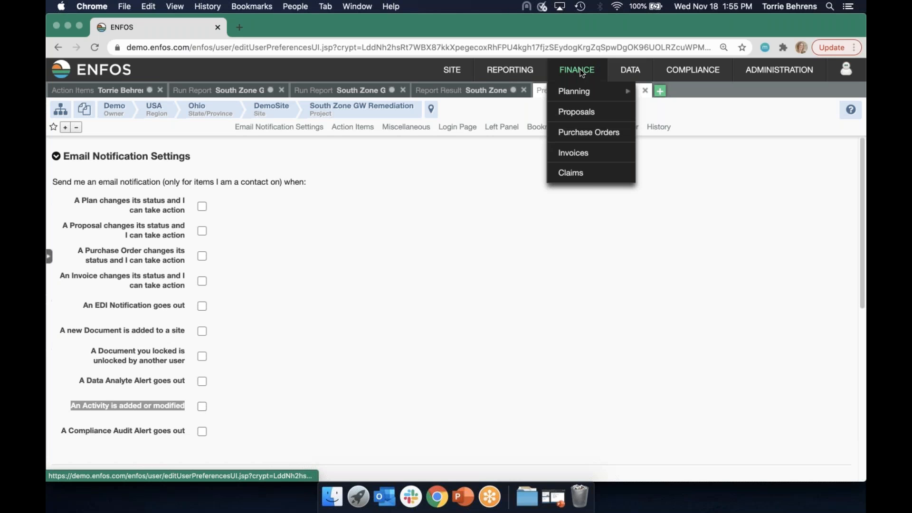
{"action": "mouse_move", "coordinate": [509, 70]}
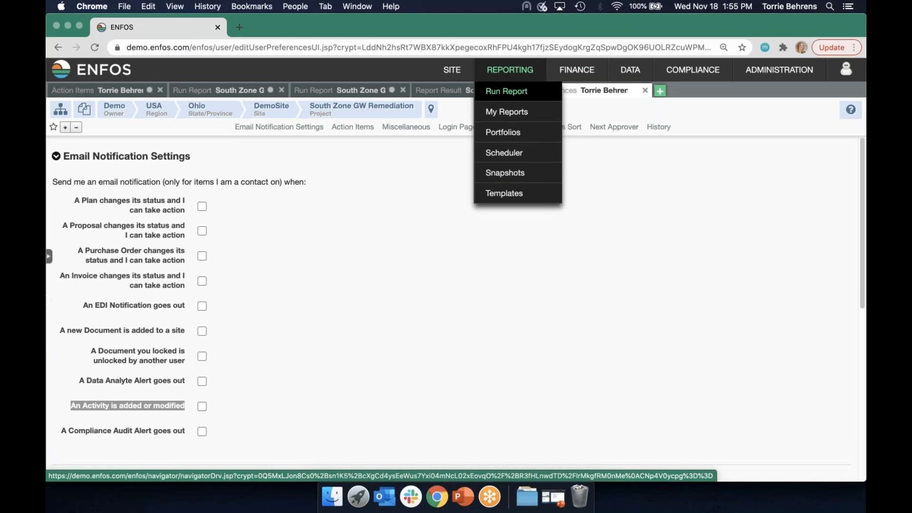
{"action": "left_click", "coordinate": [519, 94]}
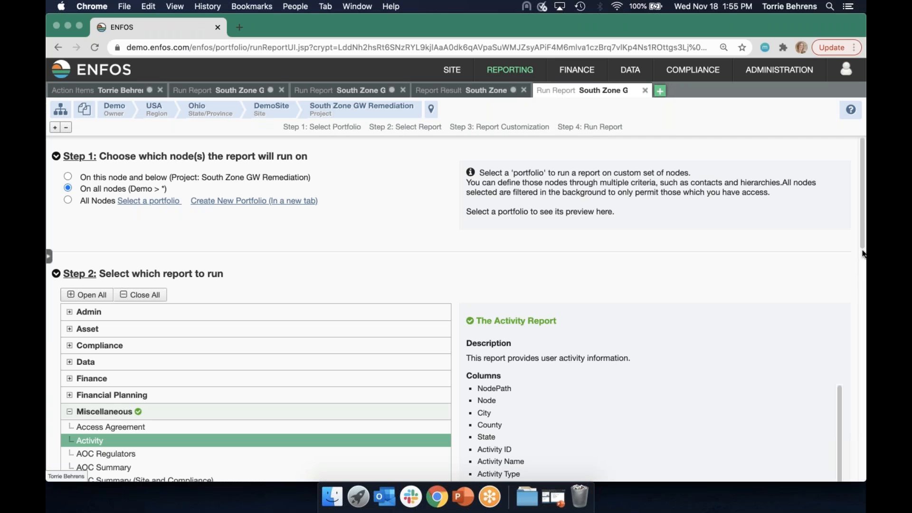
{"action": "left_click_drag", "start_coordinate": [864, 245], "coordinate": [769, 478]}
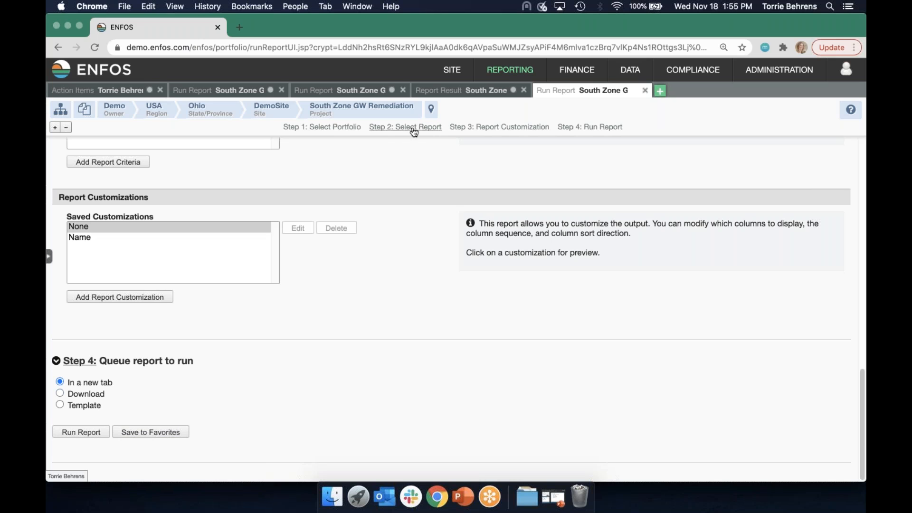
Start a new report job in the Scheduler, review its delivery, format and Reports in Job sections, and cancel it without saving.
{"action": "mouse_move", "coordinate": [488, 70]}
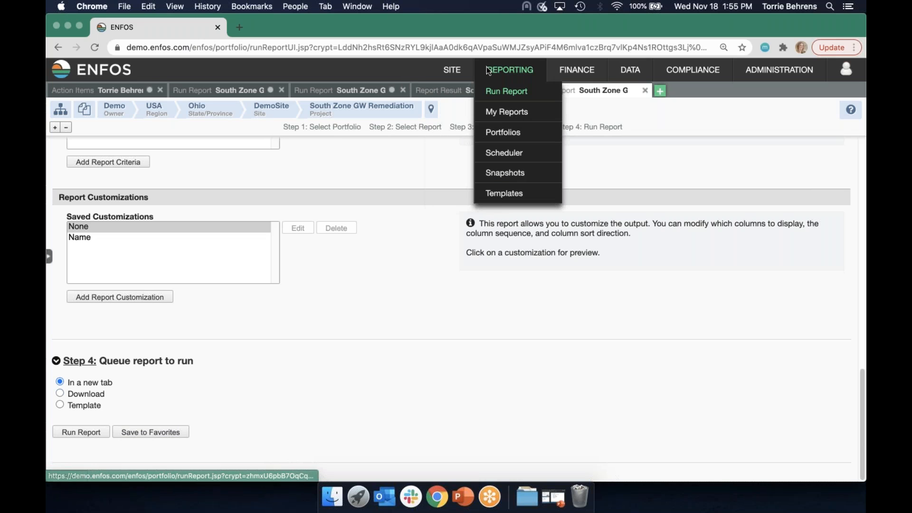
{"action": "left_click", "coordinate": [501, 152]}
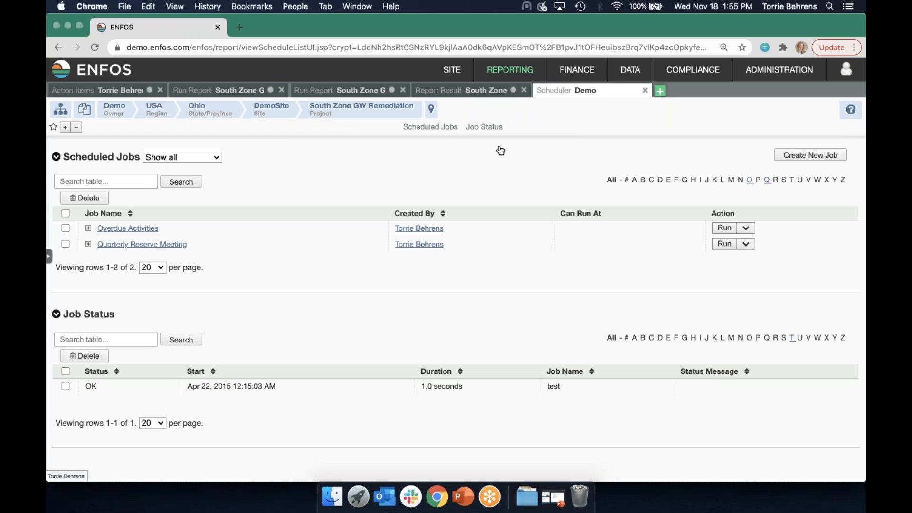
{"action": "left_click", "coordinate": [800, 156]}
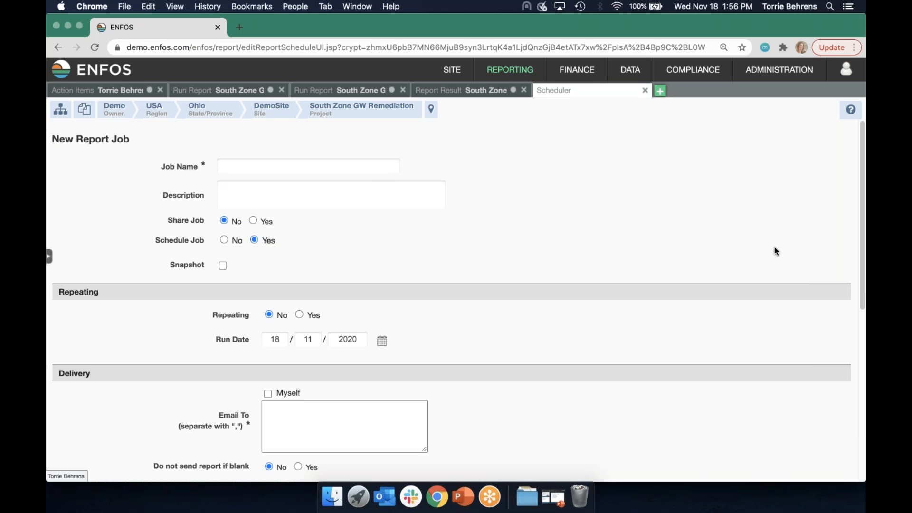
{"action": "left_click_drag", "start_coordinate": [865, 257], "coordinate": [817, 321]}
{"action": "scroll", "coordinate": [806, 332], "scroll_direction": "down", "scroll_amount": 5}
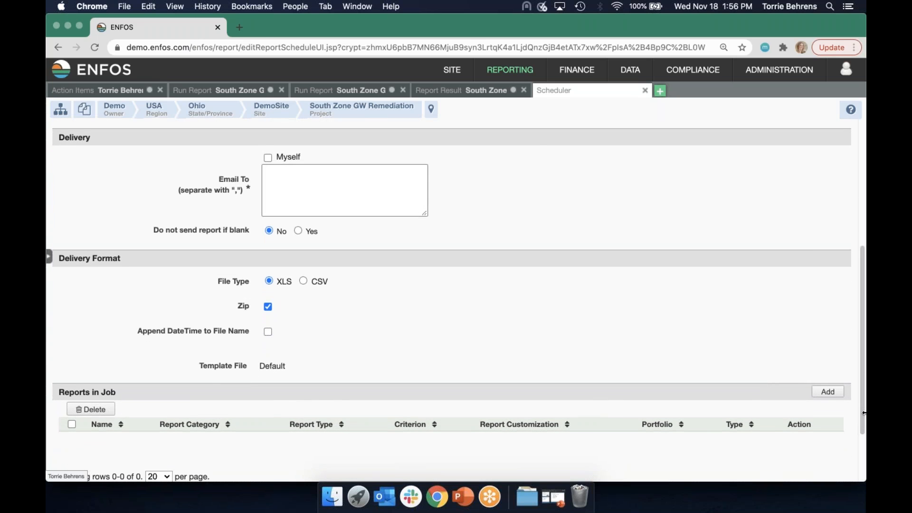
{"action": "scroll", "coordinate": [863, 430], "scroll_direction": "down", "scroll_amount": 2}
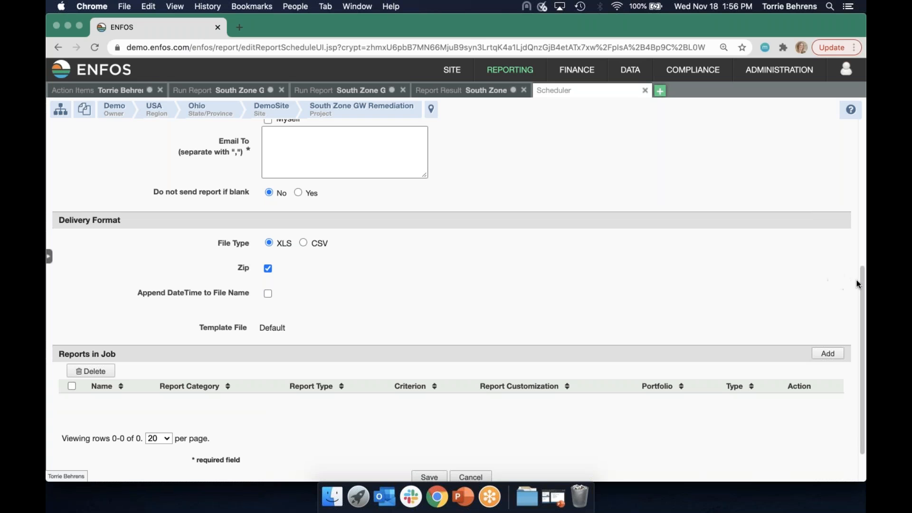
{"action": "scroll", "coordinate": [859, 283], "scroll_direction": "down", "scroll_amount": 2}
{"action": "left_click", "coordinate": [474, 430]}
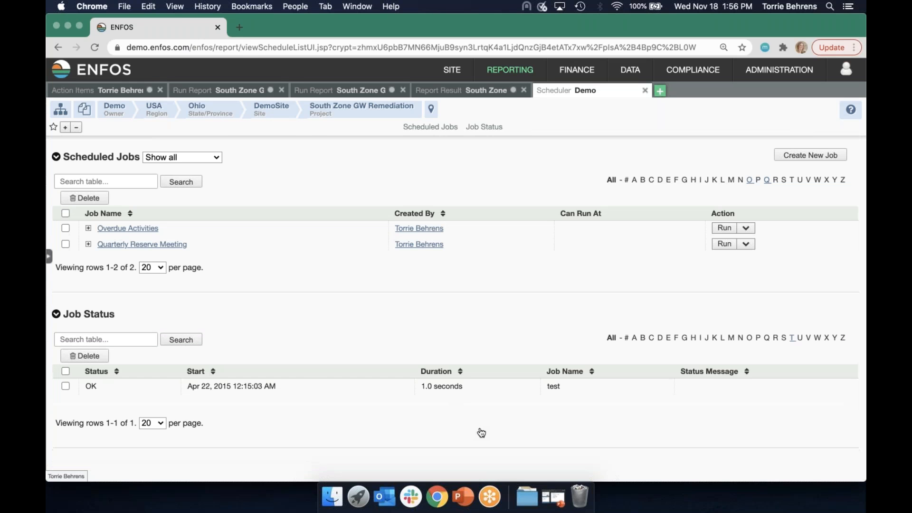